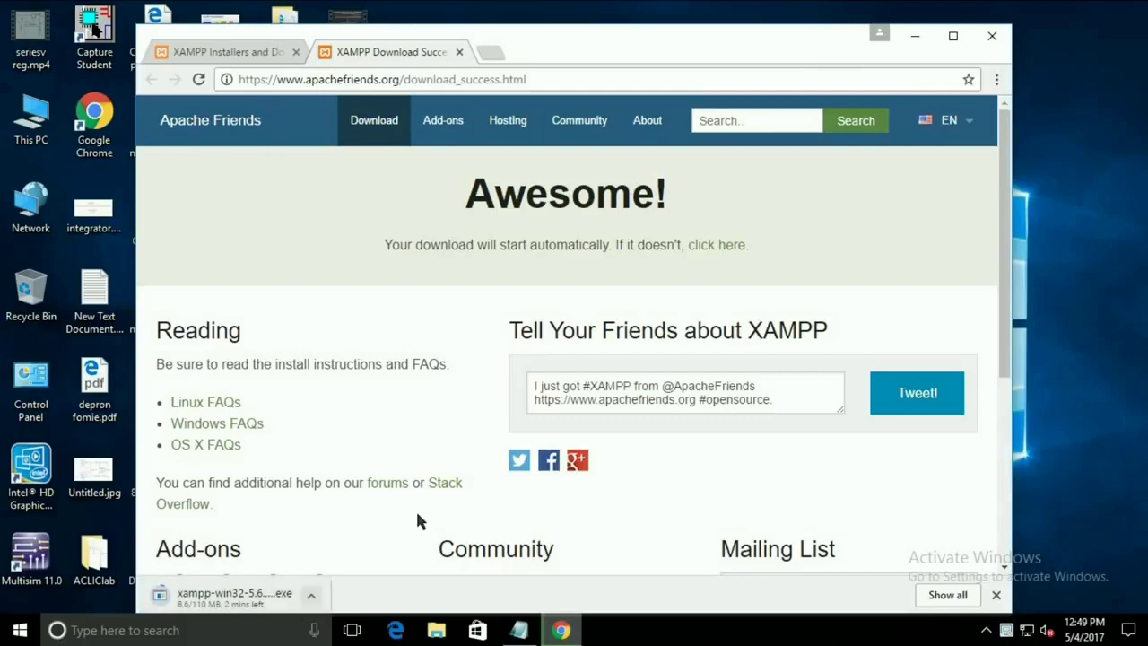
# Step: Minimize the download page and locate the XAMPP installer dated 5/4/2017 12:41 PM in the Downloads folder
pyautogui.click(925, 36)
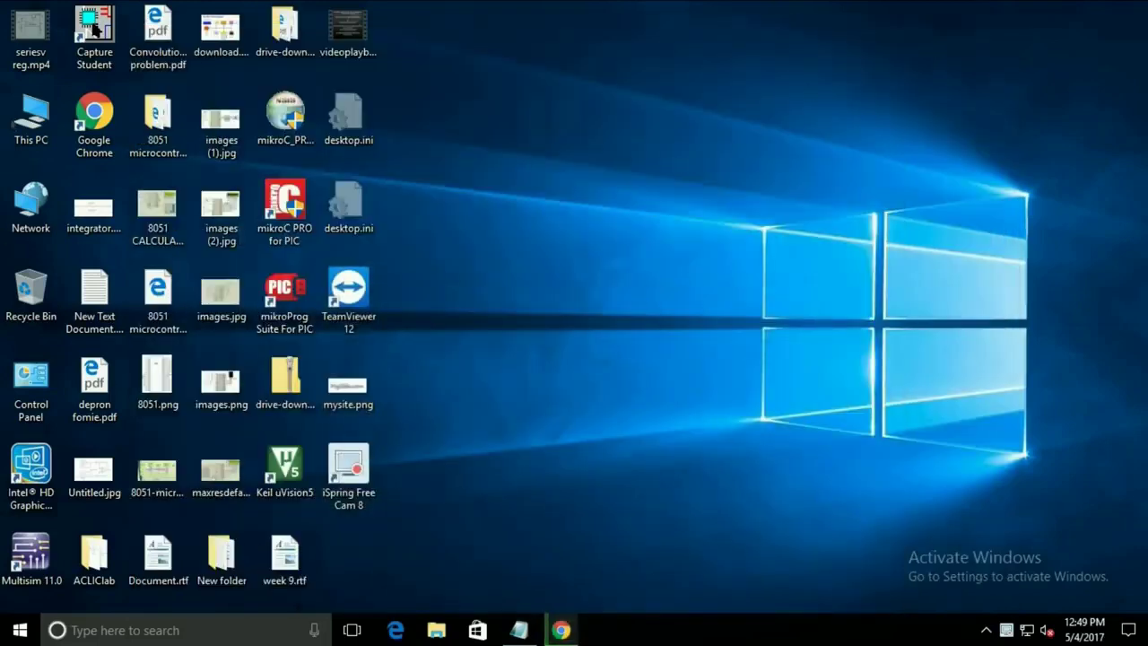
pyautogui.doubleClick(30, 118)
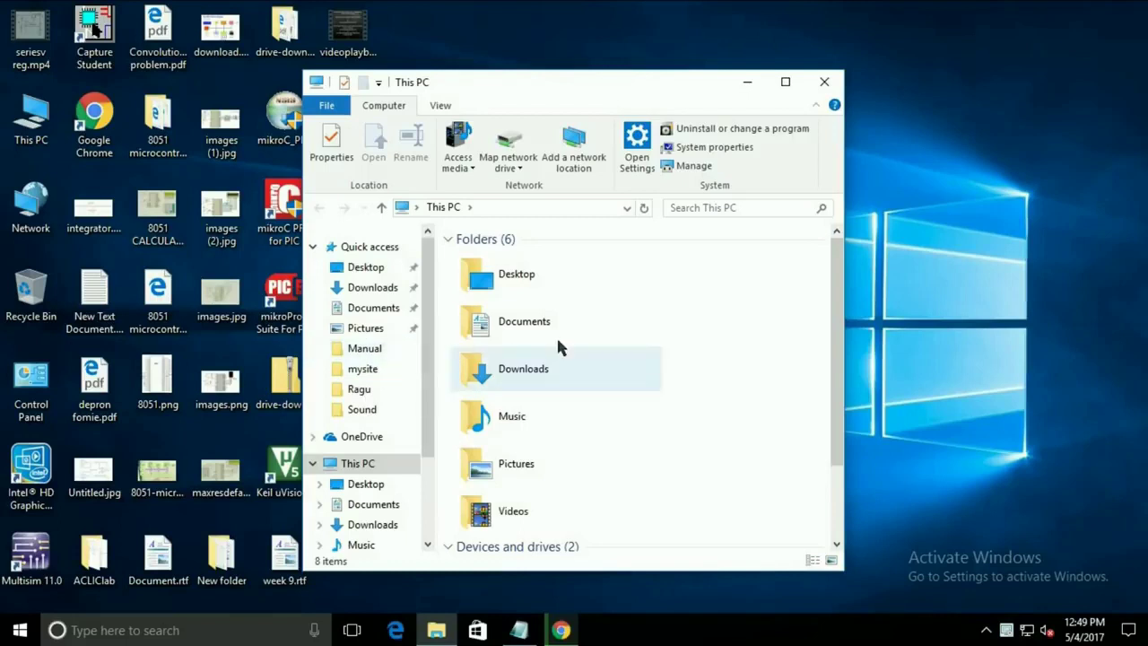
pyautogui.doubleClick(559, 362)
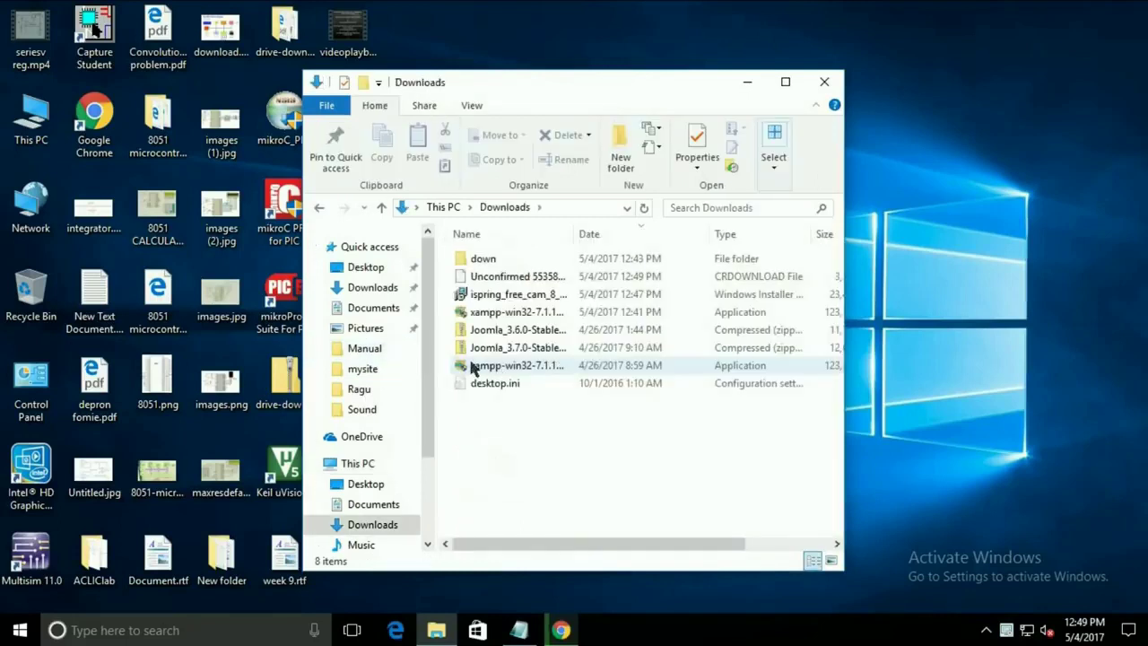
pyautogui.click(498, 313)
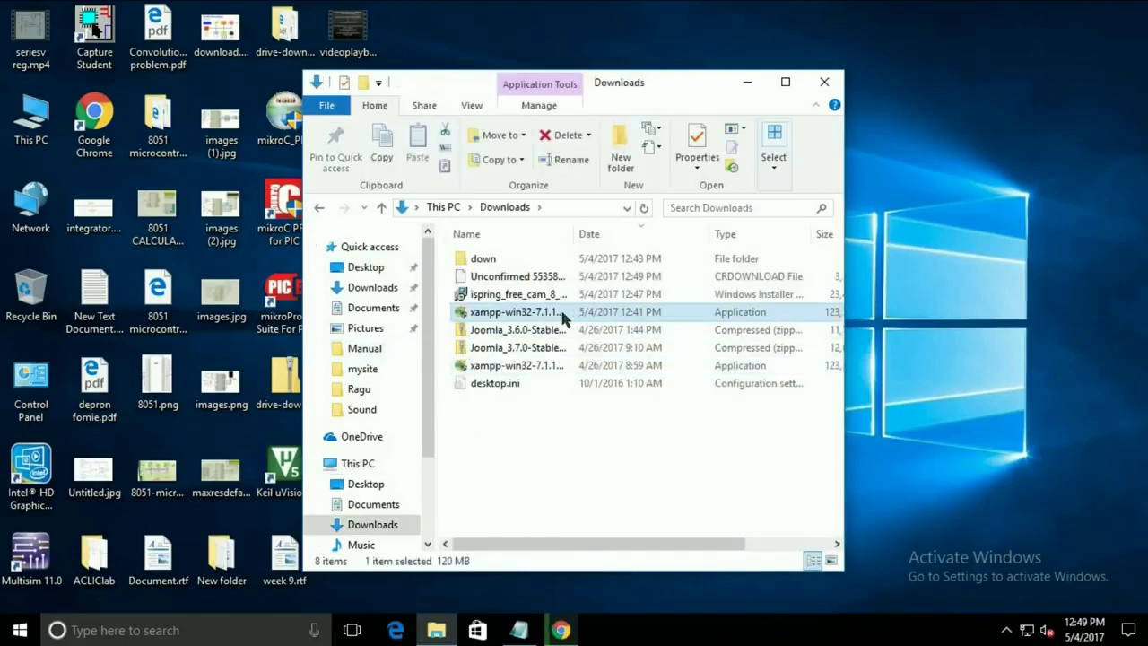
# Step: Change the Notepad title to read "How to install Xampp server" and minimize the note
pyautogui.click(519, 629)
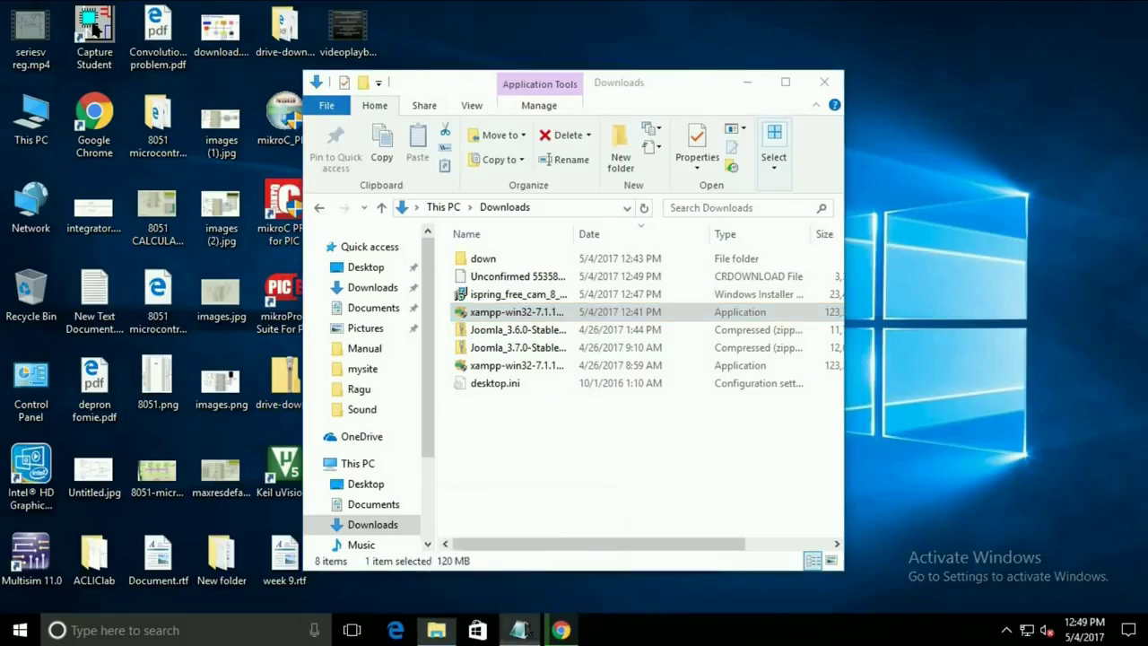
pyautogui.moveTo(556, 233); pyautogui.dragTo(319, 235)
pyautogui.write('insta')
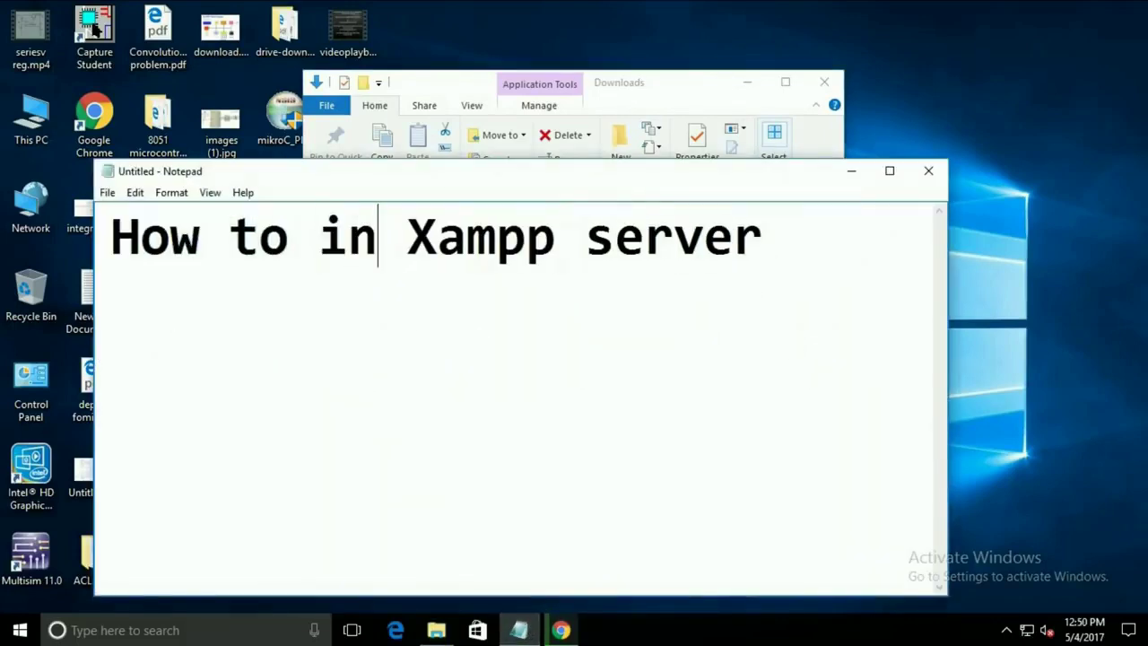
pyautogui.write('ll')
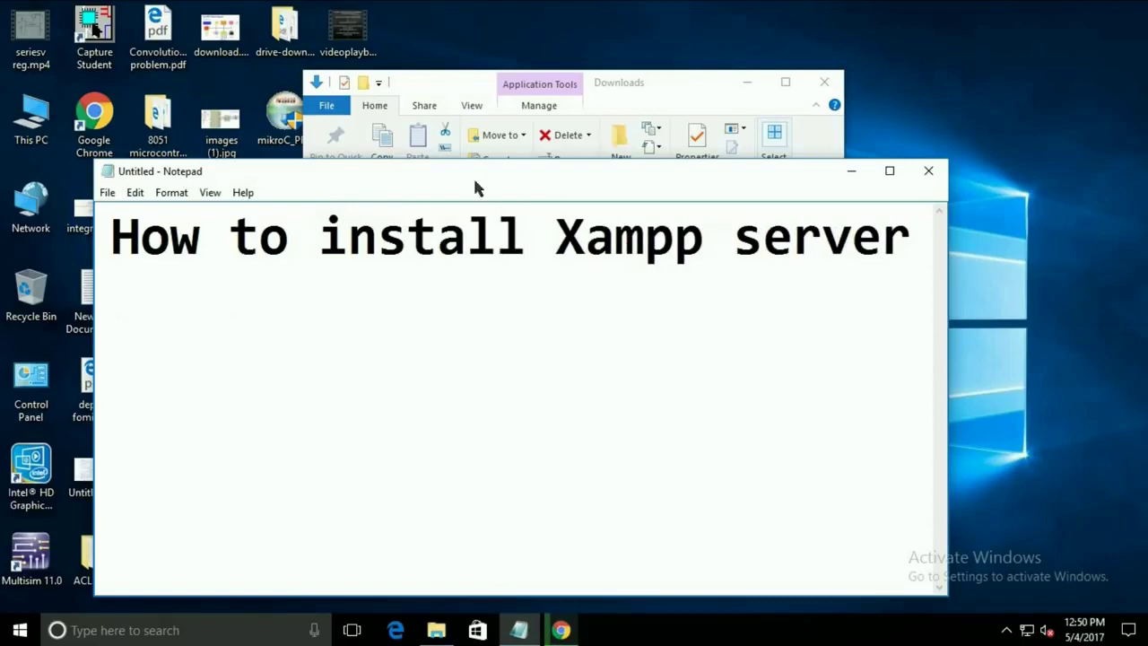
pyautogui.click(851, 171)
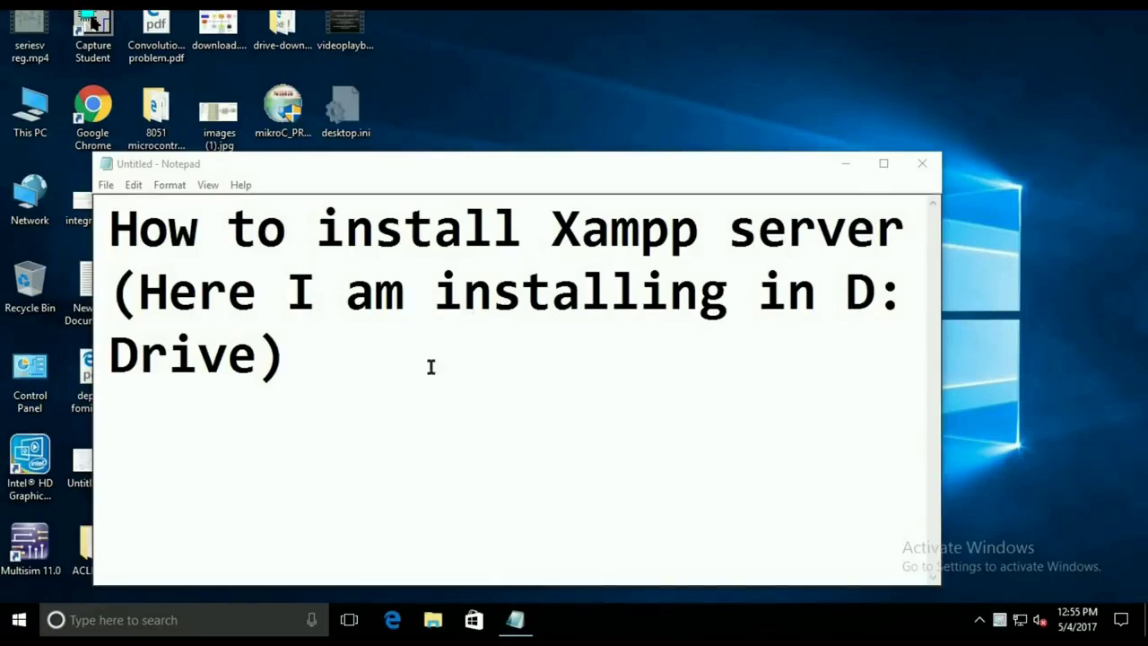
# Step: Launch the XAMPP installer dated 5/4/2017 12:41 PM from the Downloads folder and close the folder window
pyautogui.click(847, 166)
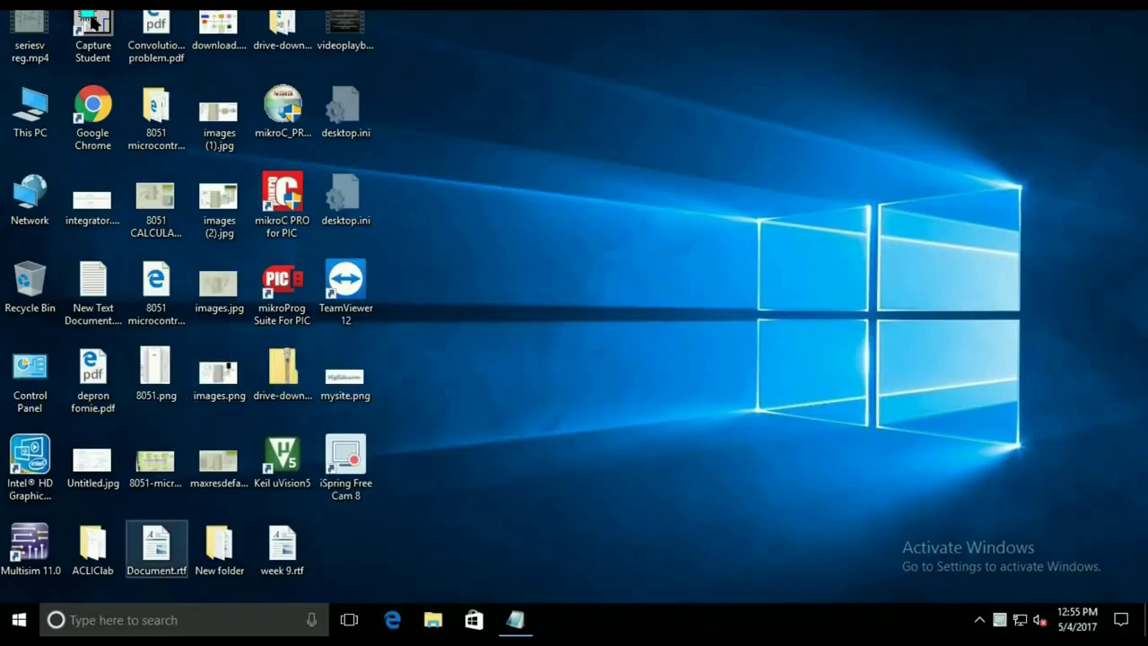
pyautogui.doubleClick(30, 109)
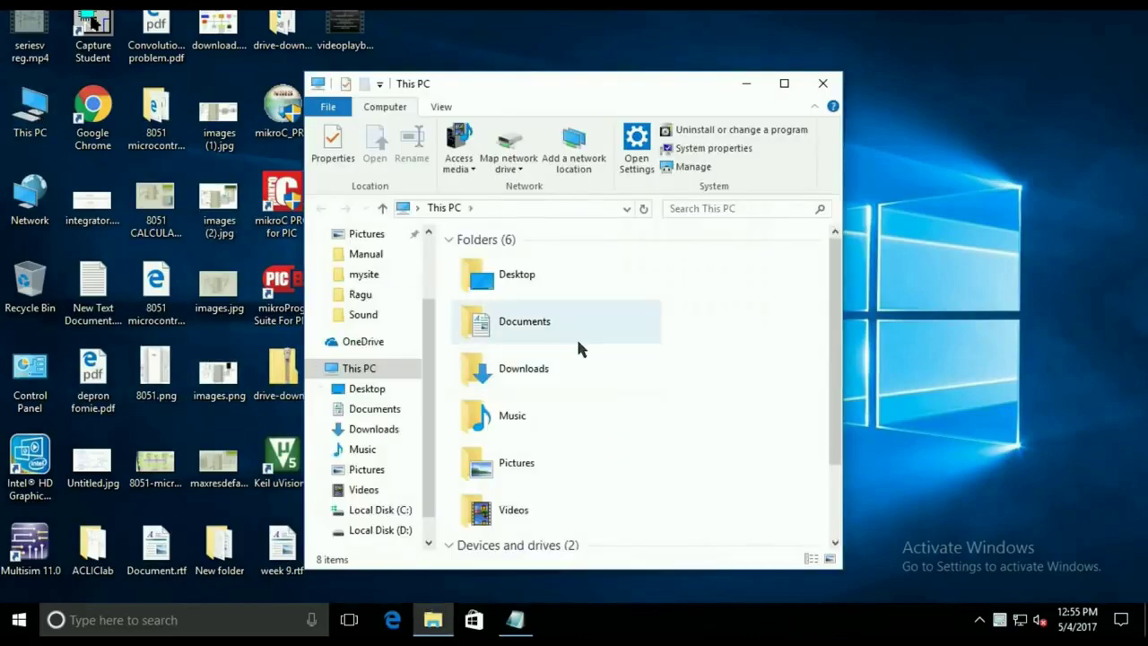
pyautogui.doubleClick(555, 353)
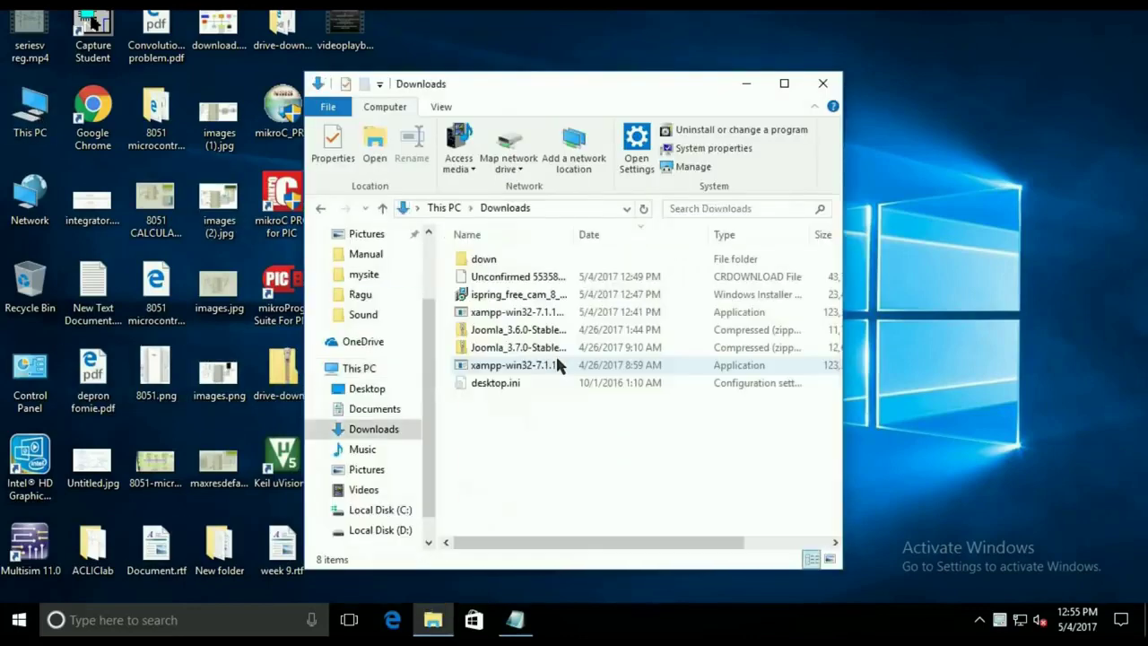
pyautogui.click(504, 314)
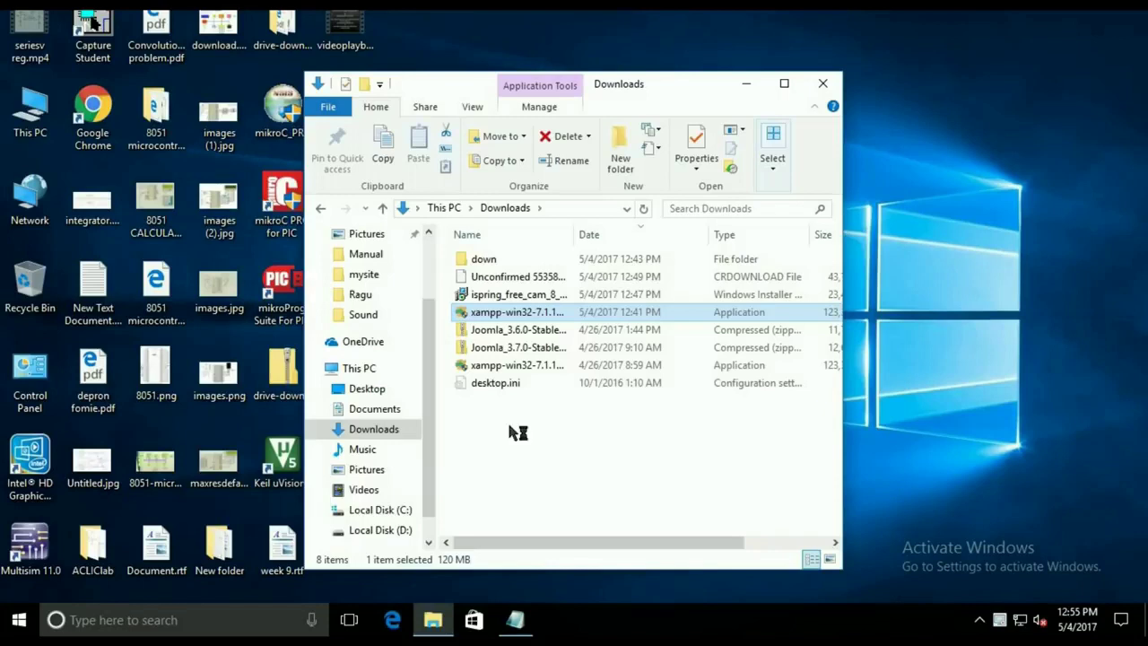
pyautogui.click(823, 85)
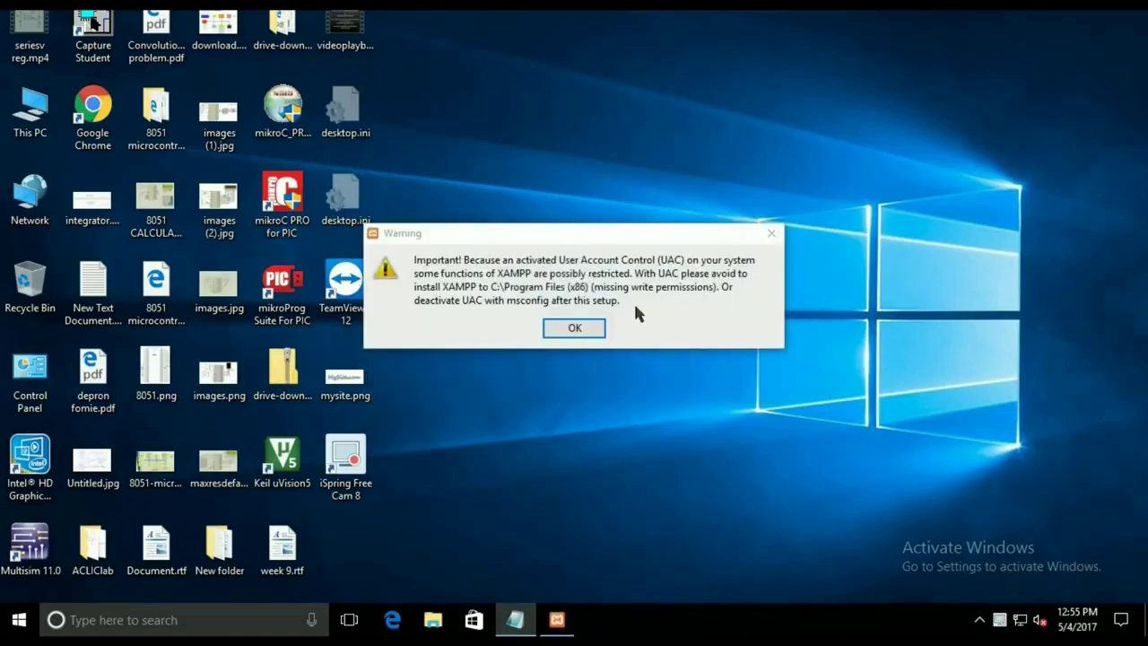
# Step: Acknowledge the UAC warning and continue the XAMPP setup with all components selected
pyautogui.click(585, 328)
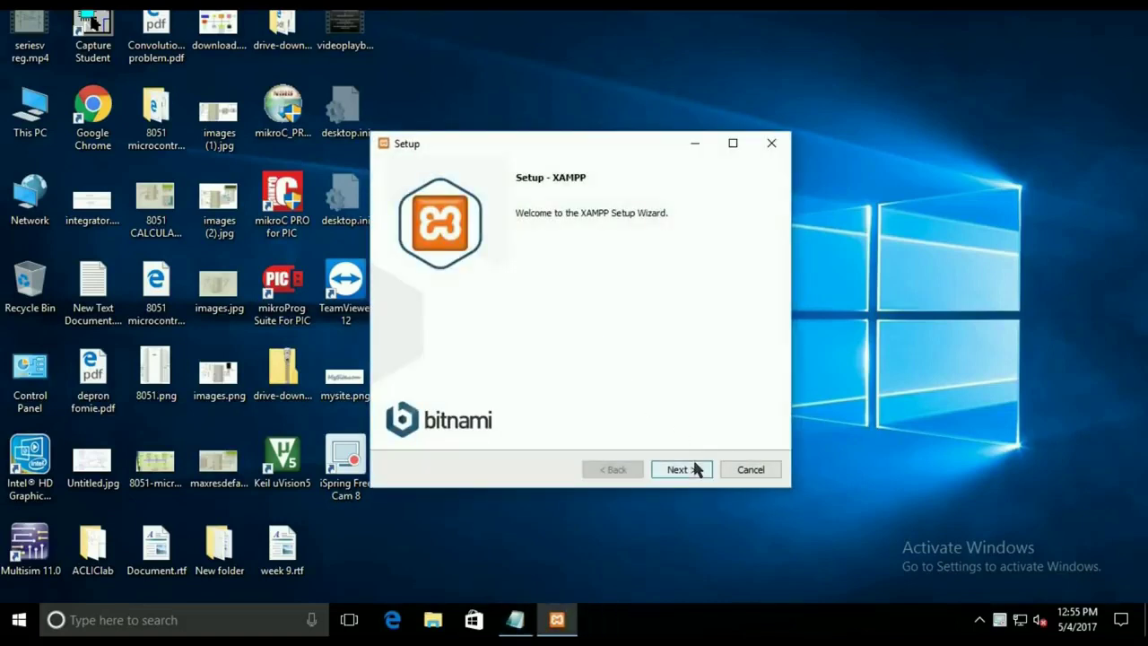
pyautogui.click(695, 468)
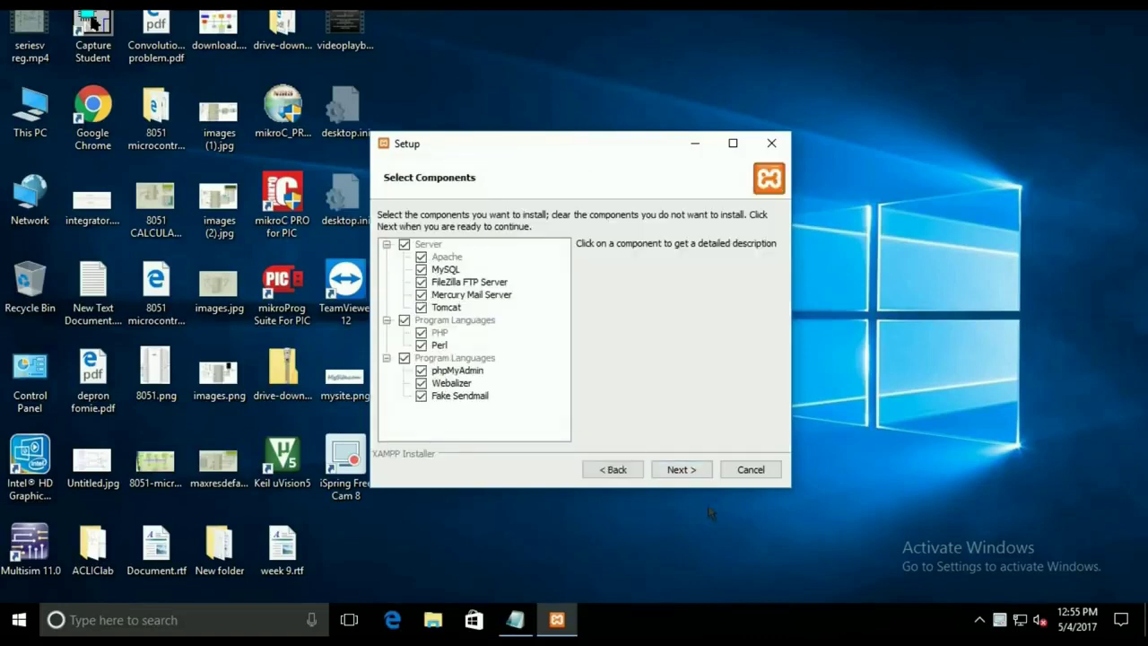
pyautogui.click(685, 472)
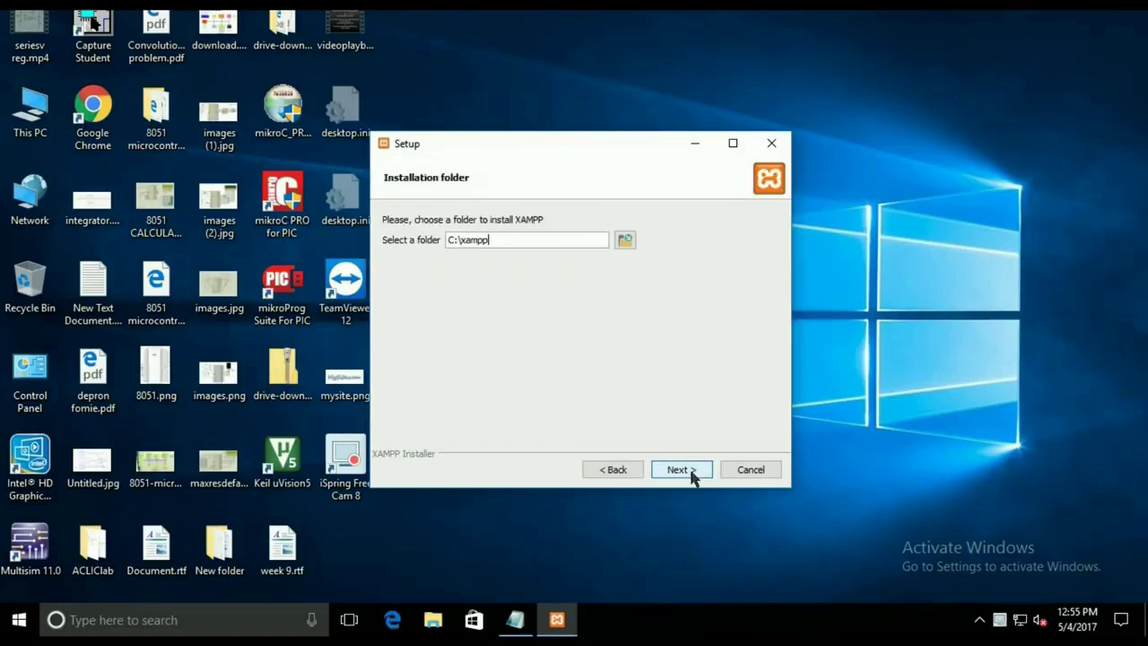
# Step: Set the XAMPP installation folder to D:\xampp and continue the setup
pyautogui.click(455, 241)
pyautogui.press('BackSpace')
pyautogui.press('BackSpace')
pyautogui.press('BackSpace')
pyautogui.write('D:\\')
pyautogui.click(681, 470)
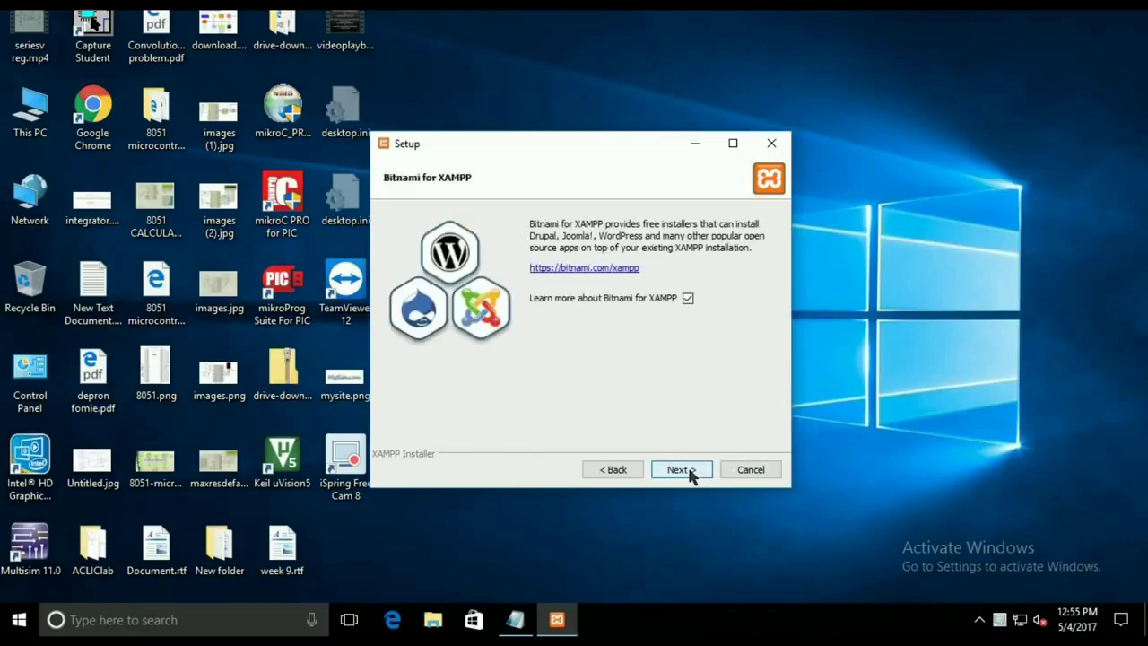
# Step: Proceed past the Bitnami offer, close its web page, install XAMPP and finish the wizard with the Control Panel start option enabled
pyautogui.click(690, 475)
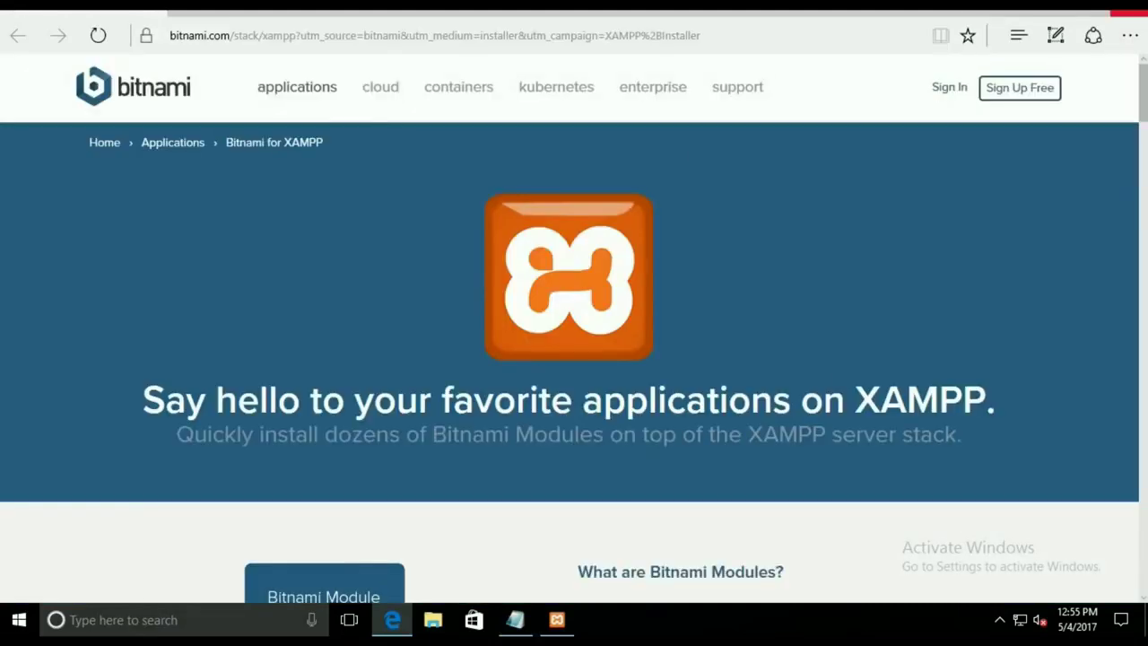
pyautogui.click(1128, 13)
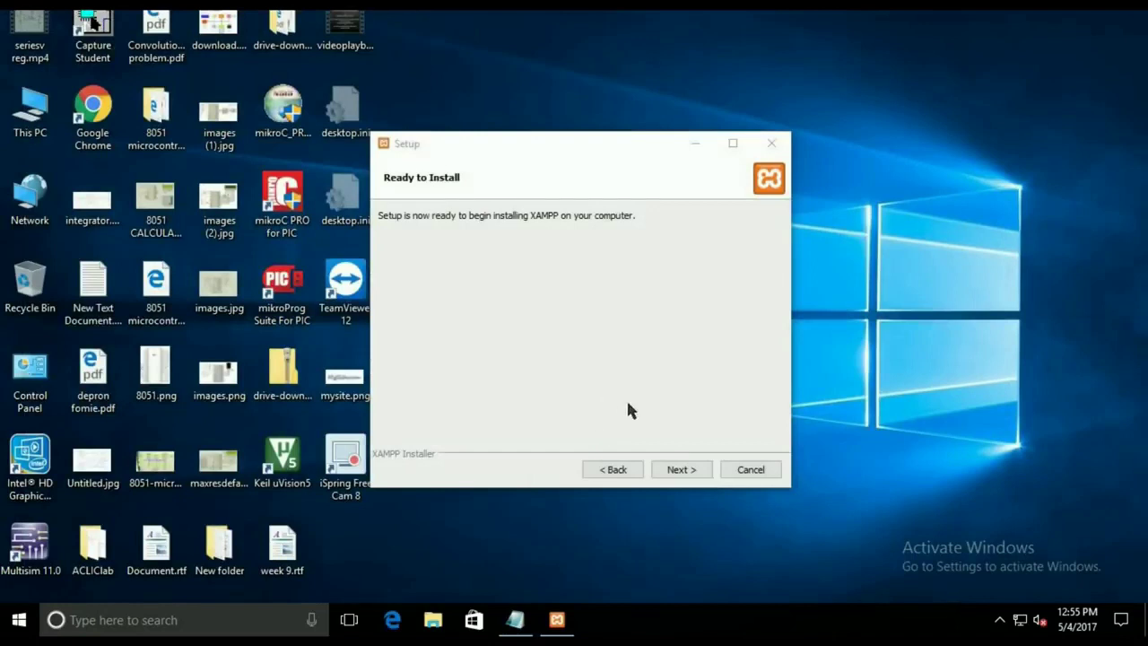
pyautogui.click(678, 466)
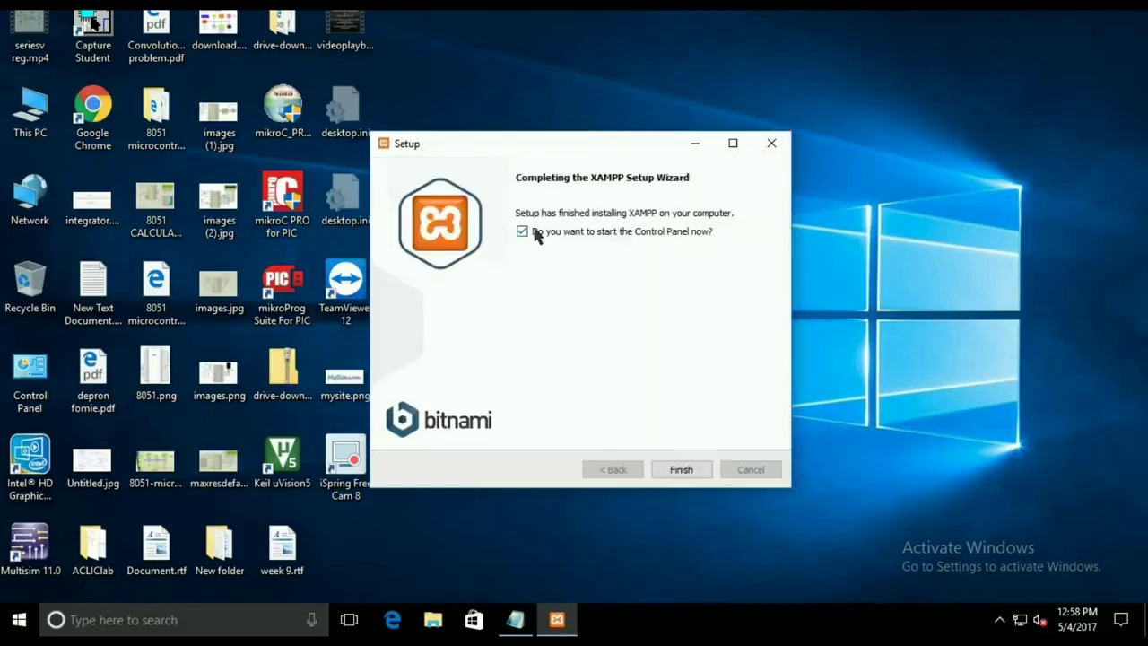
pyautogui.click(682, 471)
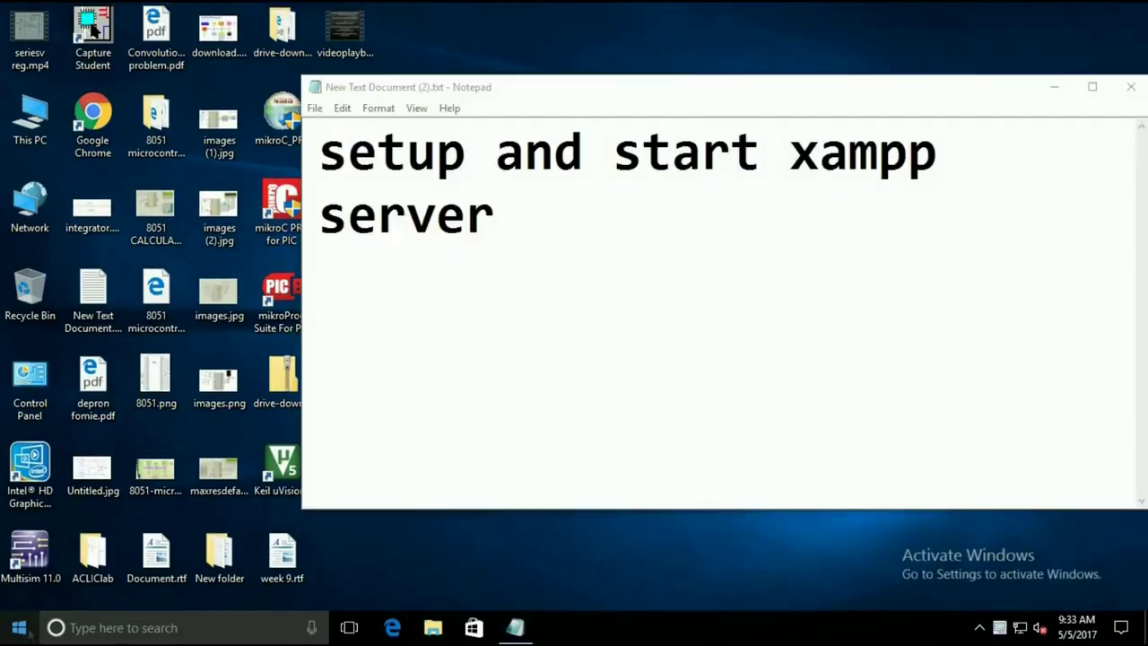
# Step: Launch the XAMPP Control Panel from the installed programs and save English as its language
pyautogui.press('super')
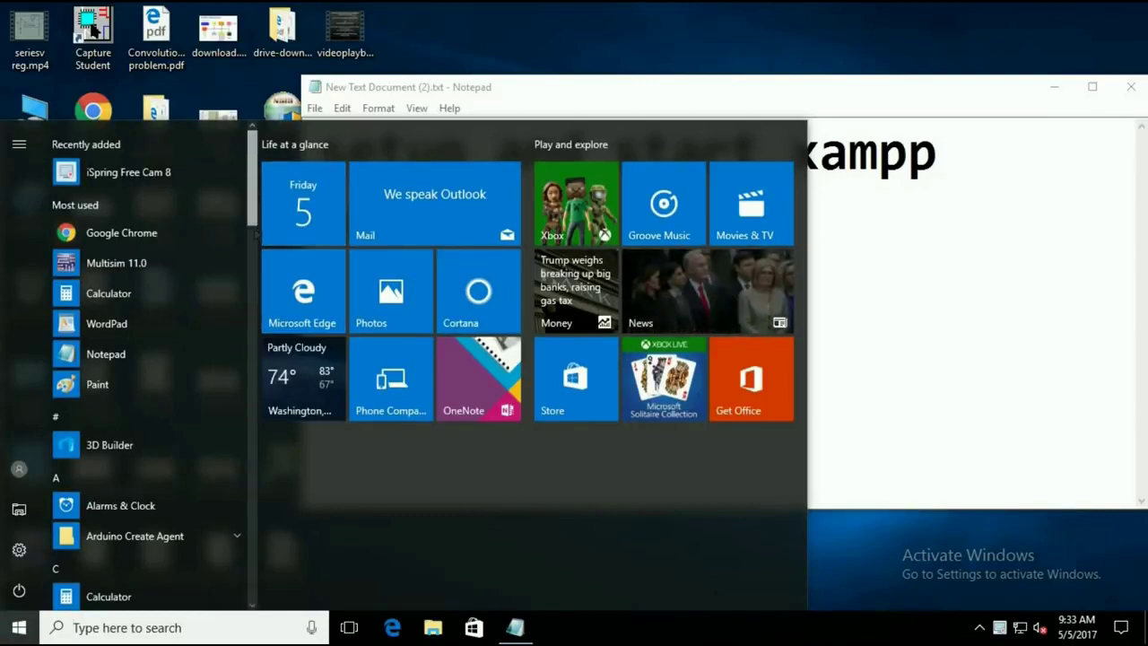
pyautogui.scroll(-20, 249, 572)
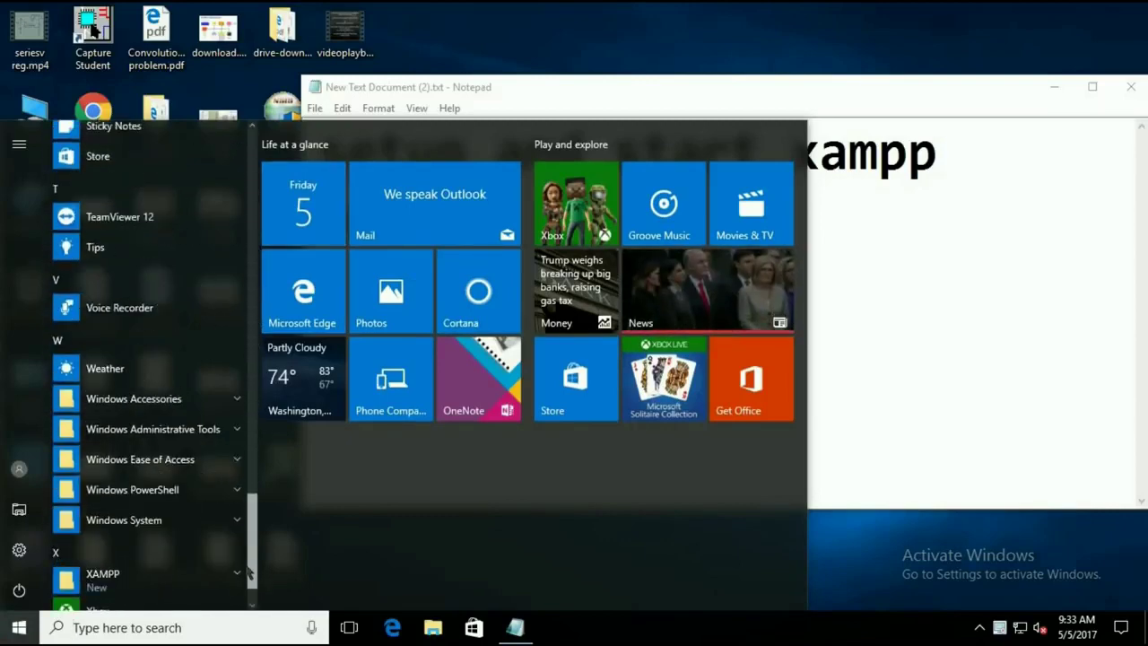
pyautogui.scroll(-1, 249, 573)
pyautogui.click(179, 518)
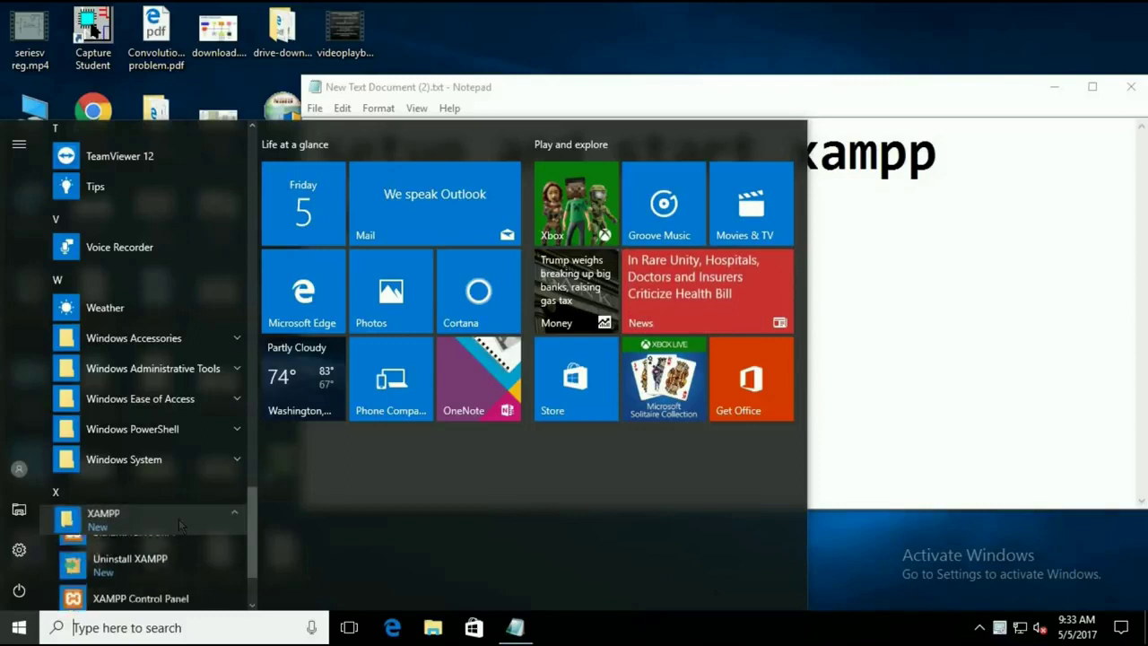
pyautogui.scroll(-3, 255, 535)
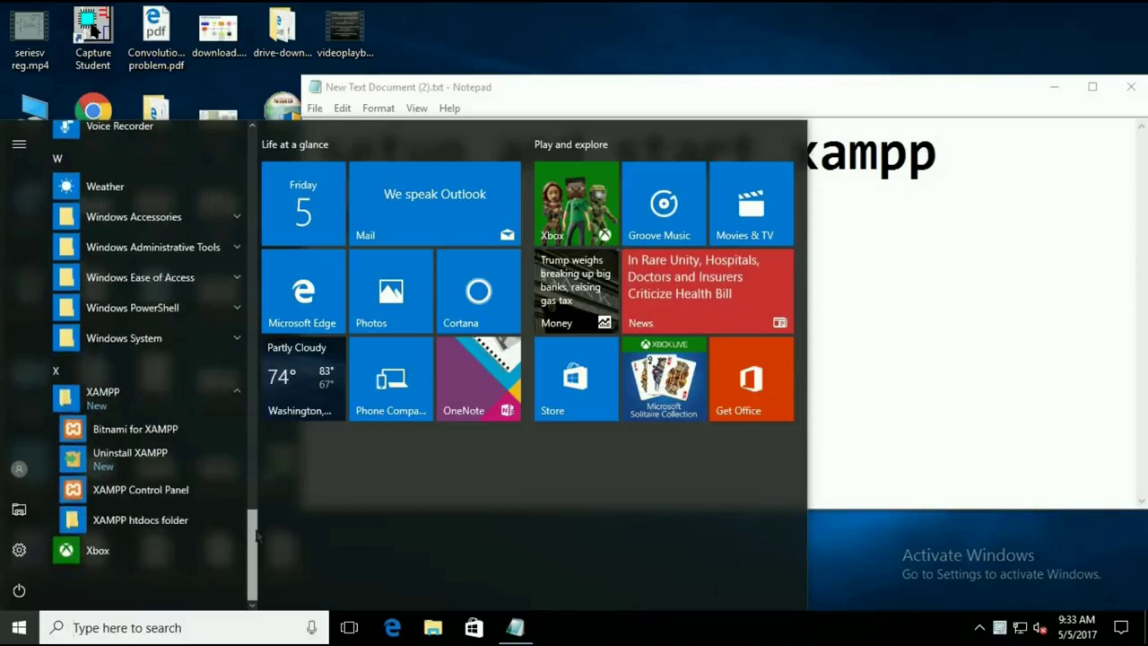
pyautogui.click(184, 490)
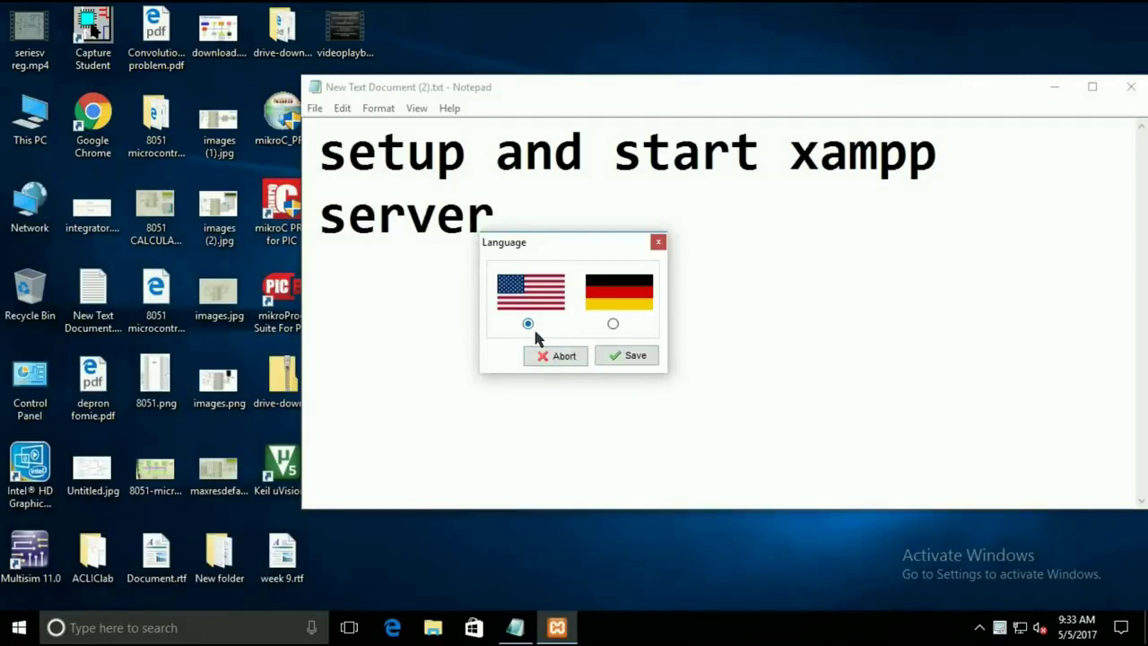
pyautogui.click(633, 356)
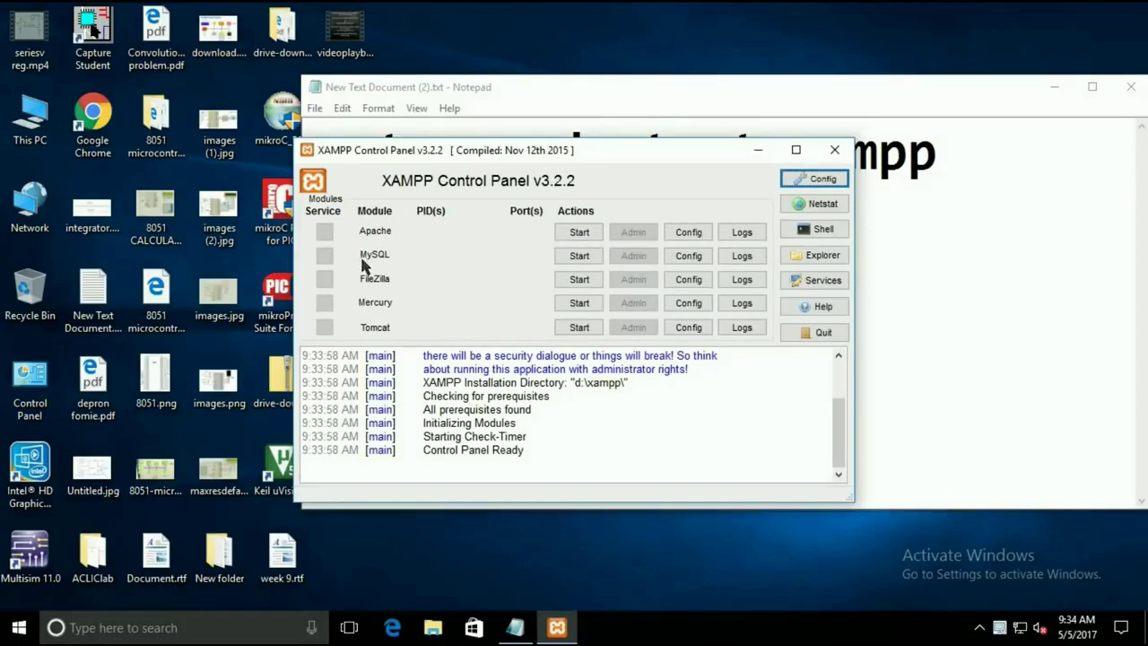
# Step: Start the Apache and MySQL modules and allow mysqld.exe through the firewall on public networks
pyautogui.click(579, 235)
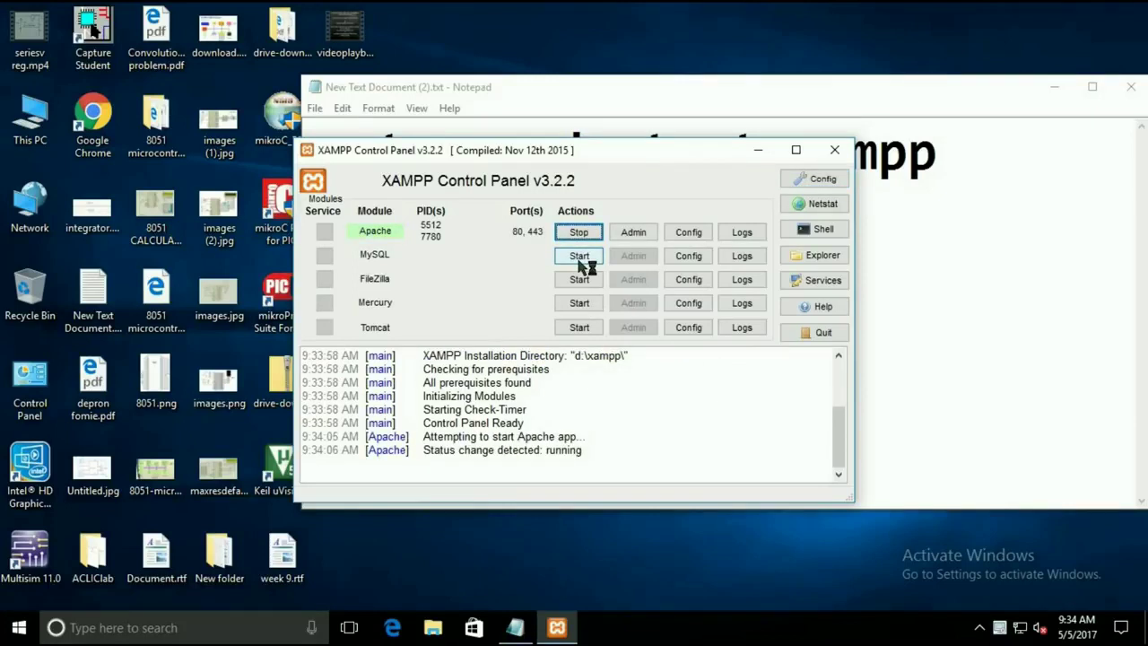
pyautogui.click(579, 258)
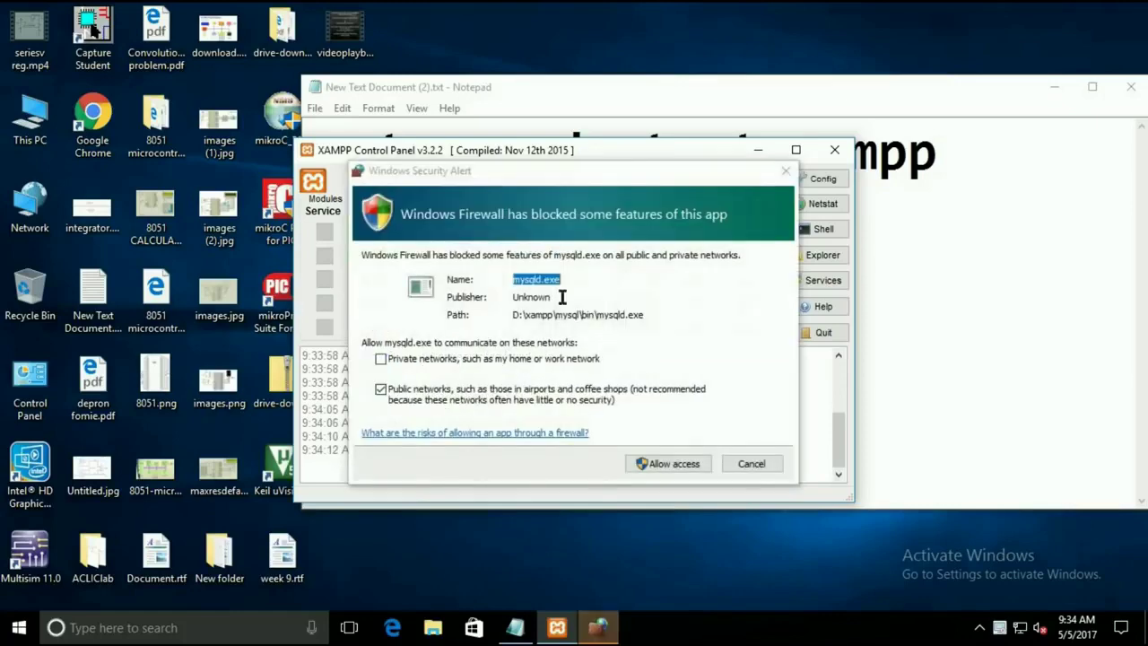
pyautogui.click(670, 463)
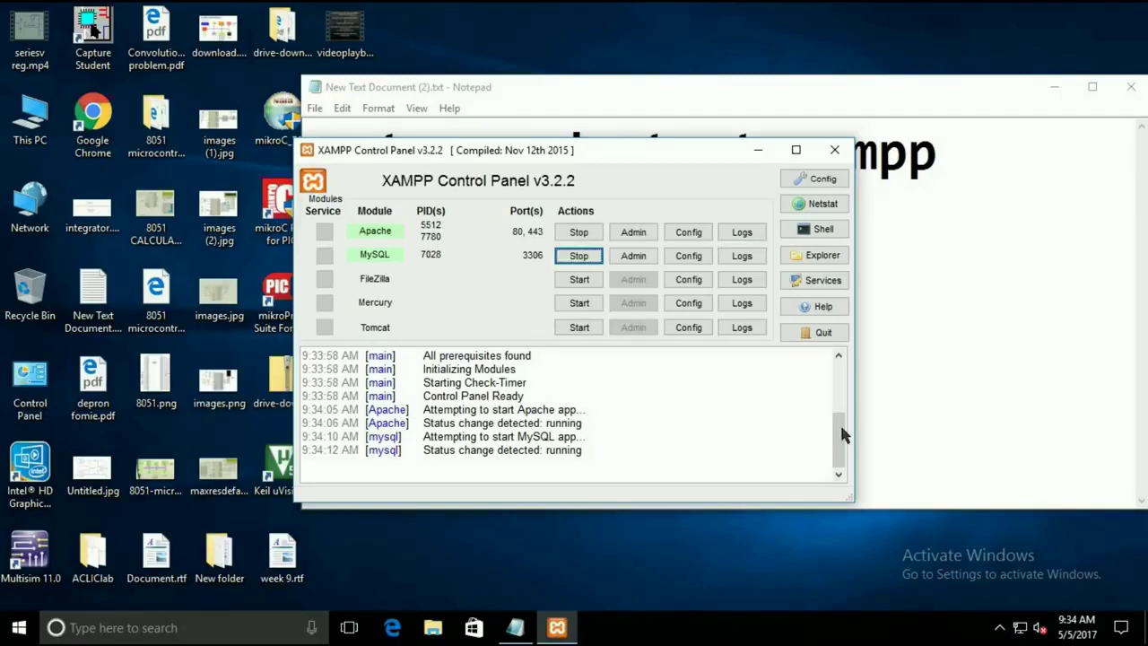
# Step: Check the end of the module log, close the XAMPP Control Panel window and minimize the Notepad note
pyautogui.moveTo(843, 439)
pyautogui.mouseDown()
pyautogui.moveTo(848, 371)
pyautogui.moveTo(848, 437)
pyautogui.mouseUp()
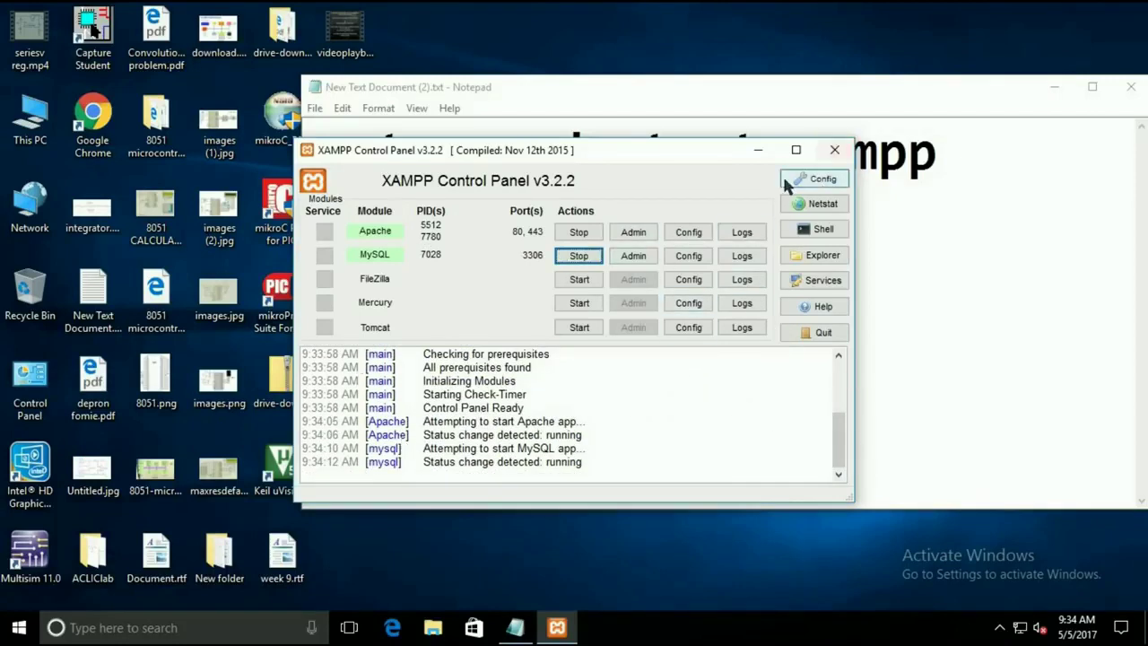
pyautogui.click(834, 151)
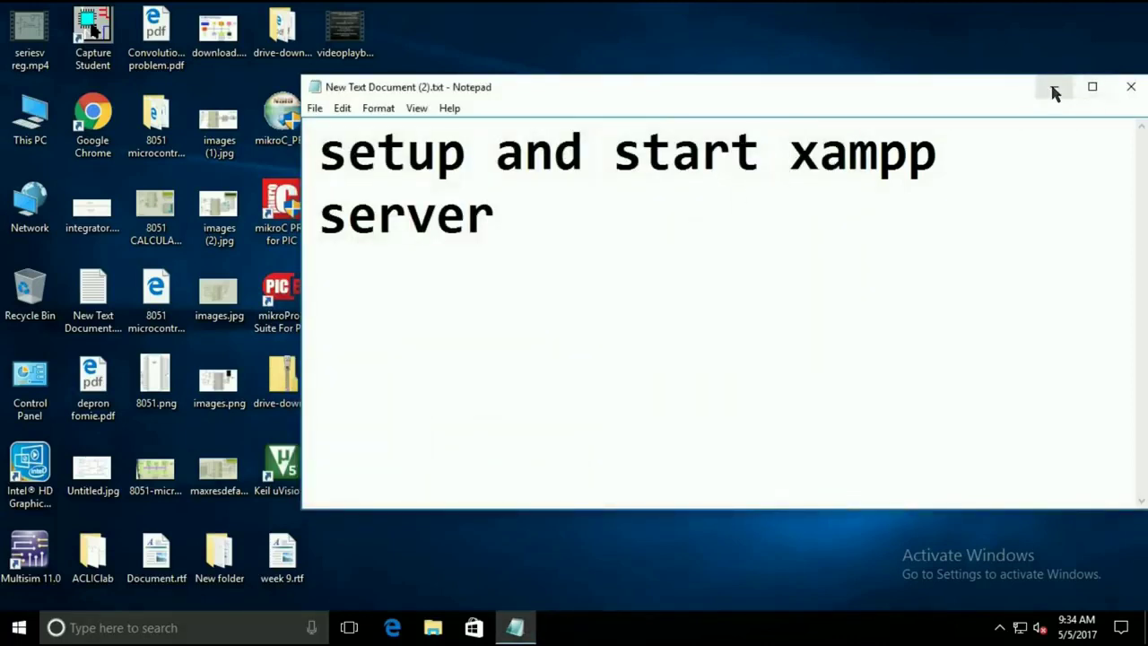
pyautogui.click(1054, 90)
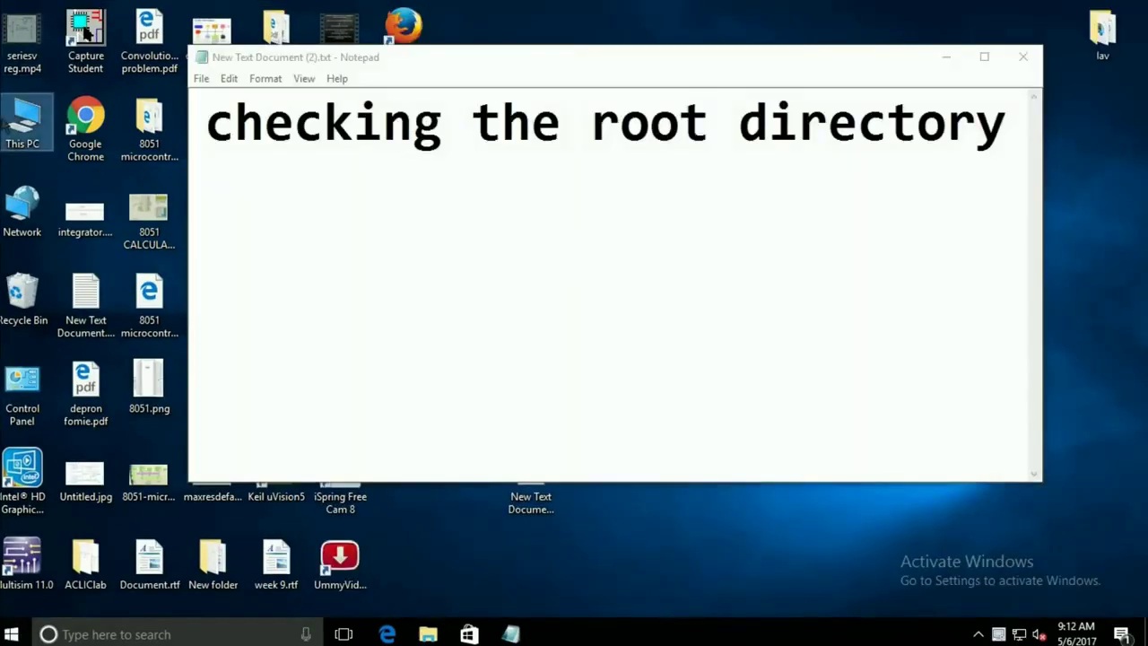
# Step: Open This PC in a maximized window and go to the xampp folder on Local Disk (D:)
pyautogui.doubleClick(27, 125)
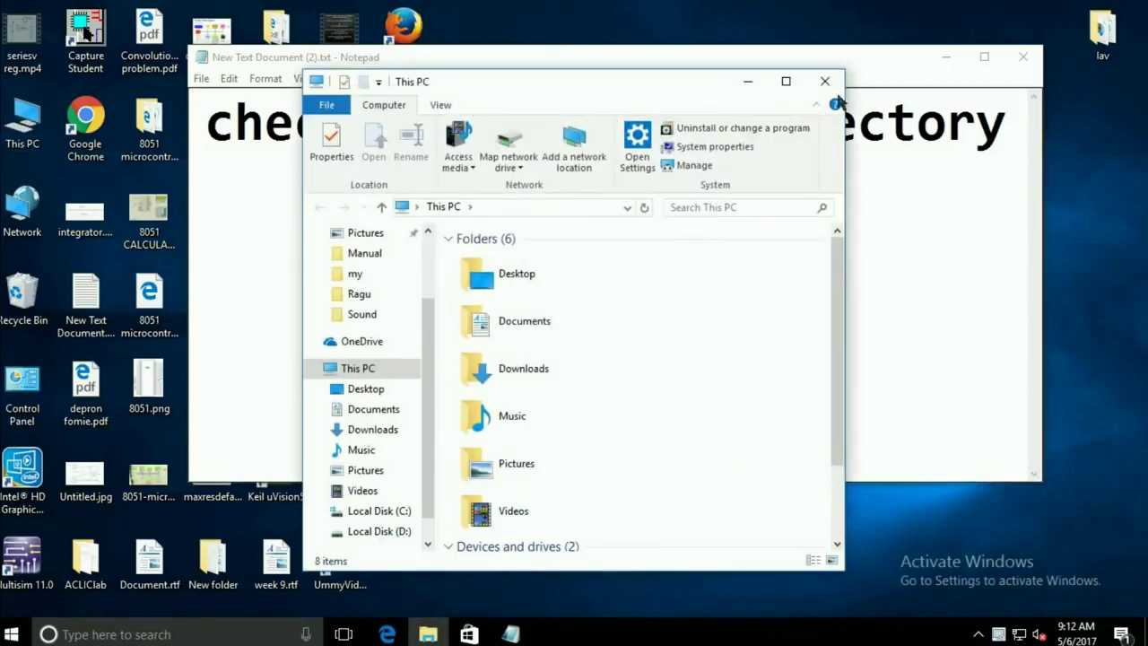
pyautogui.click(786, 81)
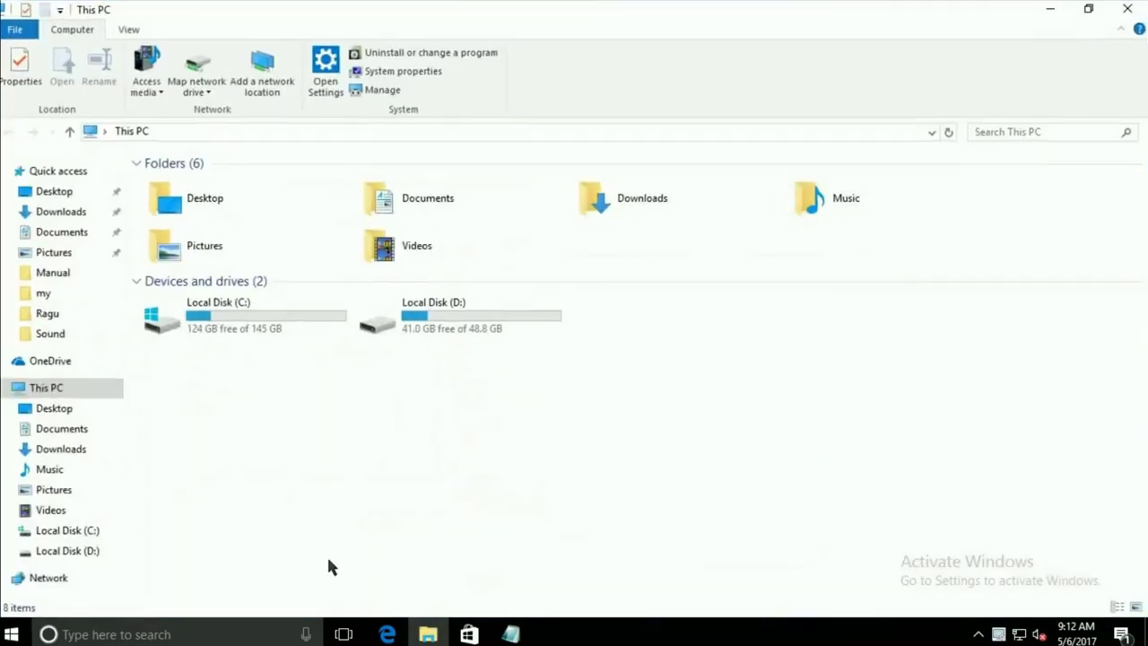
pyautogui.click(427, 333)
pyautogui.doubleClick(427, 333)
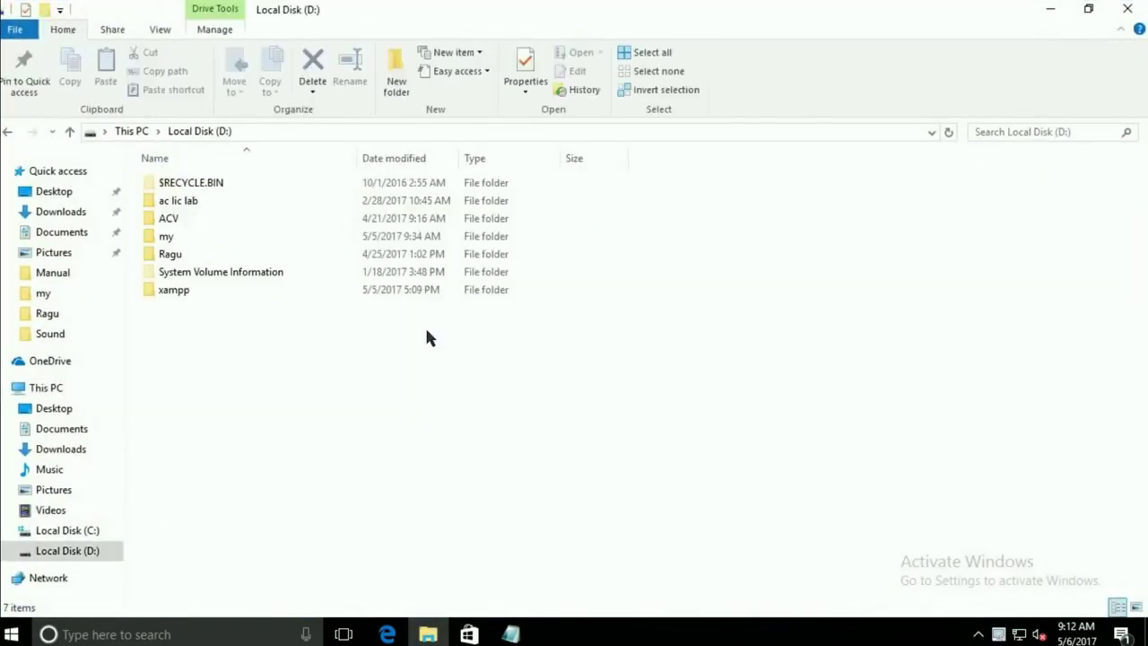
pyautogui.doubleClick(180, 292)
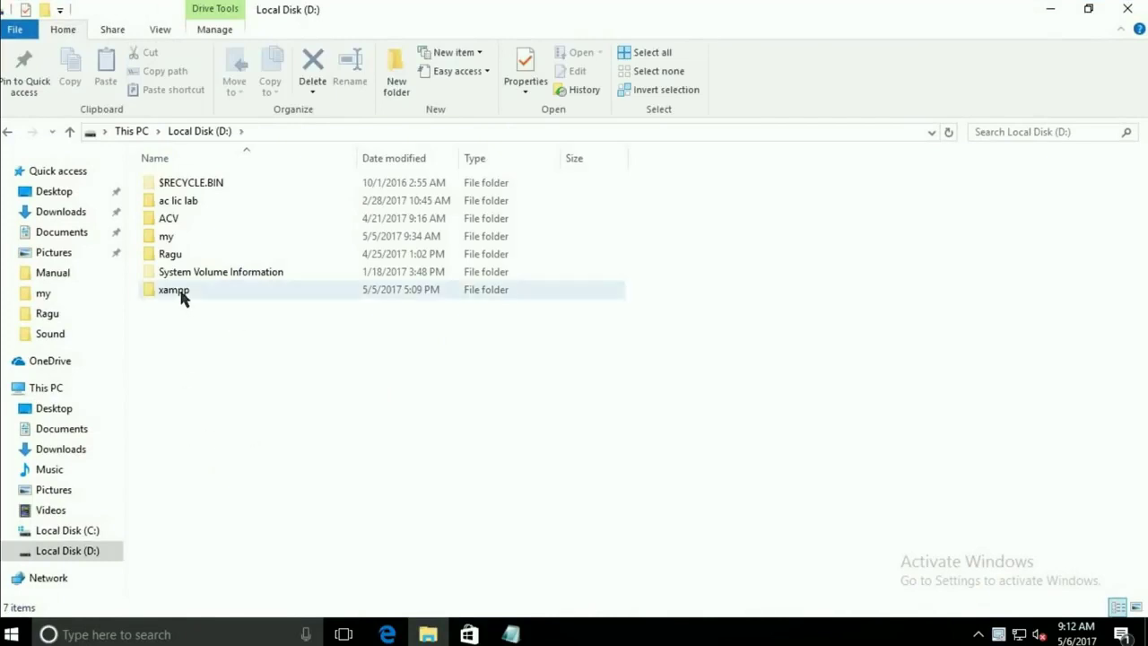
# Step: Open the htdocs root directory inside xampp, select index.php to point it out, and close the File Explorer window
pyautogui.scroll(-1, 305, 451)
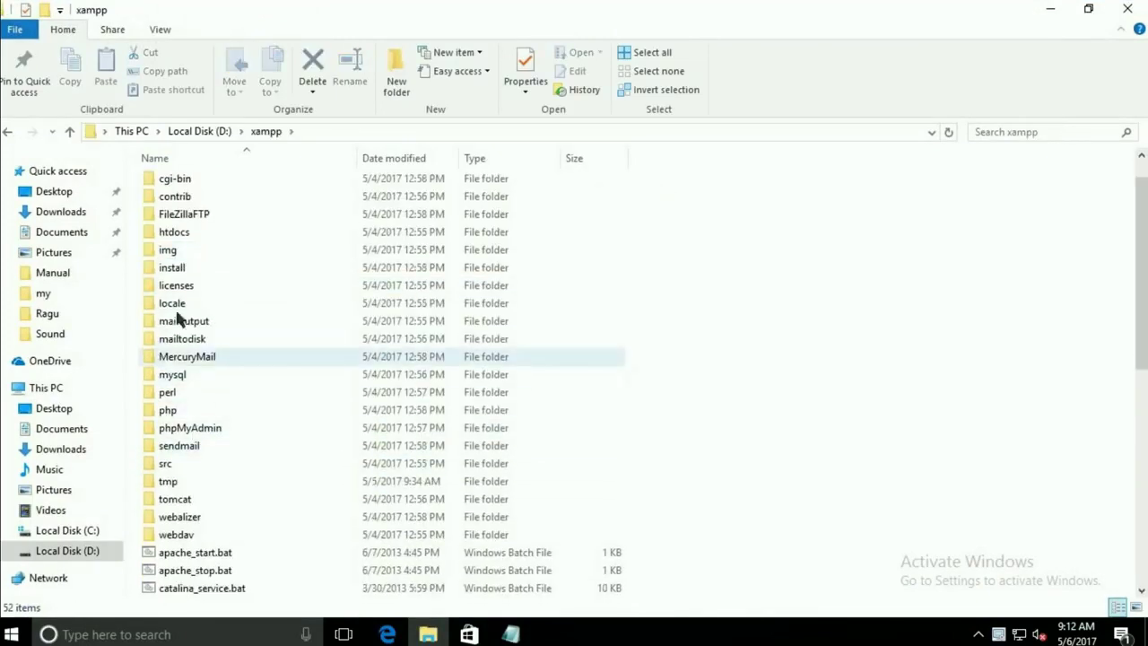
pyautogui.click(154, 234)
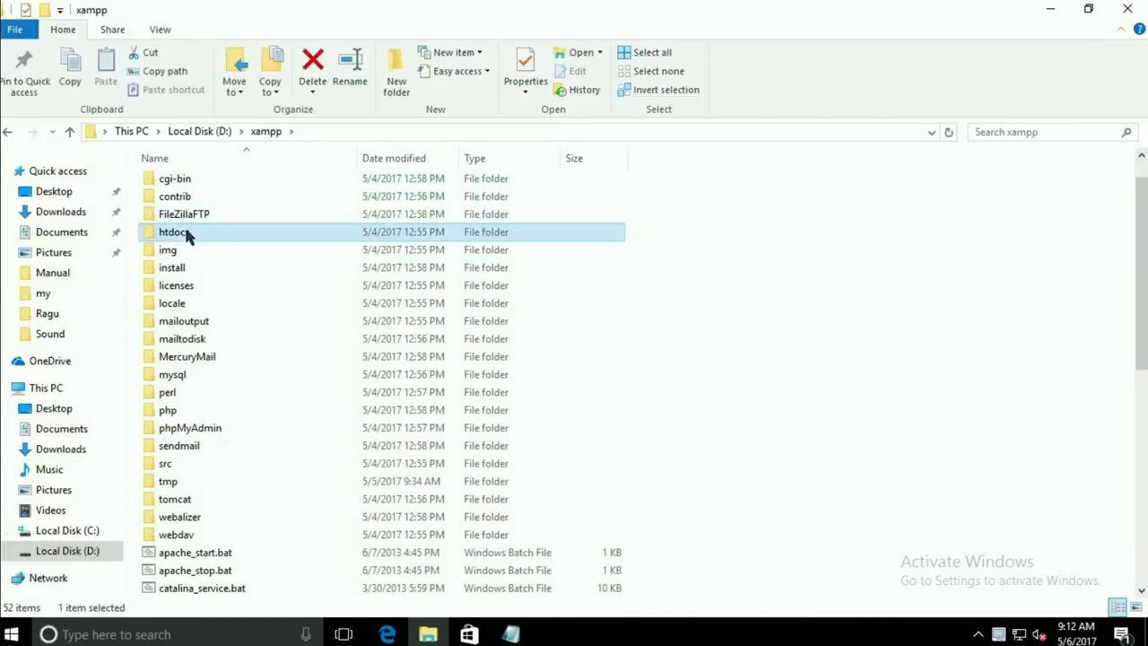
pyautogui.doubleClick(185, 233)
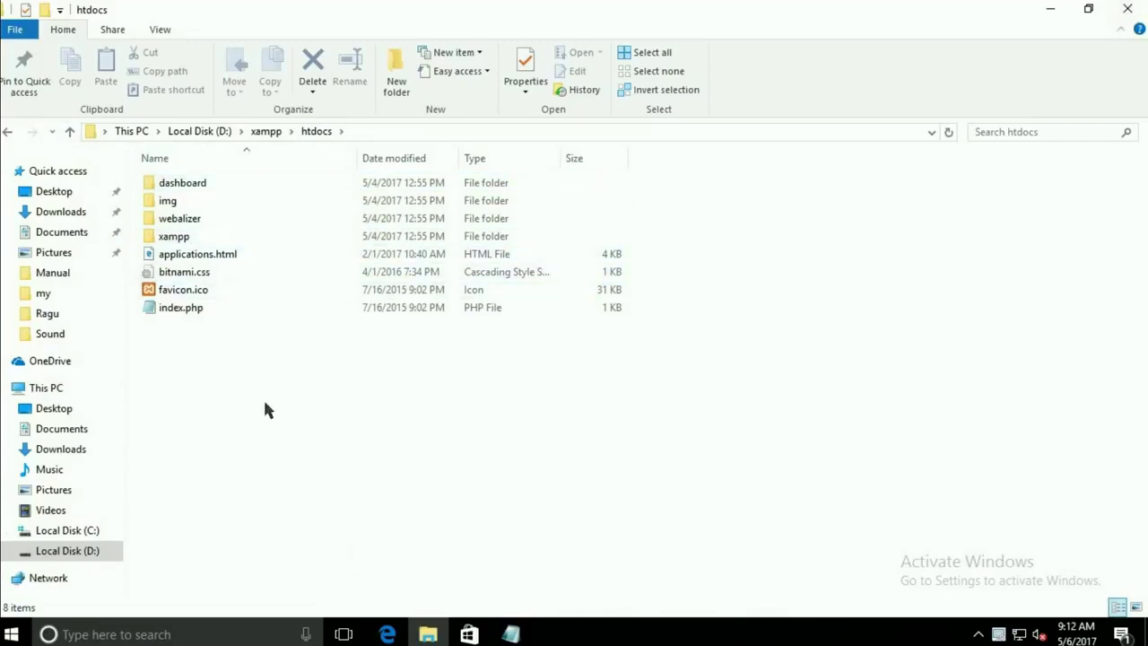
pyautogui.click(197, 314)
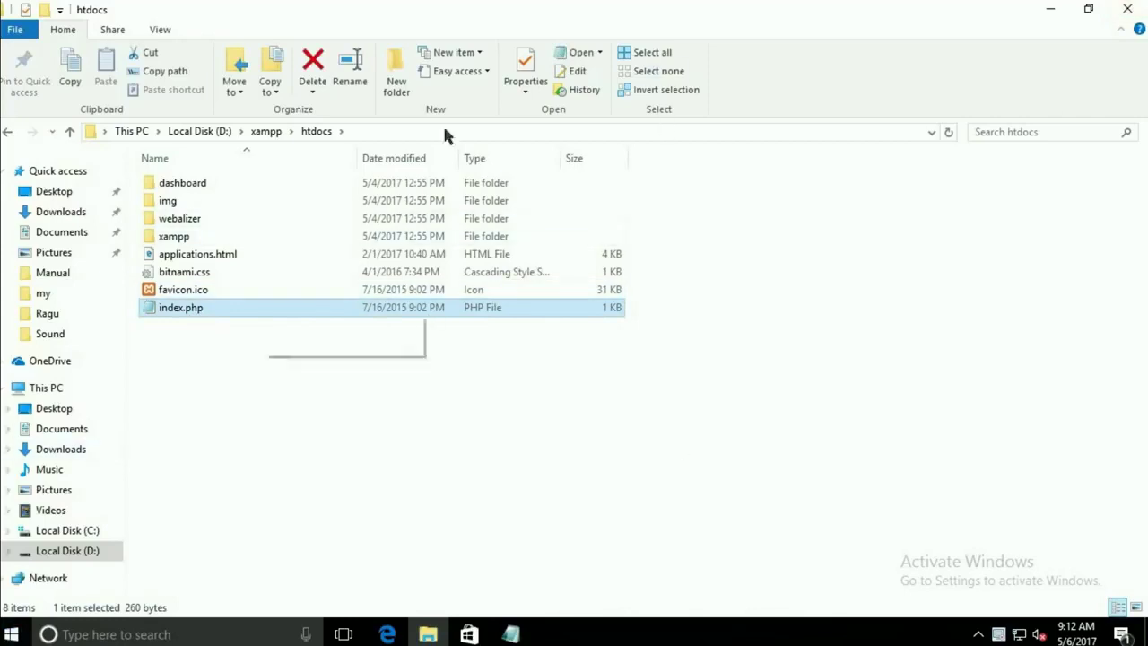
pyautogui.click(1127, 9)
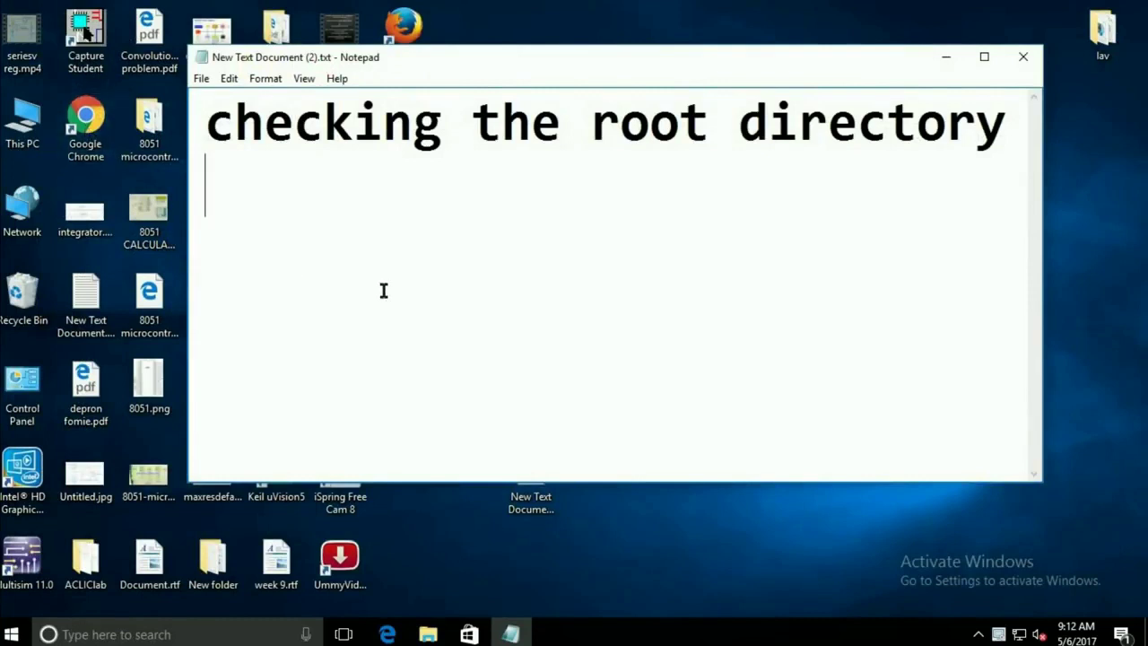
# Step: Add the line "open the browser" below the heading in the Notepad note
pyautogui.press('Return')
pyautogui.write('open ')
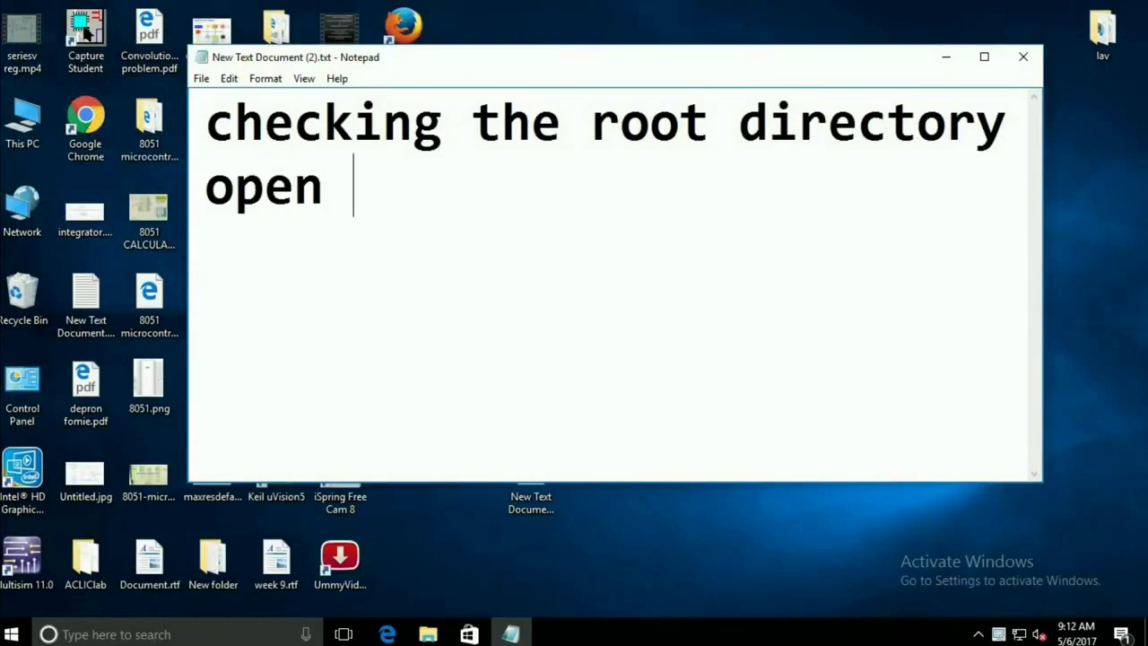
pyautogui.write('the bo')
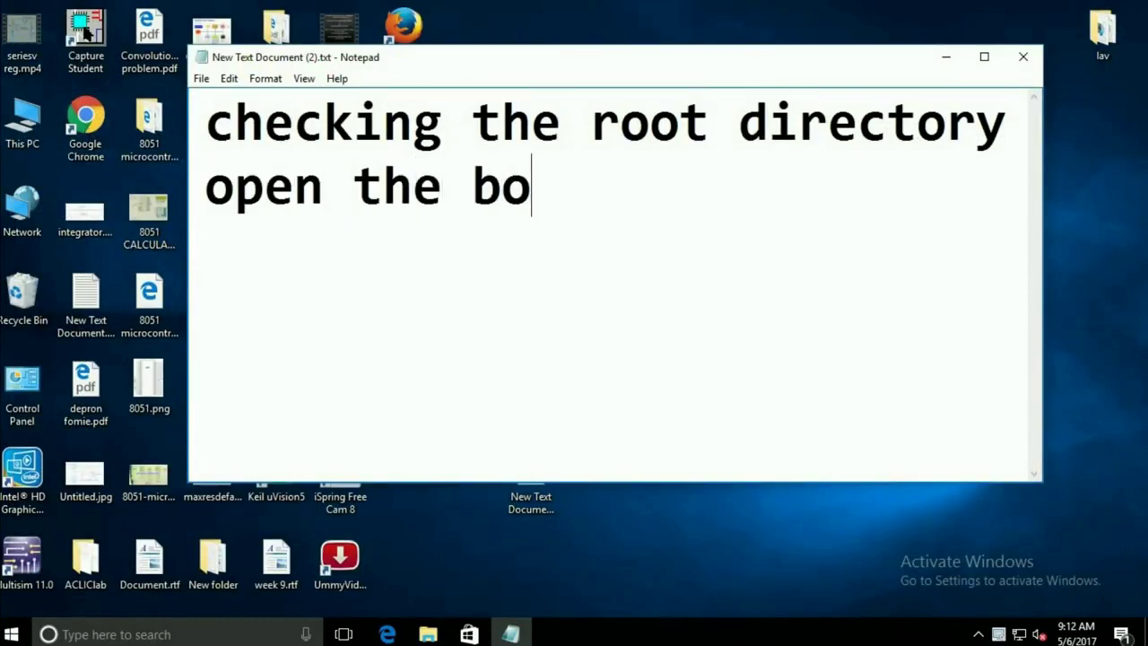
pyautogui.press('BackSpace')
pyautogui.write('row')
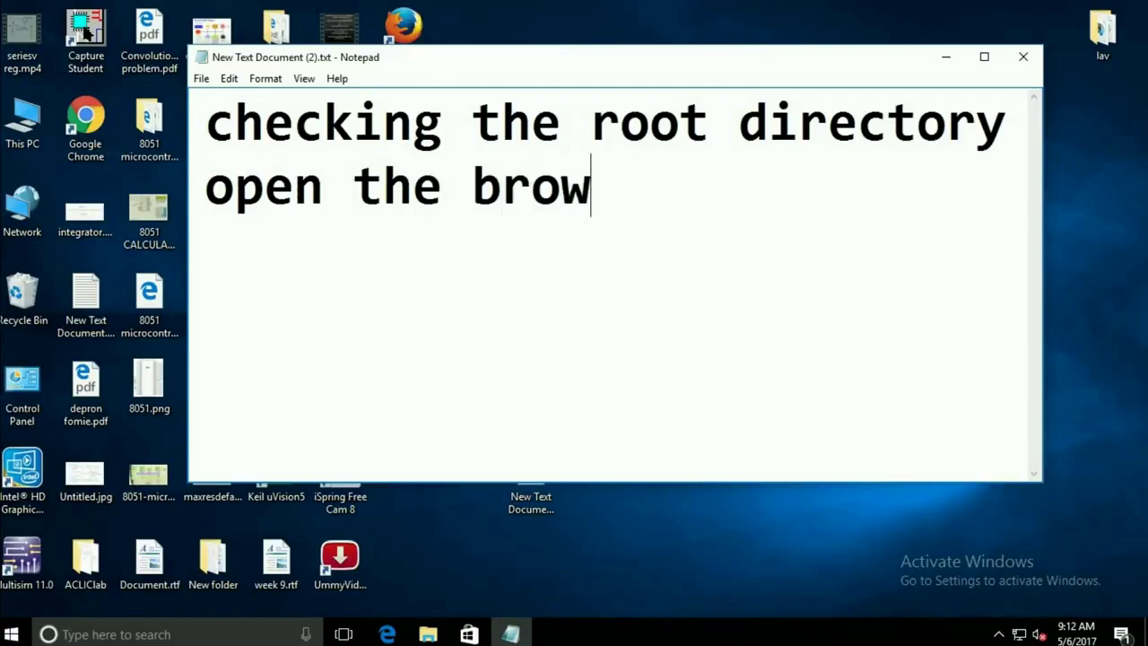
pyautogui.write('ser')
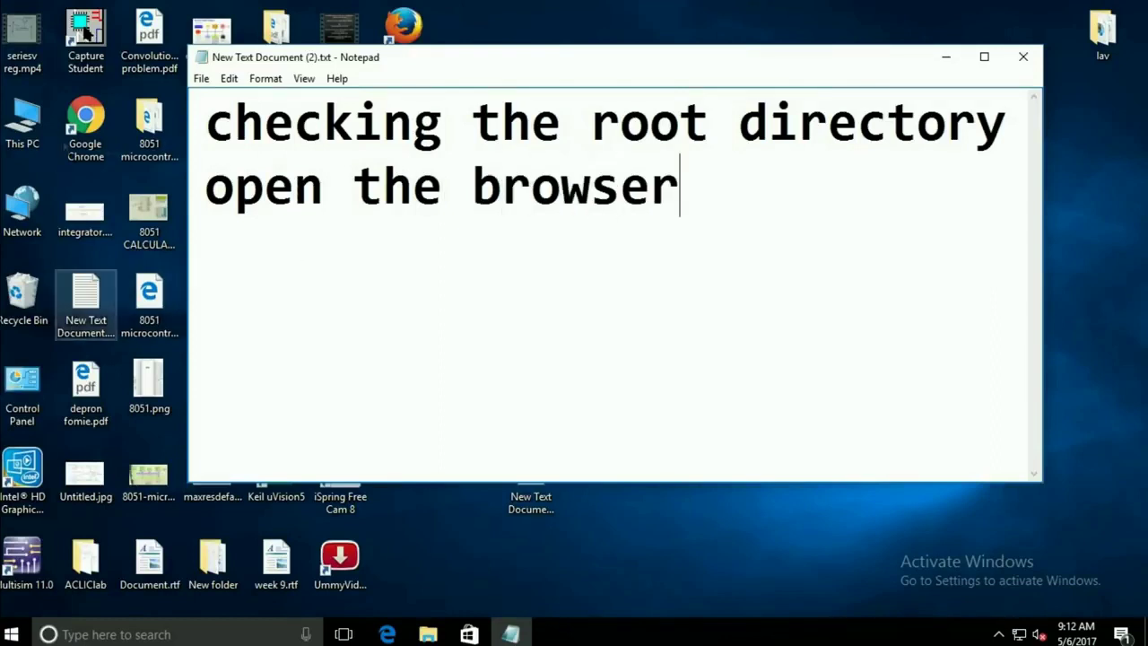
# Step: Launch Google Chrome in a maximized window and load the localhost address
pyautogui.doubleClick(85, 126)
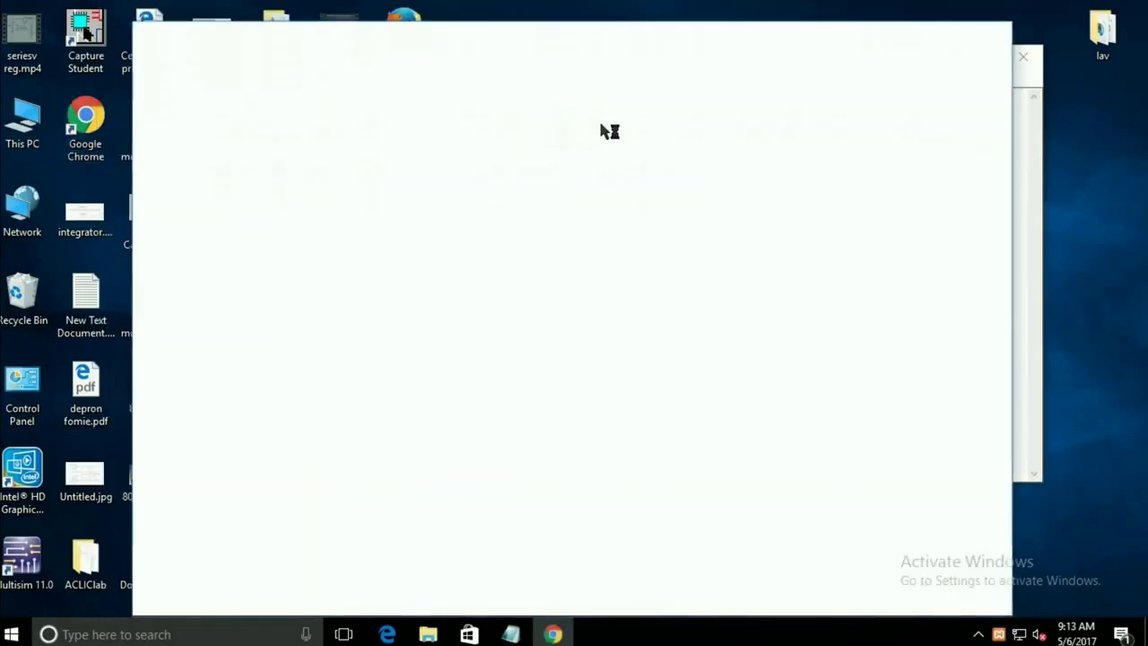
pyautogui.click(953, 35)
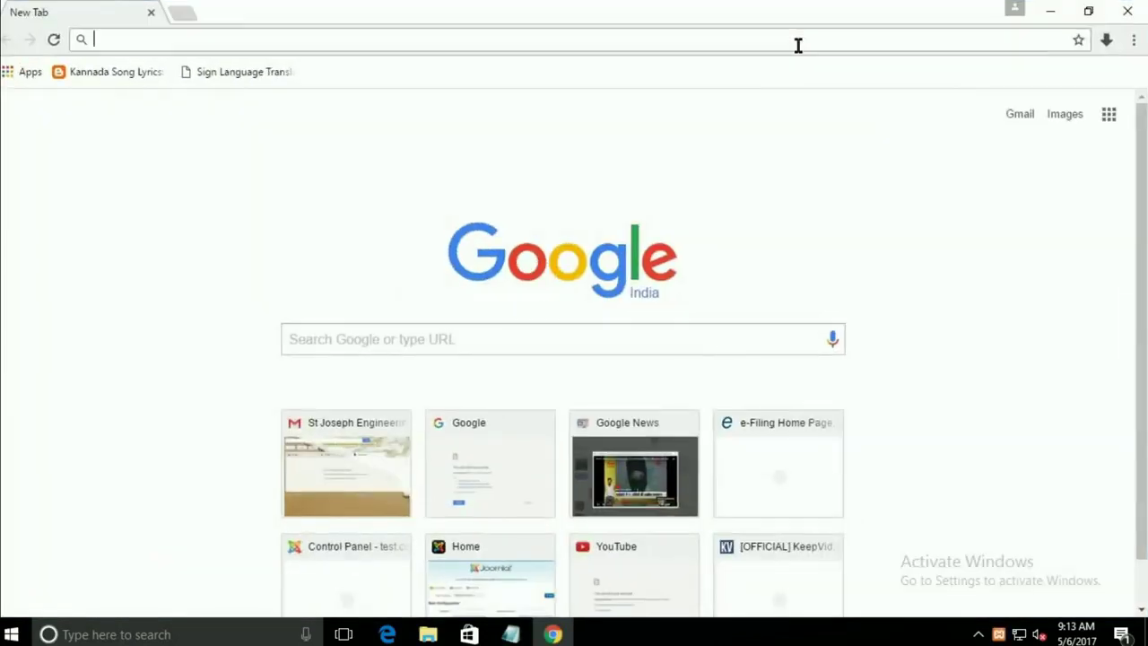
pyautogui.write('loca')
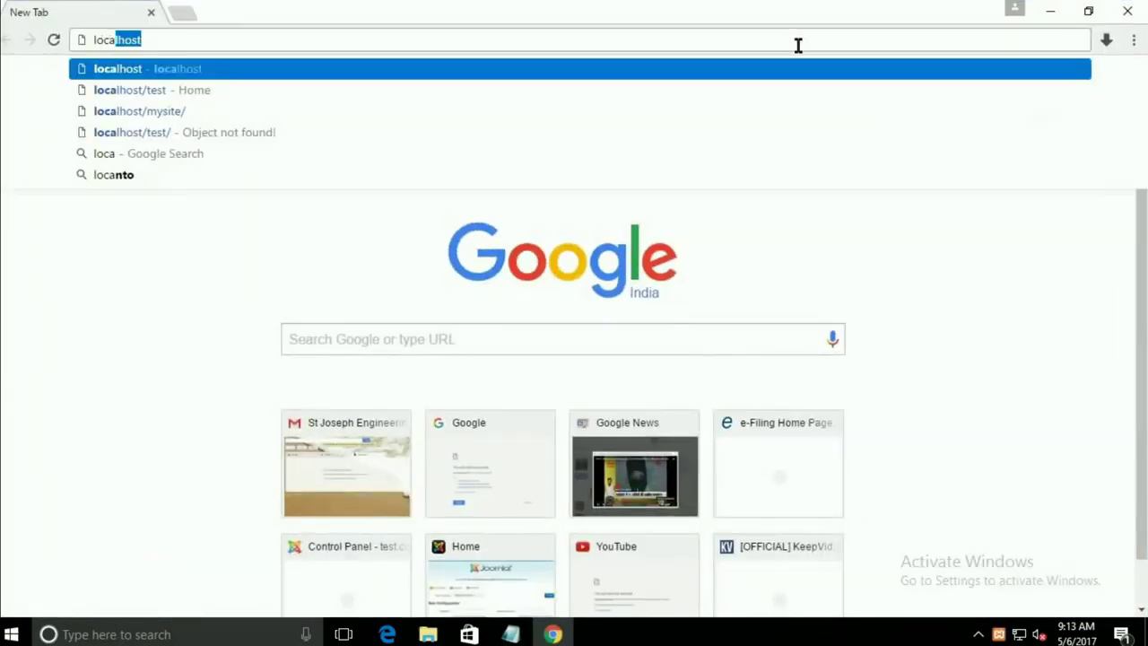
pyautogui.write('lhost')
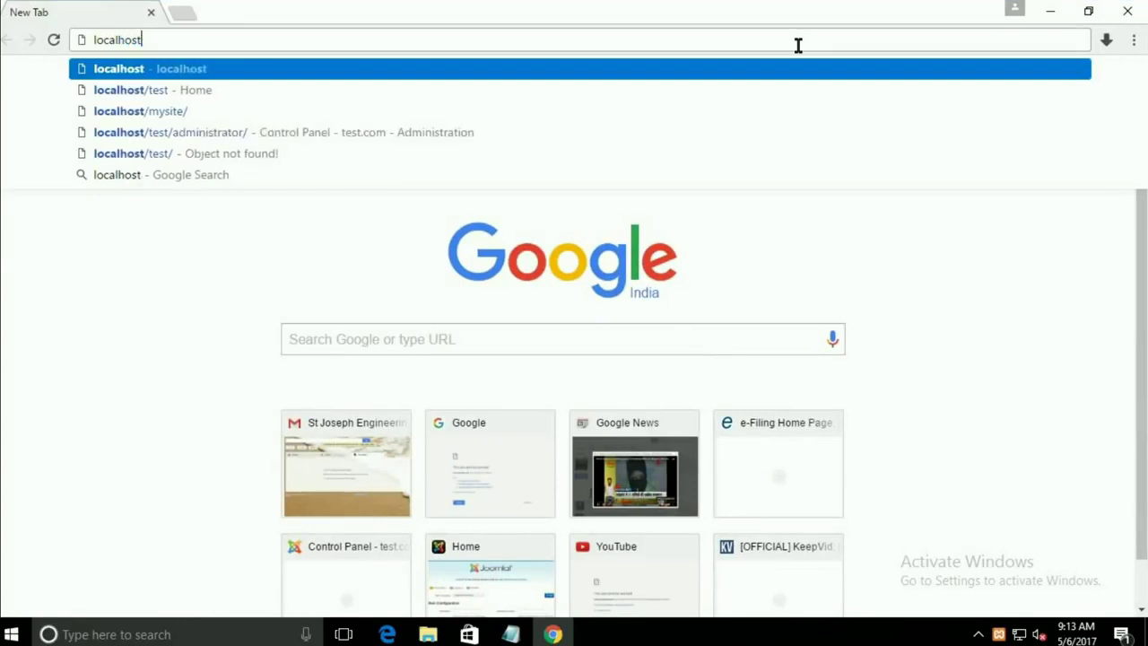
pyautogui.press('Return')
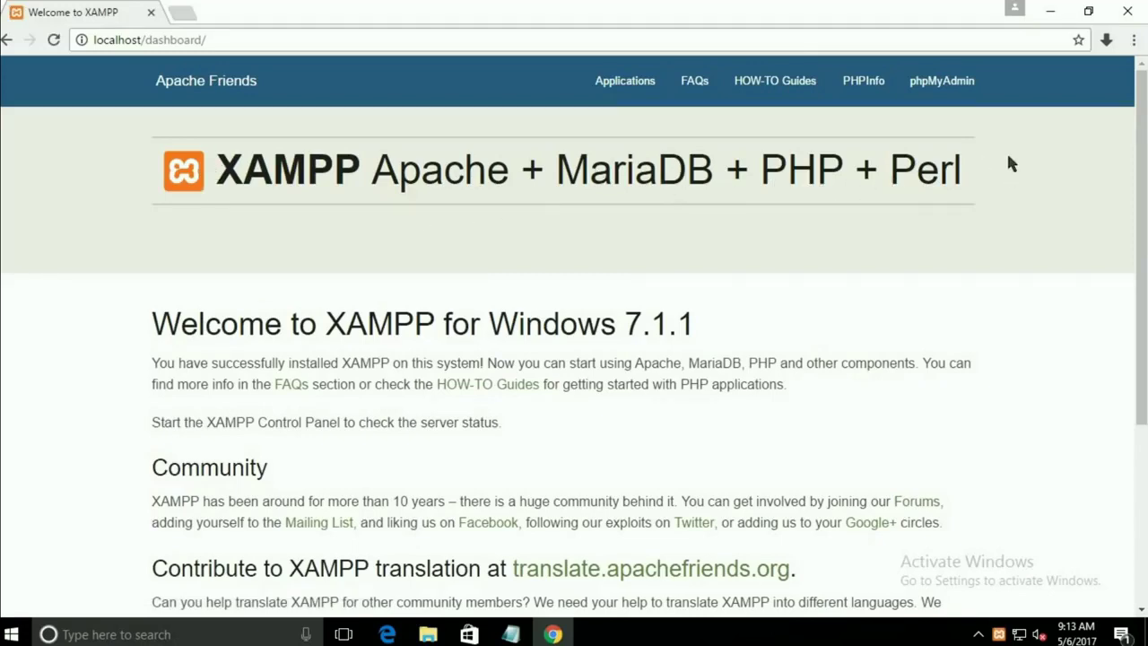
# Step: Look through the XAMPP dashboard page and open phpMyAdmin to examine its databases and server information
pyautogui.scroll(-4, 657, 293)
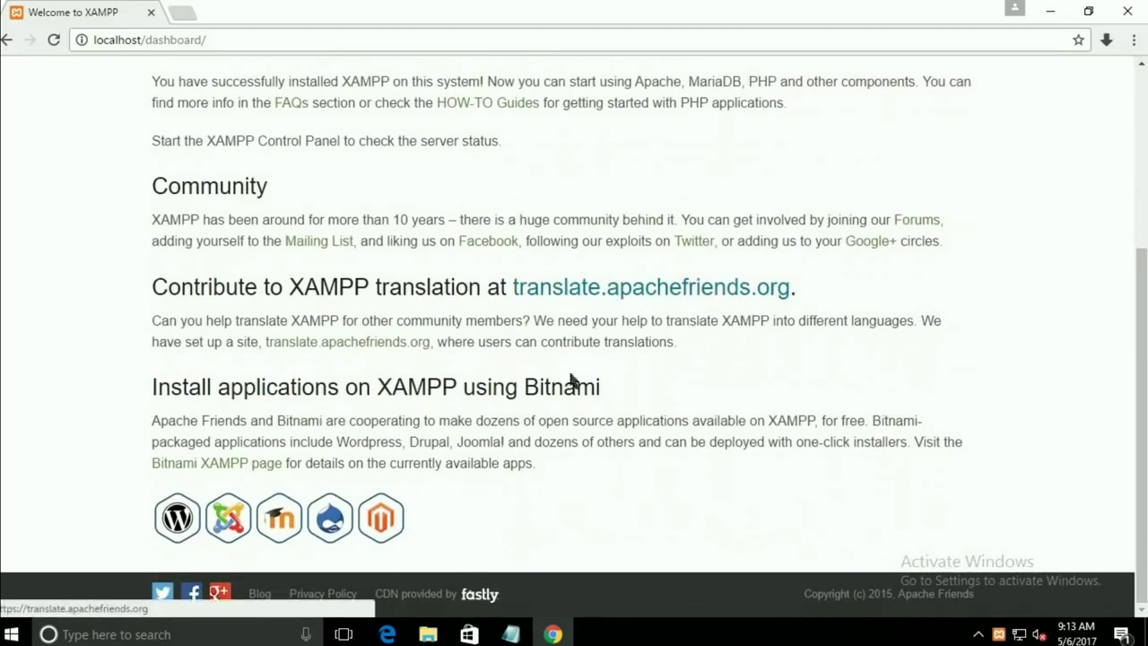
pyautogui.scroll(4, 558, 430)
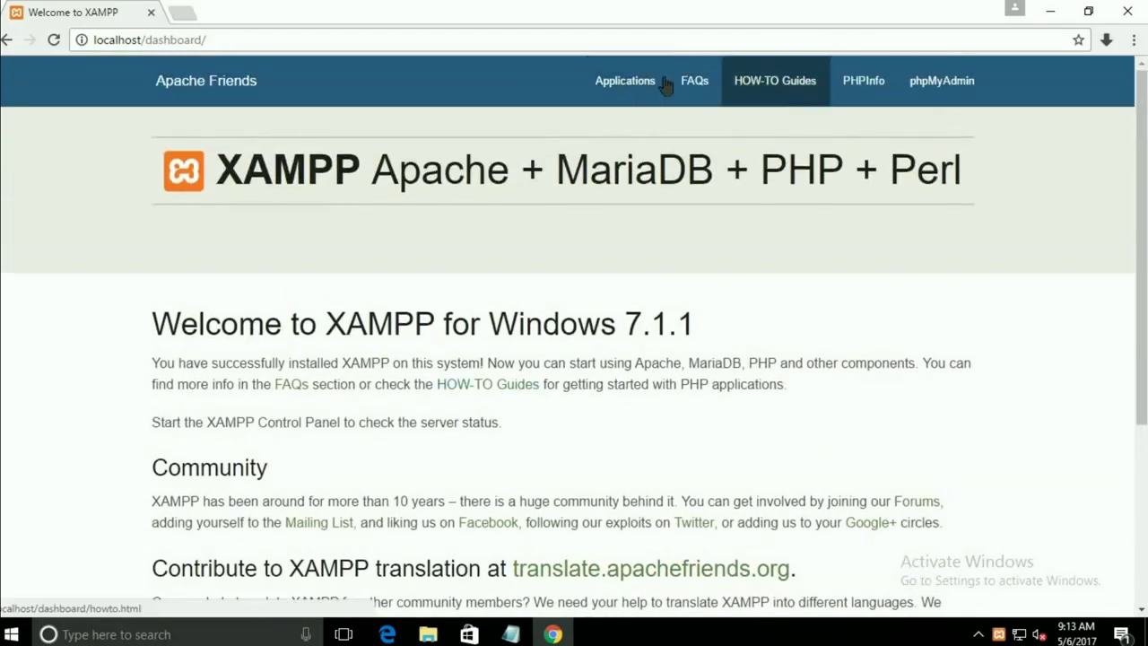
pyautogui.click(933, 89)
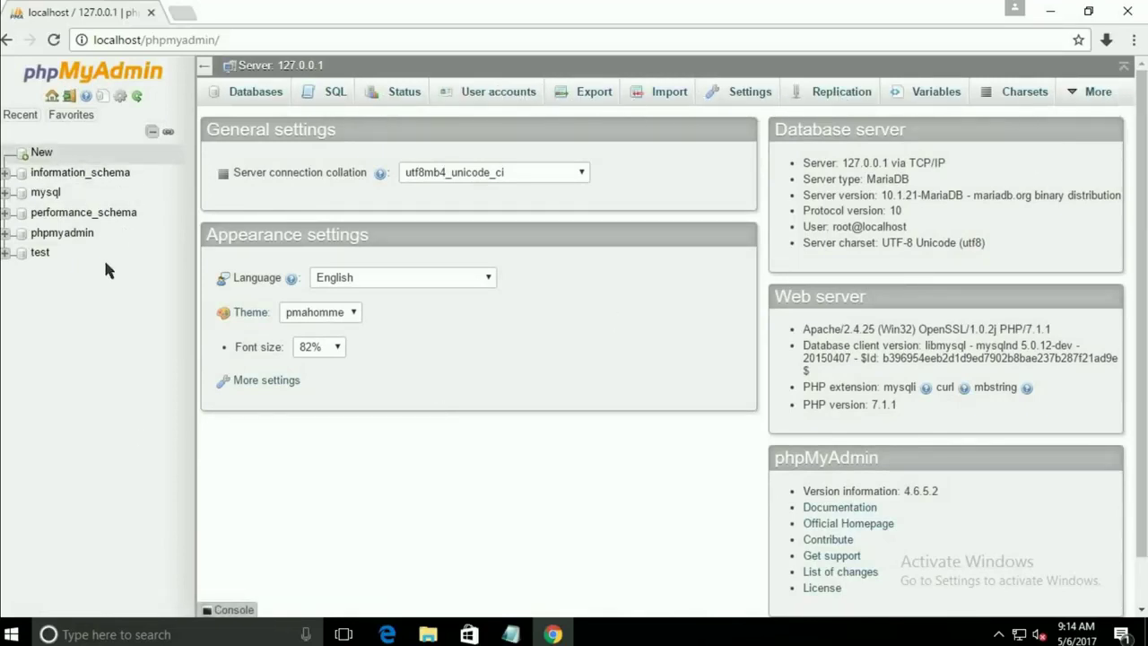
pyautogui.click(137, 98)
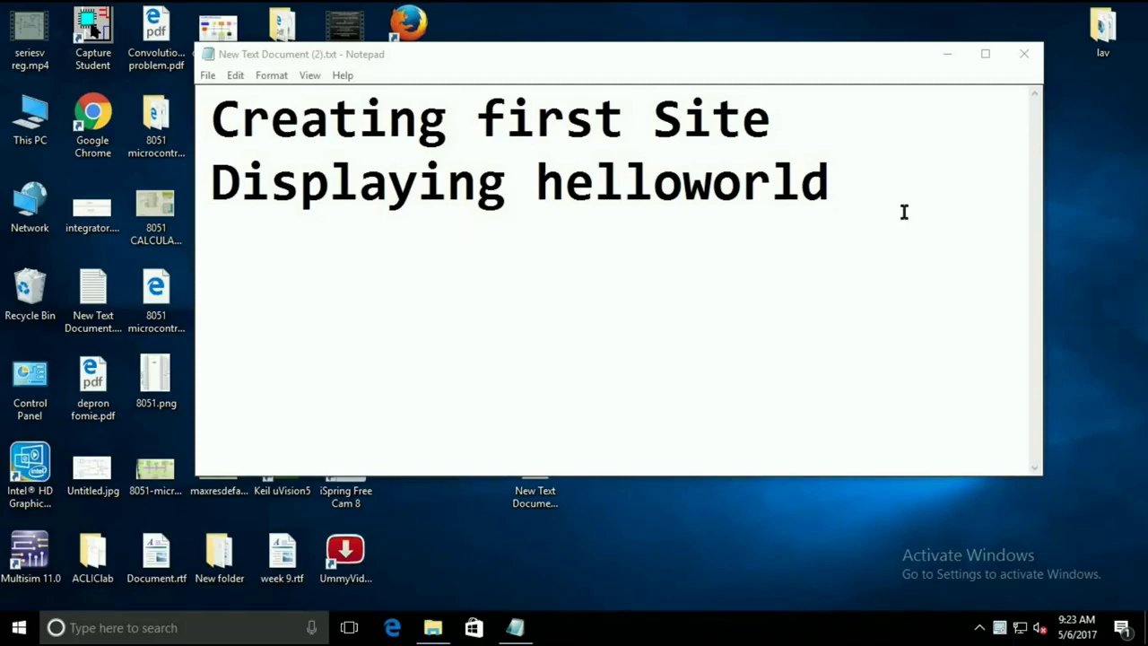
# Step: Open File Explorer and go to the htdocs folder inside xampp on Local Disk (D:)
pyautogui.doubleClick(29, 117)
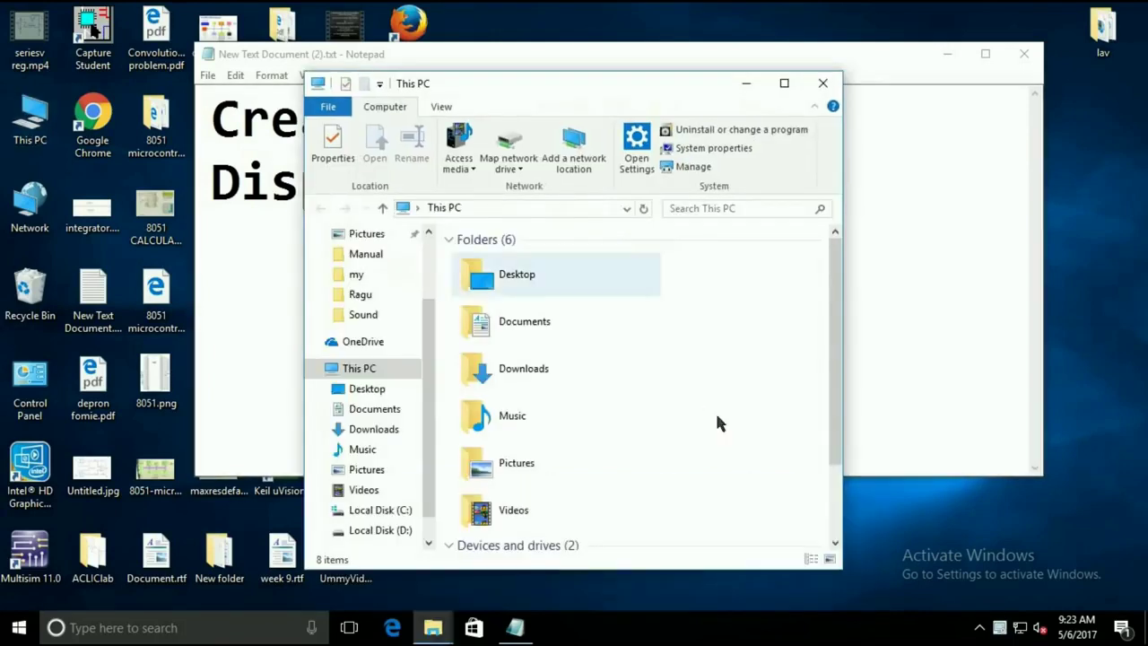
pyautogui.scroll(-3, 831, 355)
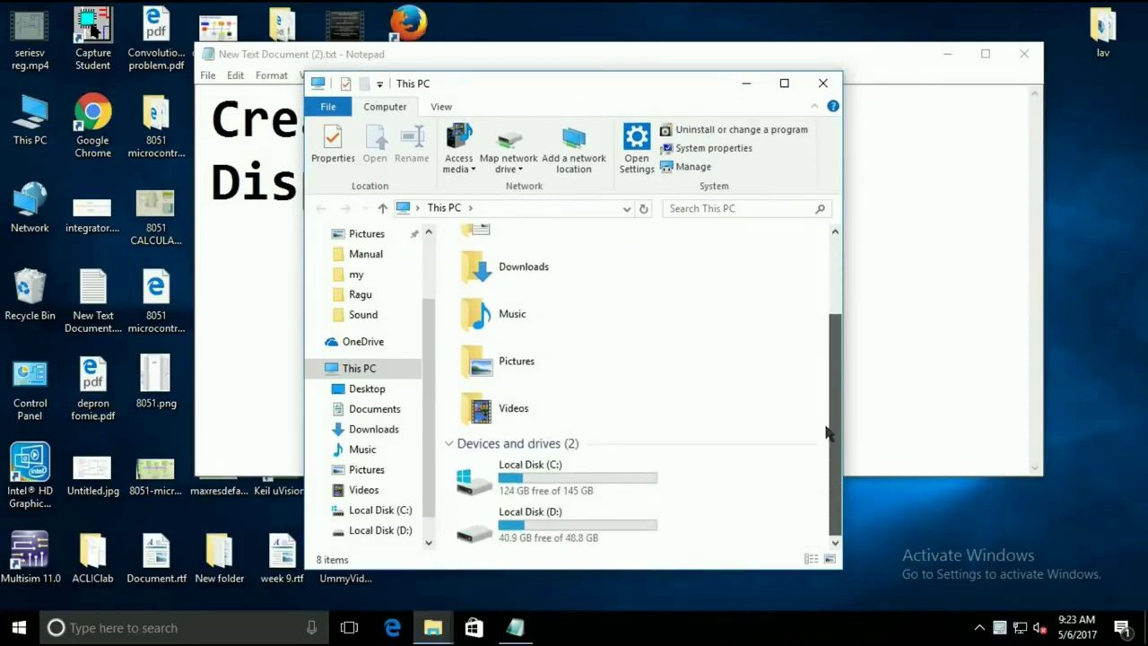
pyautogui.doubleClick(525, 520)
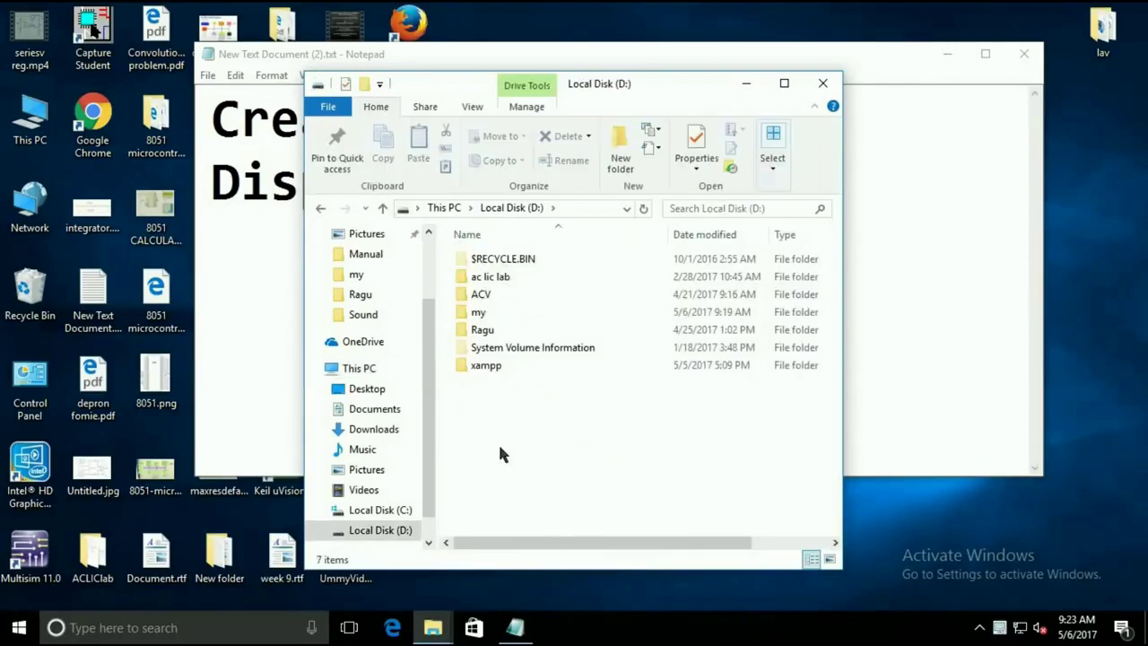
pyautogui.doubleClick(485, 365)
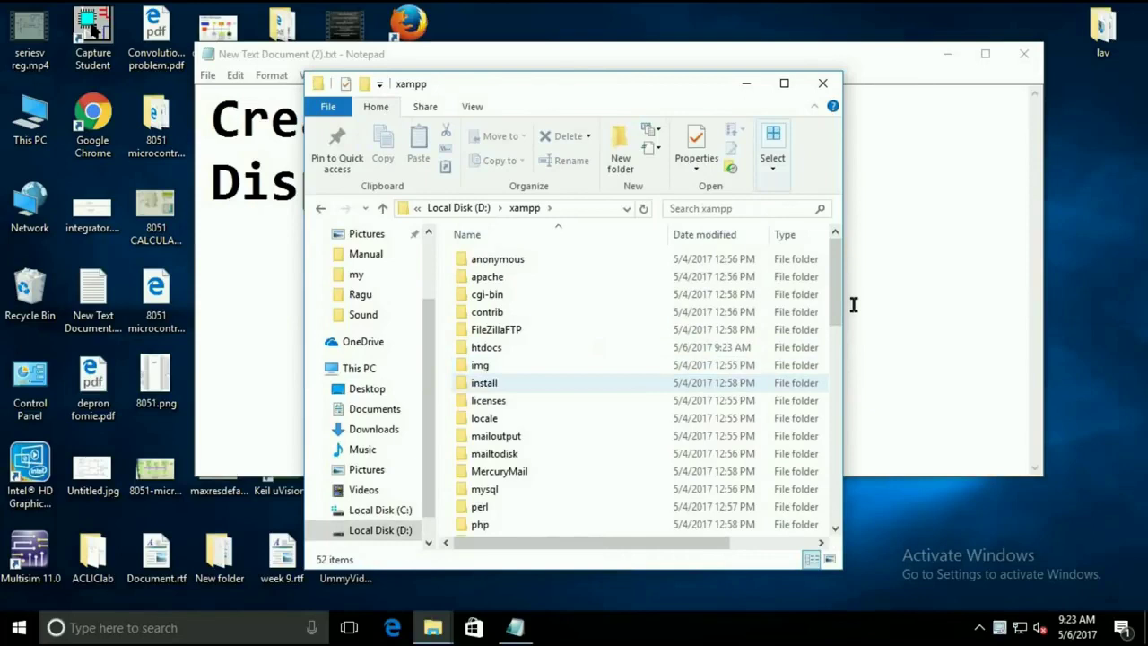
pyautogui.doubleClick(515, 346)
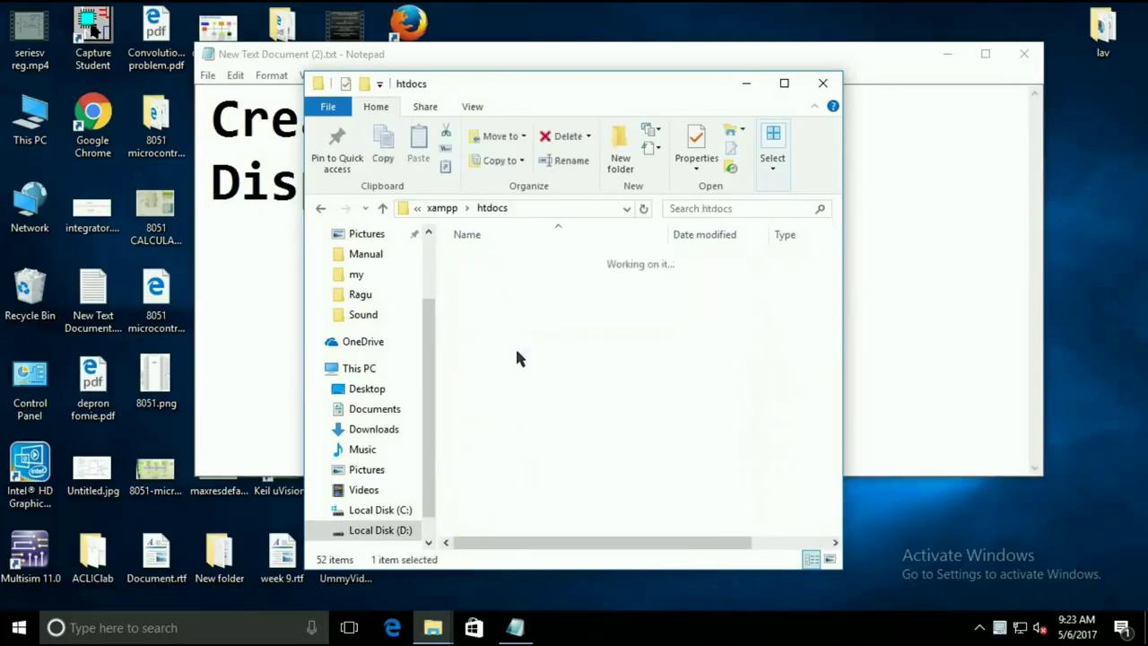
# Step: Create a new folder named "test" in htdocs and open it
pyautogui.rightClick(481, 440)
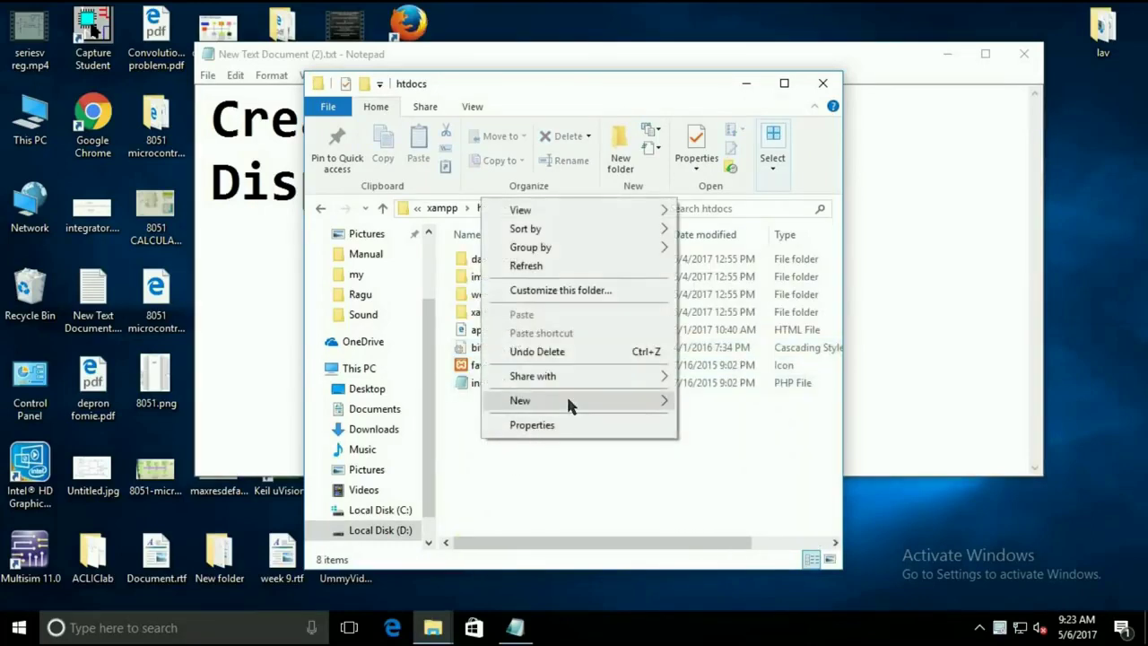
pyautogui.moveTo(632, 406)
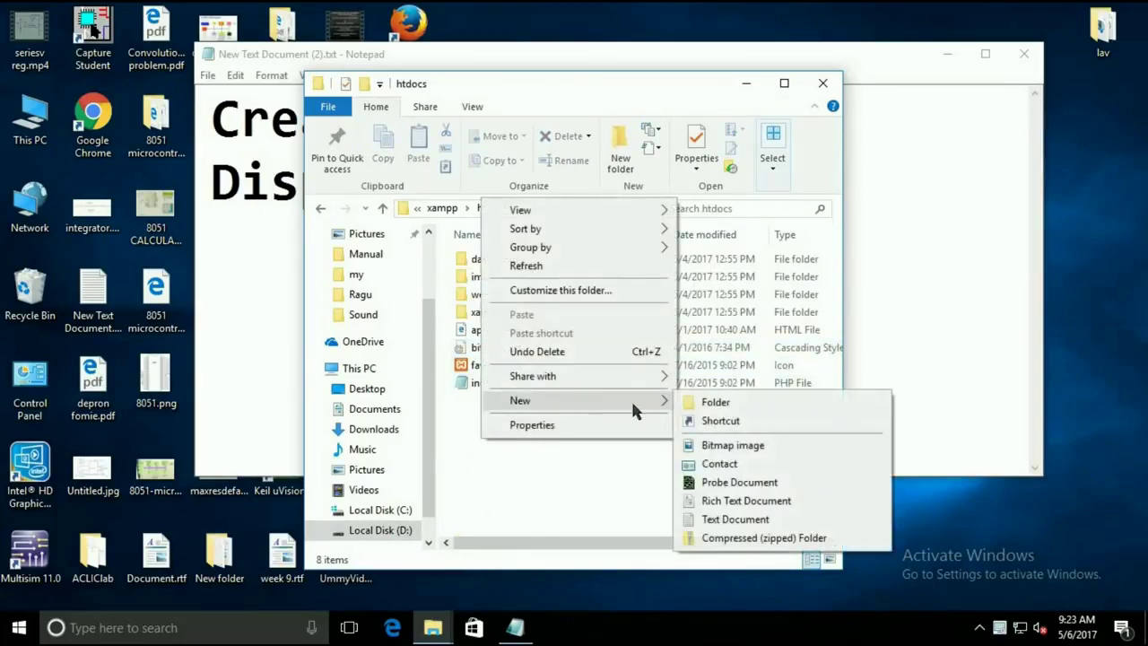
pyautogui.click(695, 404)
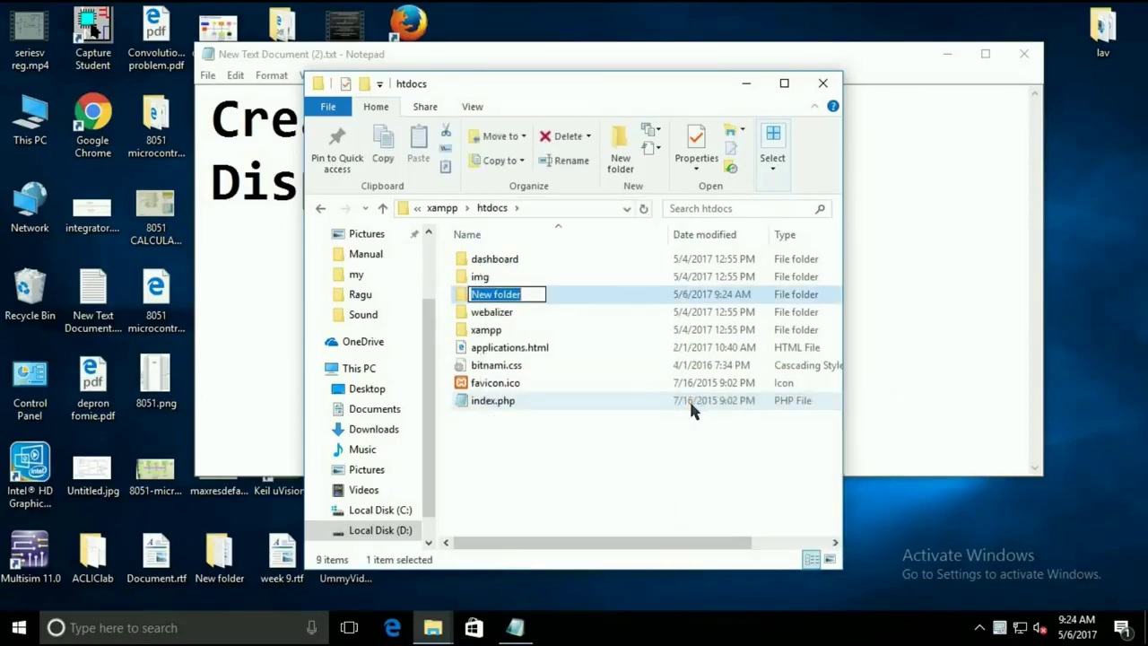
pyautogui.write('test')
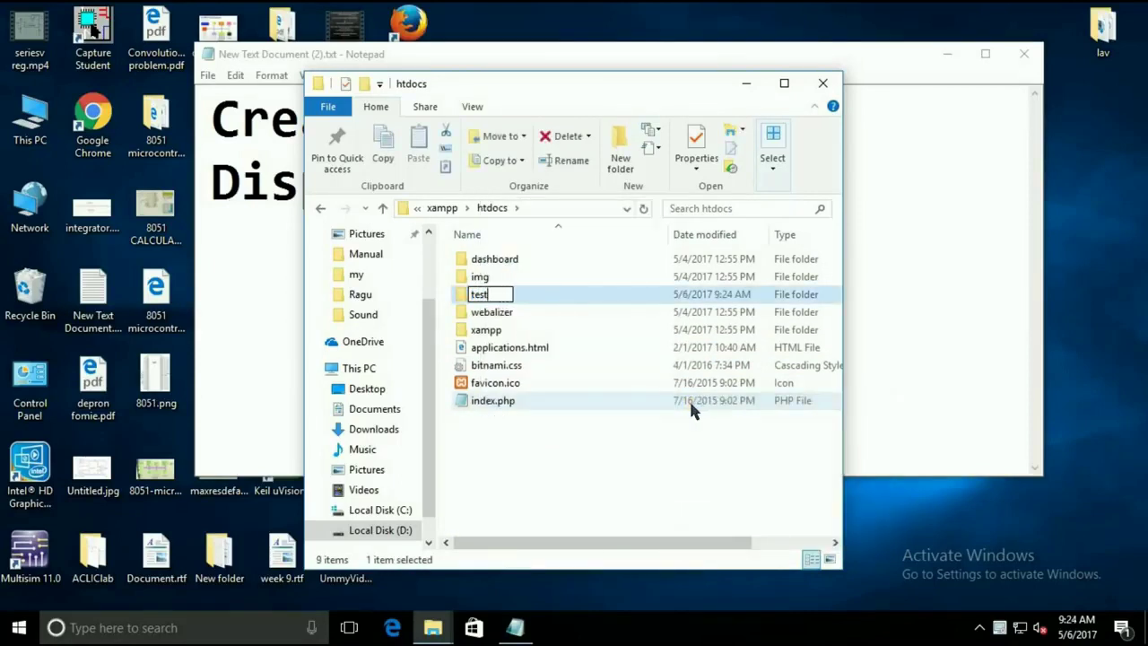
pyautogui.click(608, 480)
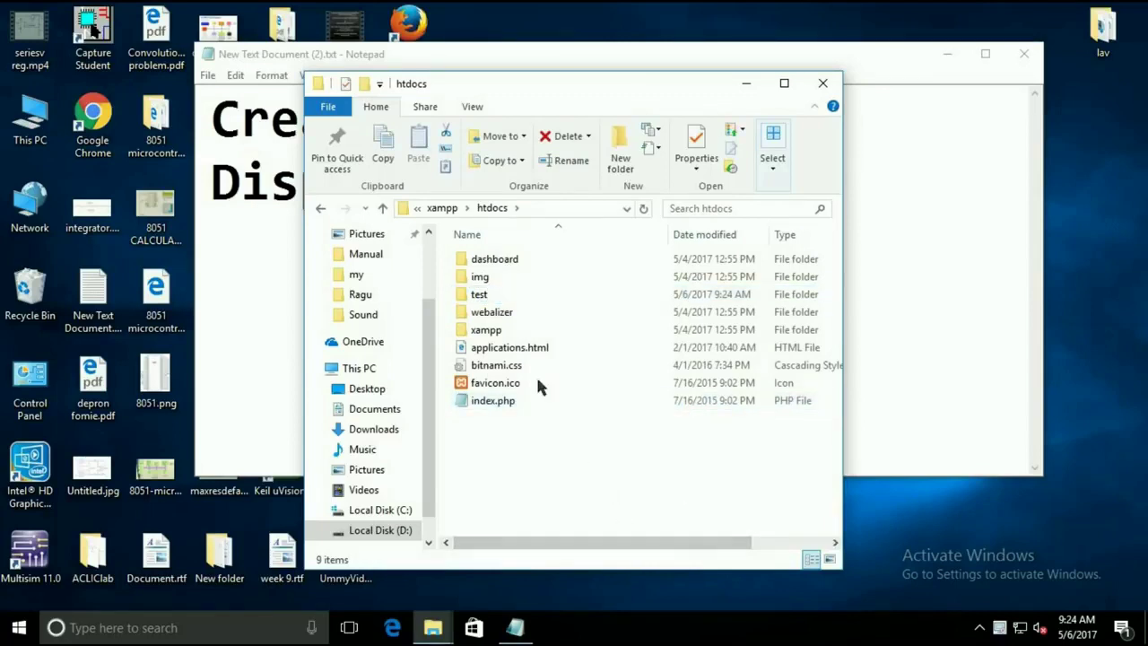
pyautogui.doubleClick(478, 295)
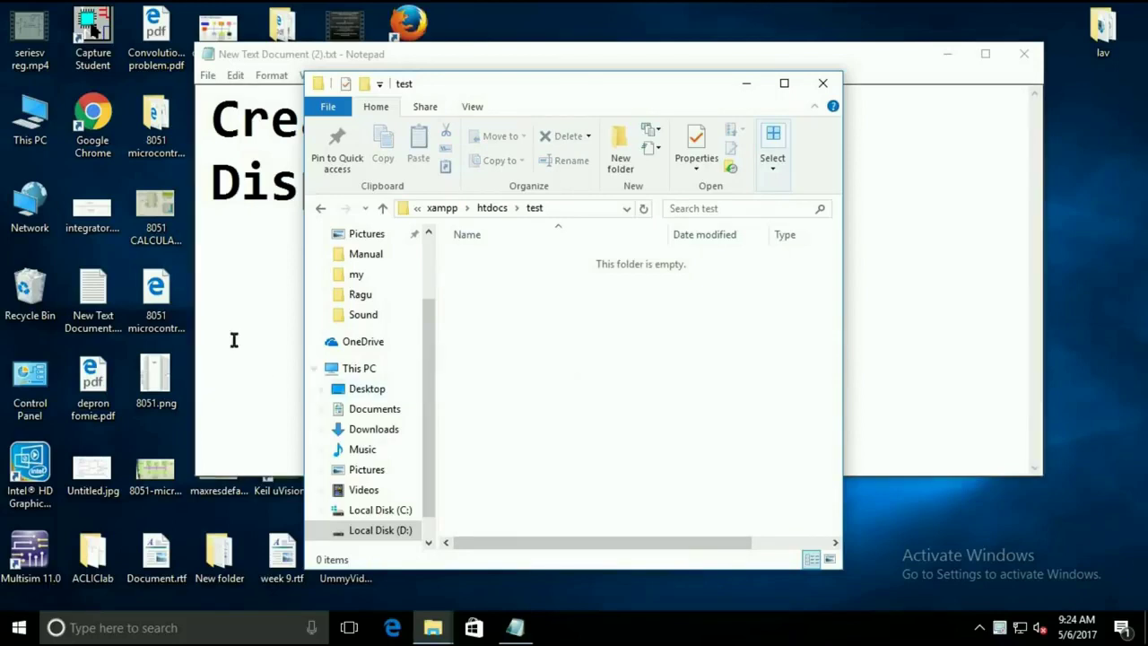
# Step: Minimize the test folder window and replace the Notepad text with the path D:\xampp\htdocs\test
pyautogui.click(746, 83)
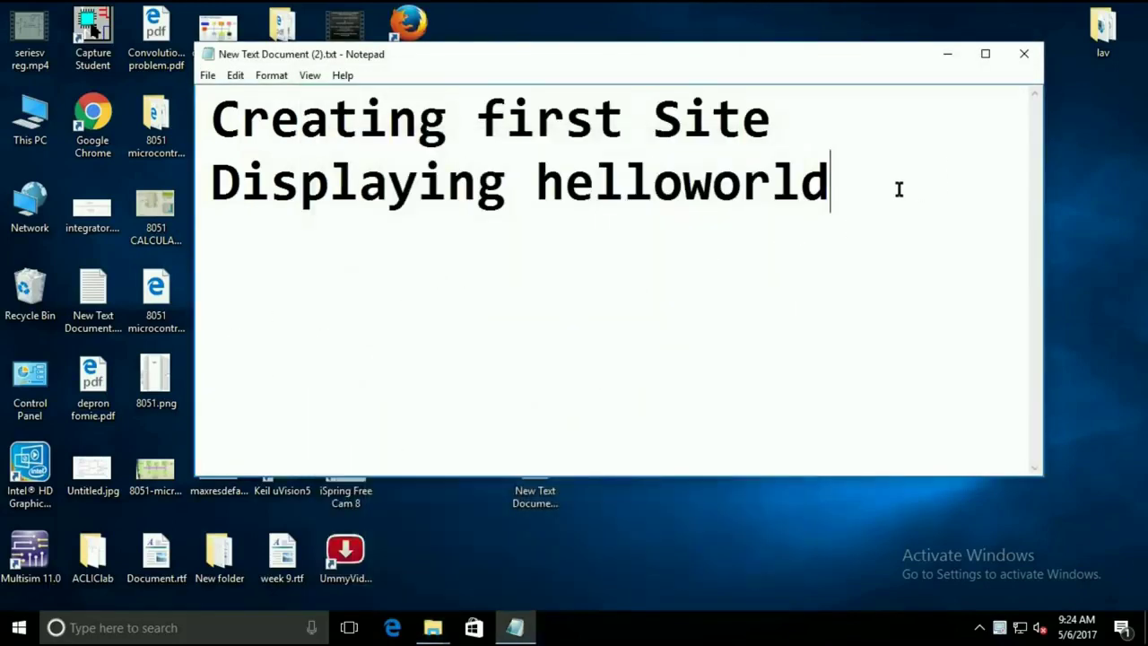
pyautogui.moveTo(900, 188); pyautogui.dragTo(160, 67)
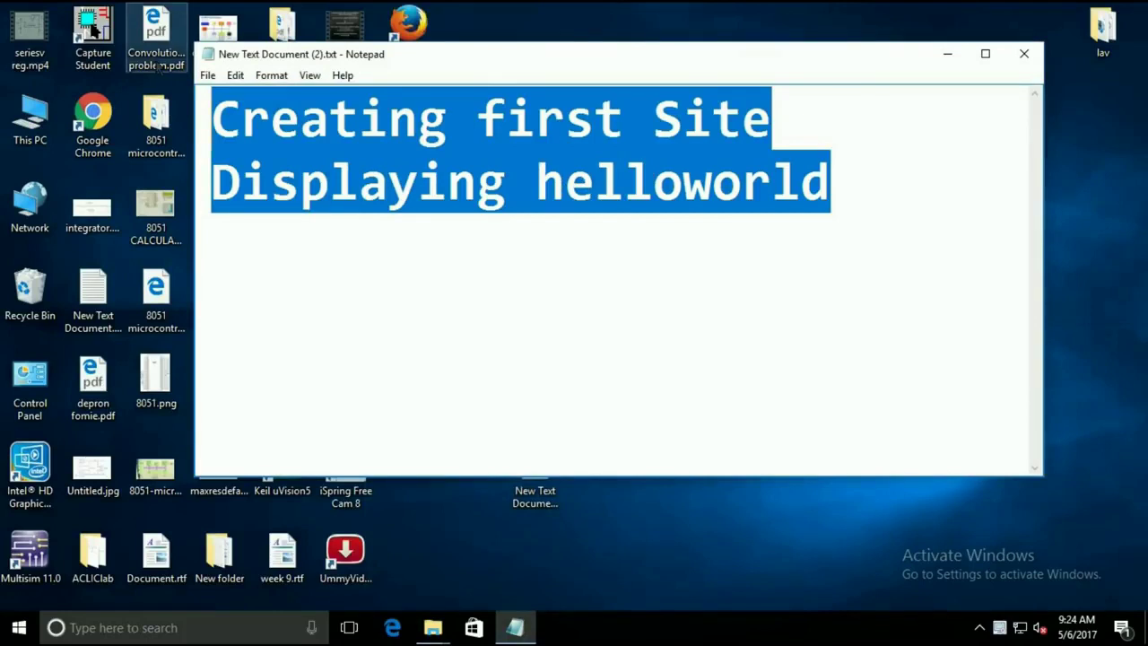
pyautogui.press('Delete')
pyautogui.write('D:\\xampp\\htdocs\\test')
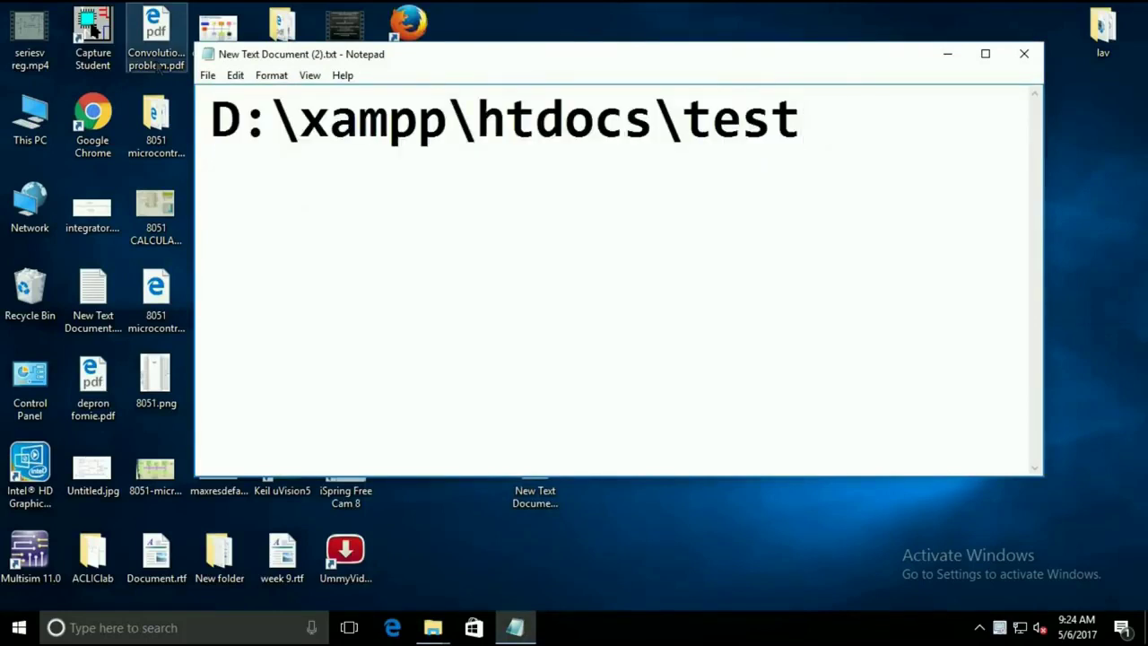
# Step: Add a second line reading "location of root directory" below the path in the note
pyautogui.press('Return')
pyautogui.write('locat')
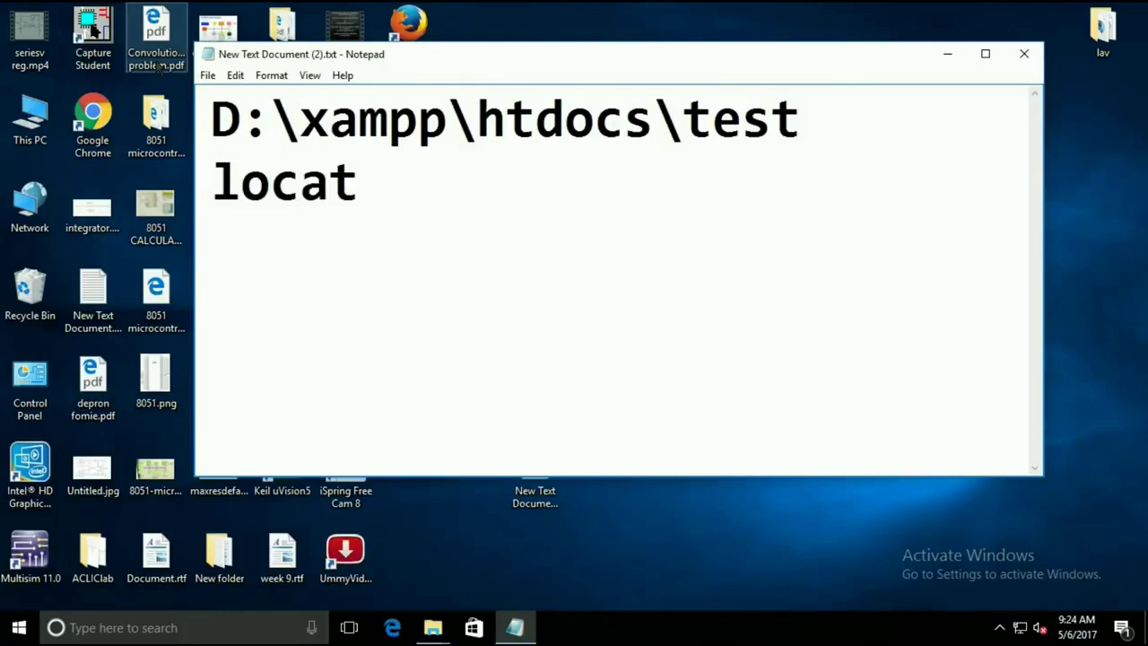
pyautogui.write('ion fo')
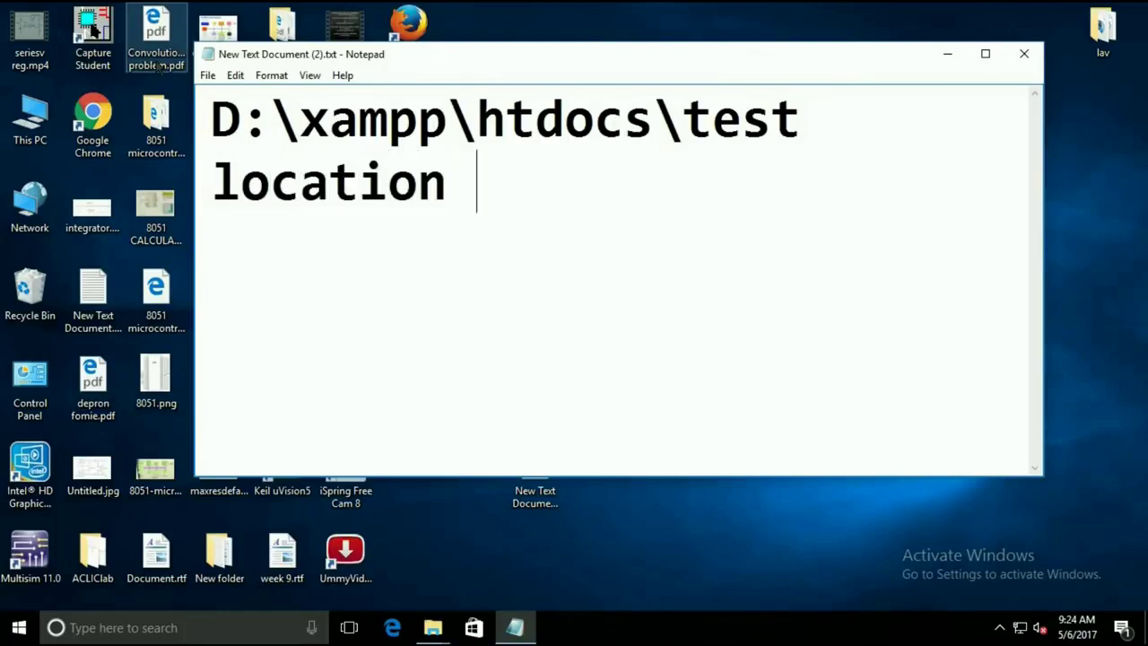
pyautogui.press('BackSpace')
pyautogui.press('BackSpace')
pyautogui.write('of ')
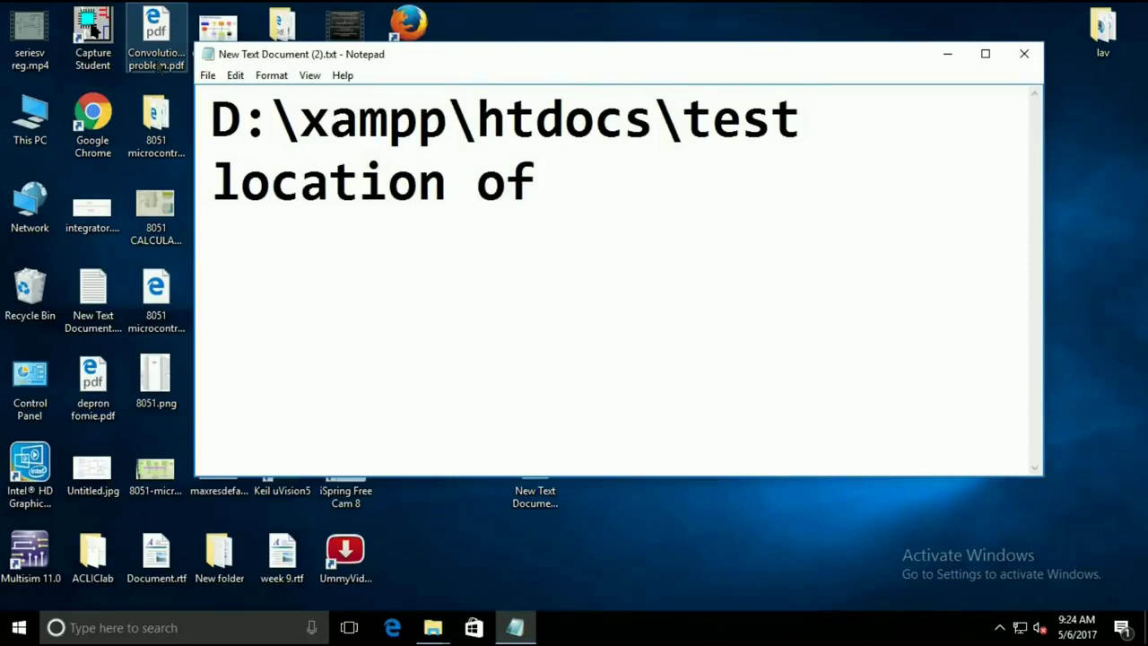
pyautogui.write('root di')
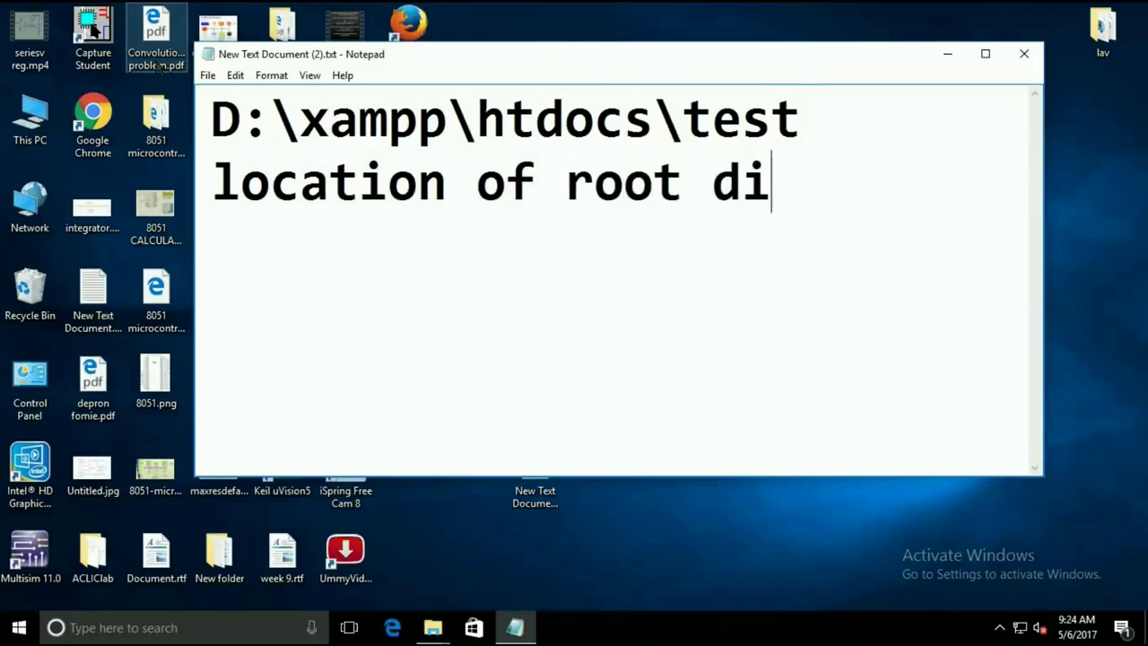
pyautogui.write('rect')
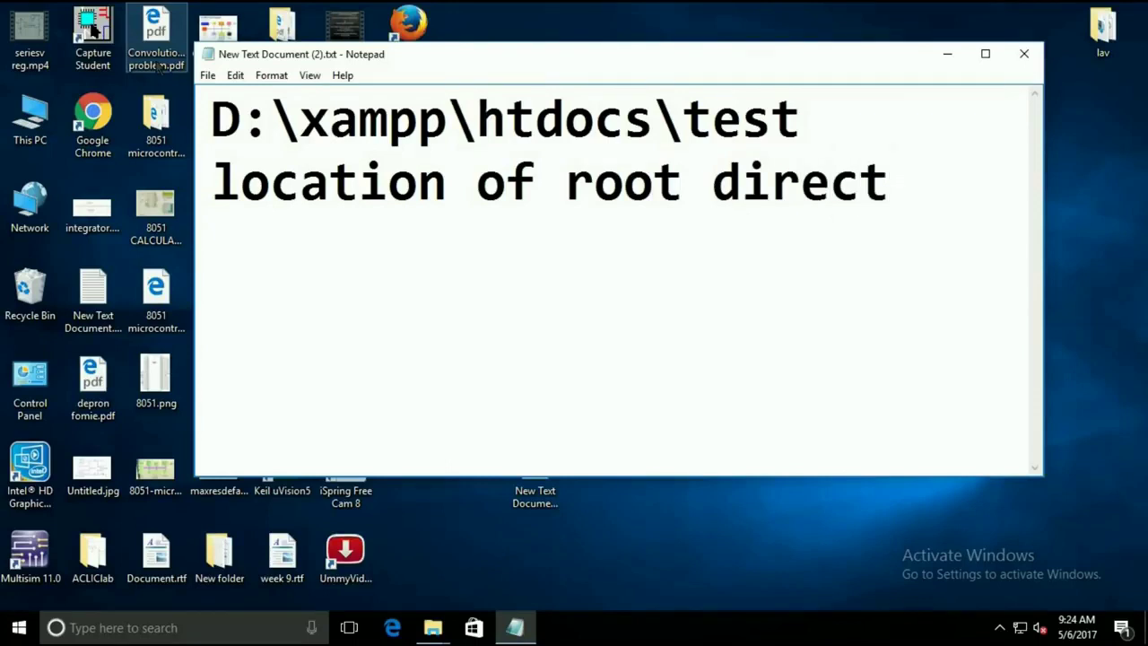
pyautogui.write('ory')
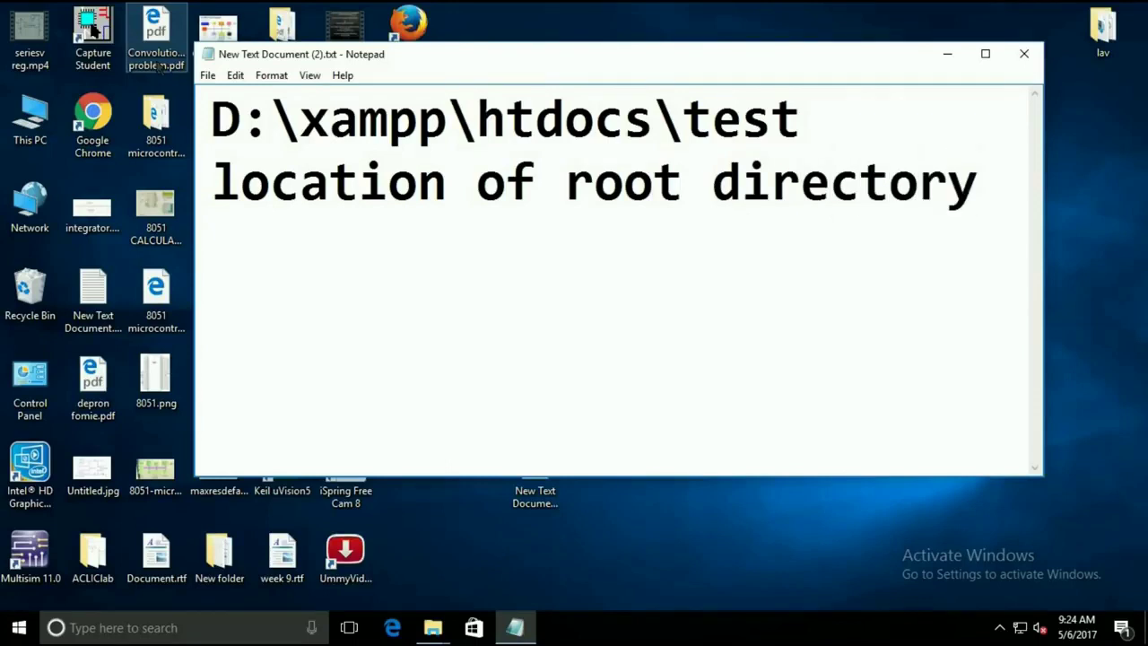
# Step: Highlight the path in the note and compare it with the test folder's full address in File Explorer
pyautogui.moveTo(212, 116); pyautogui.dragTo(825, 144)
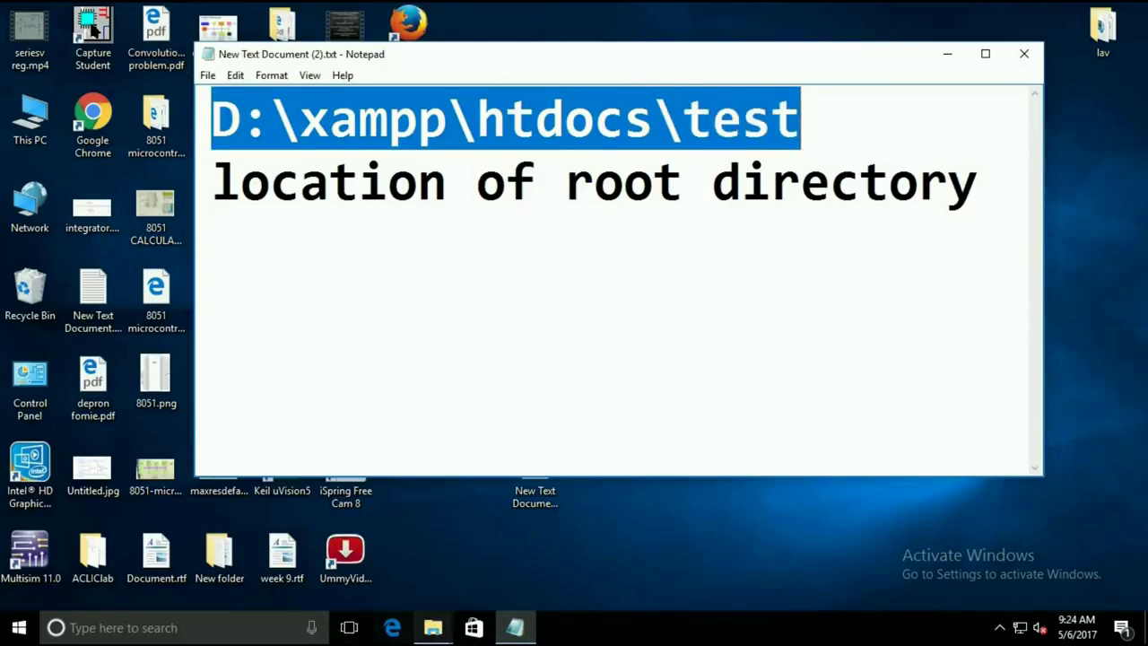
pyautogui.click(433, 628)
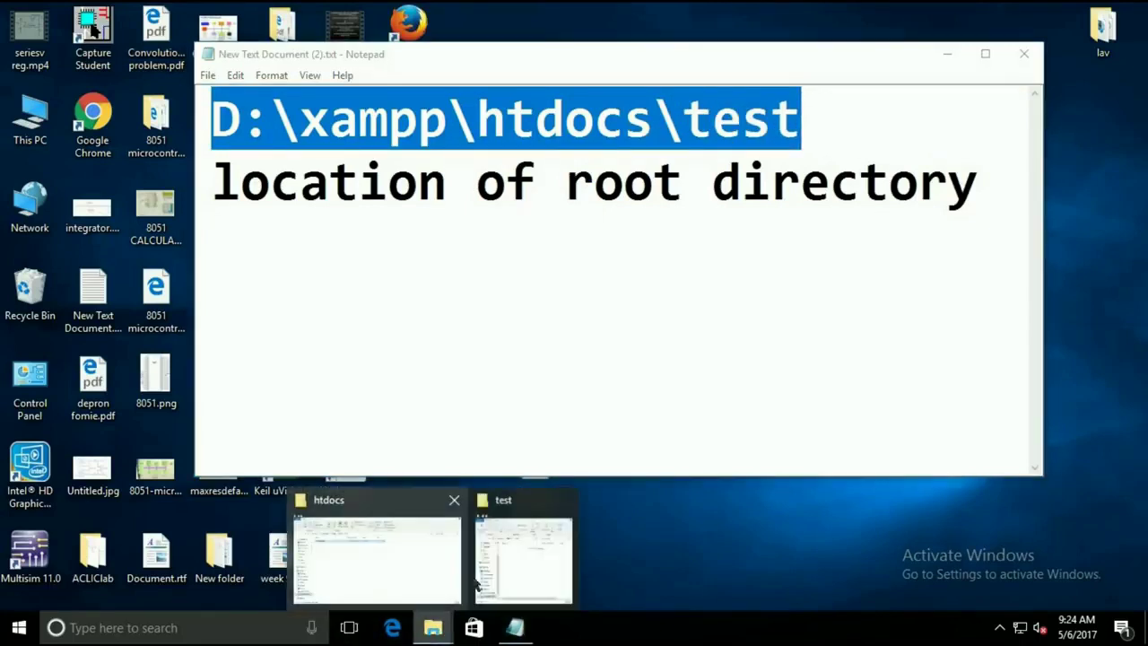
pyautogui.click(509, 548)
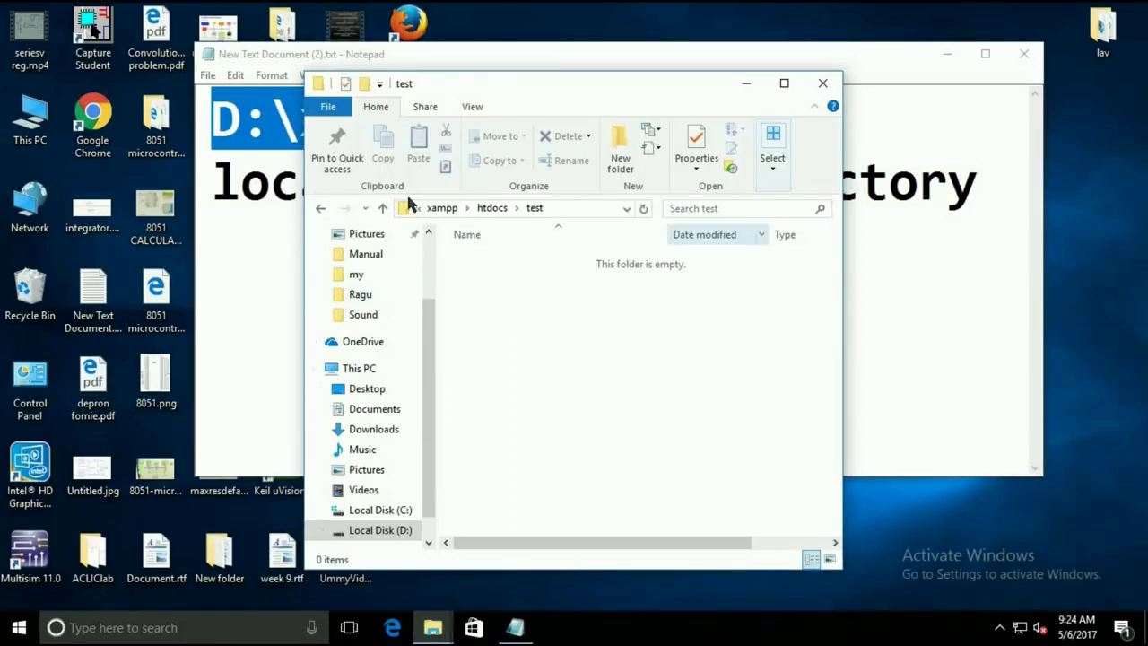
pyautogui.click(519, 207)
pyautogui.click(566, 207)
pyautogui.click(565, 207)
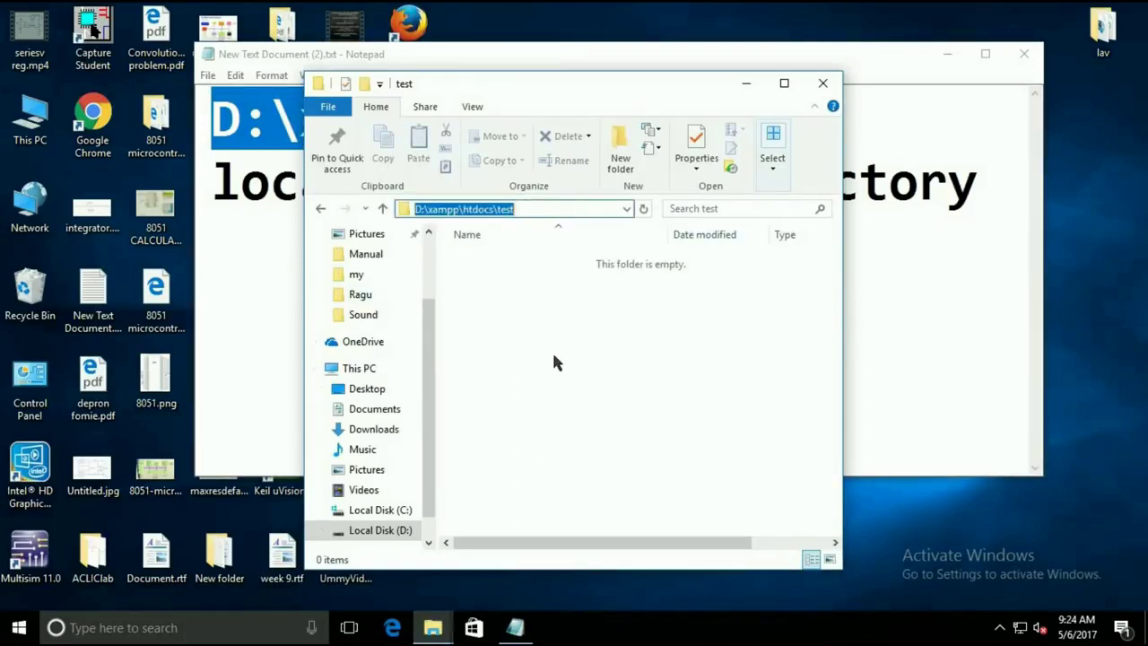
pyautogui.press('Escape')
# Step: Create a text document in the test folder, renamed to index.php with the extension change accepted, and open it
pyautogui.rightClick(553, 353)
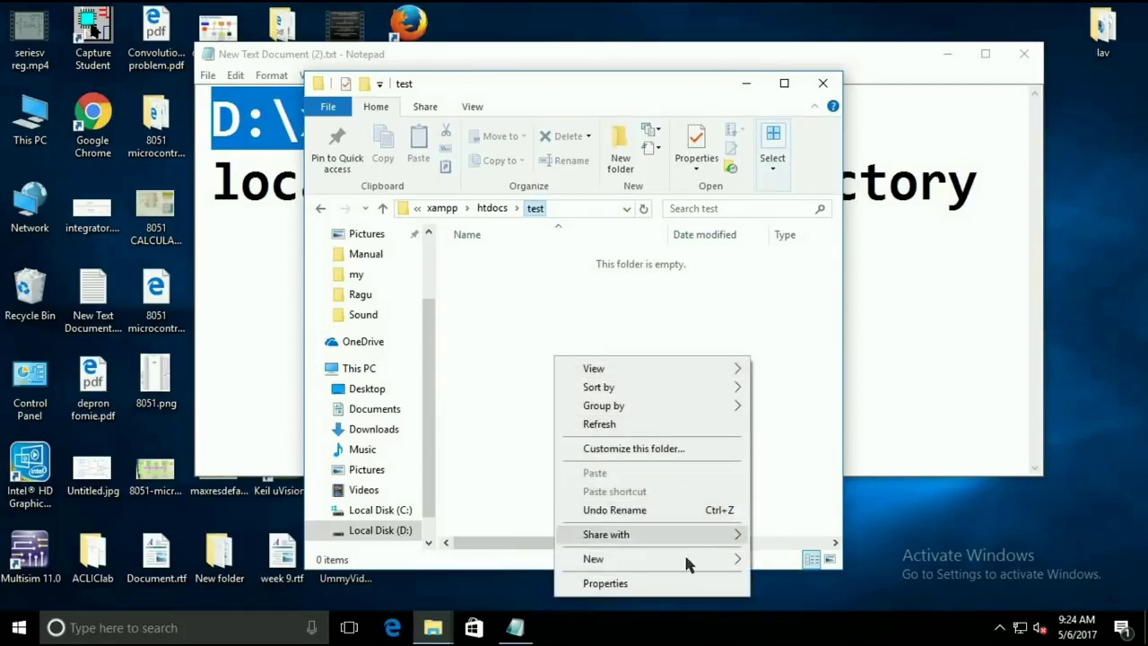
pyautogui.moveTo(683, 554)
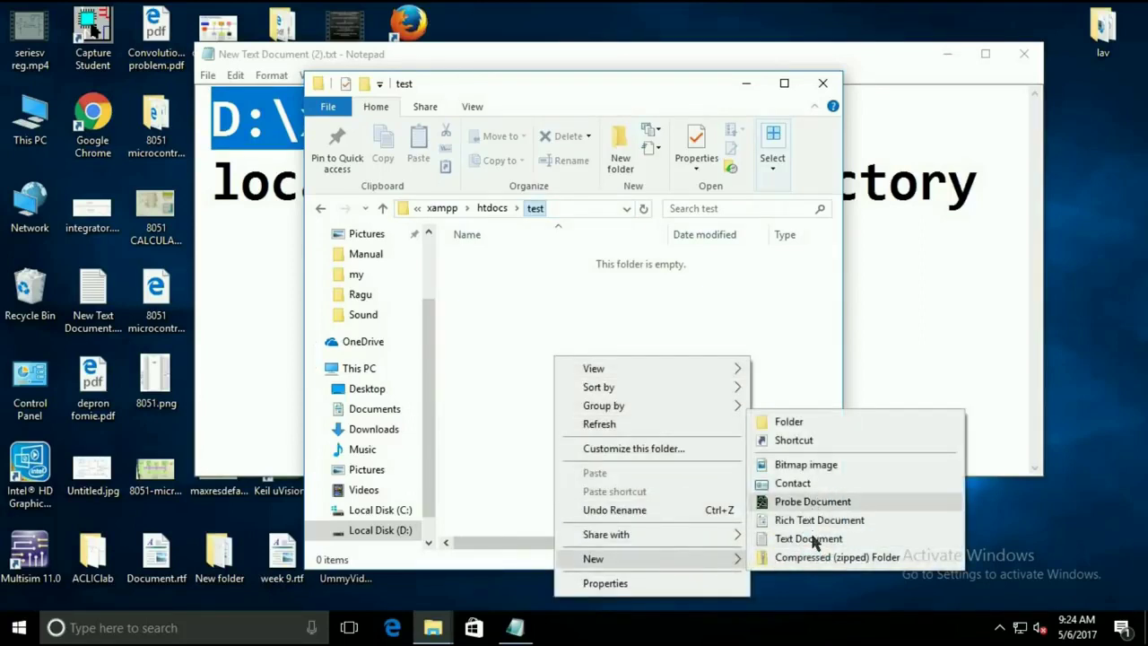
pyautogui.click(810, 540)
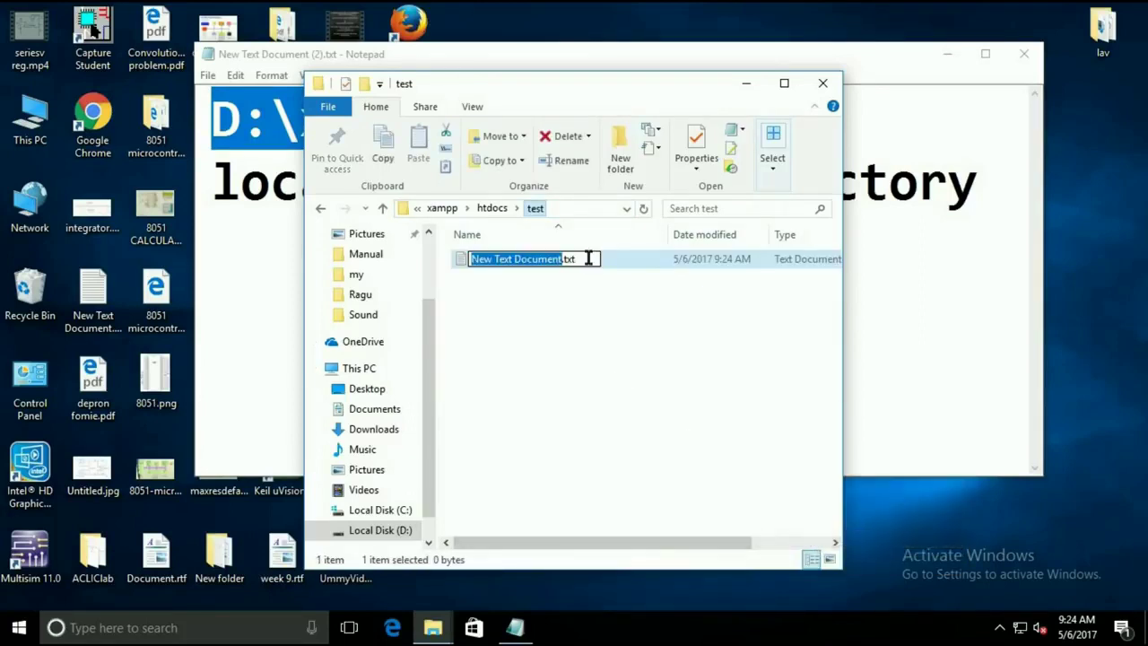
pyautogui.moveTo(584, 259); pyautogui.dragTo(443, 248)
pyautogui.write('index')
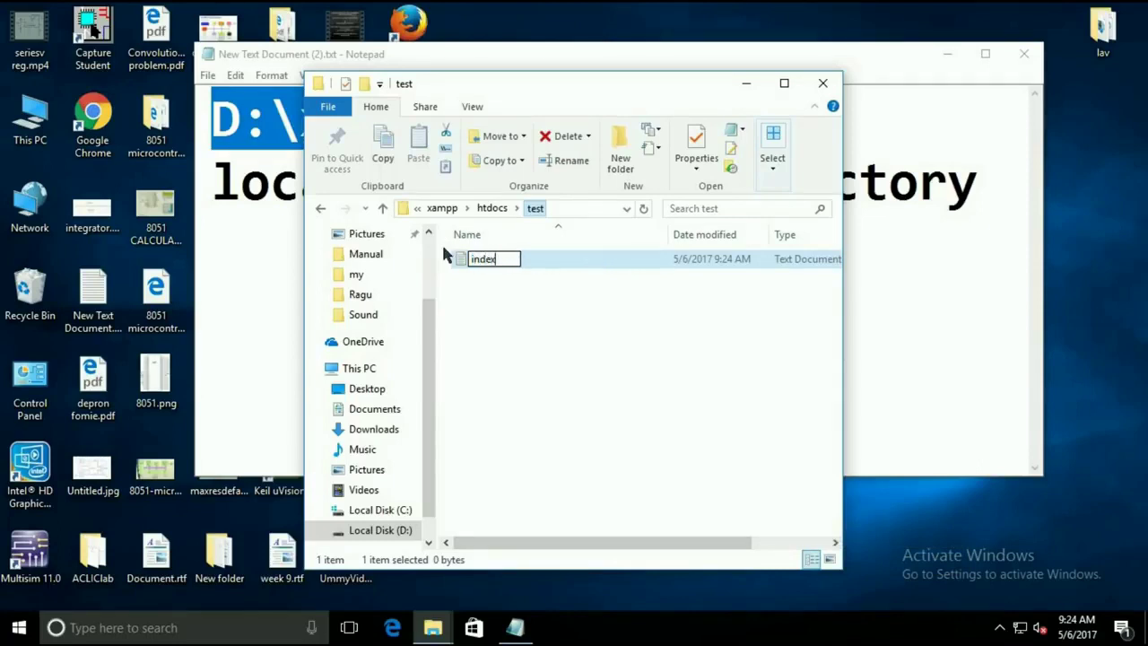
pyautogui.write('.php')
pyautogui.press('Return')
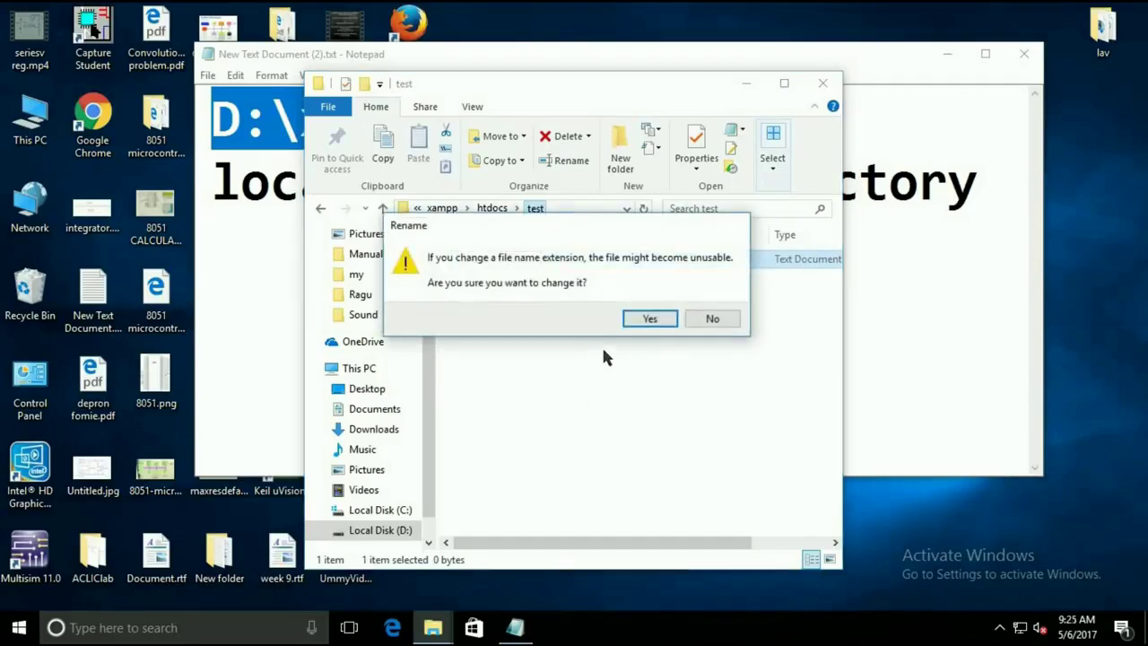
pyautogui.click(651, 318)
pyautogui.doubleClick(493, 259)
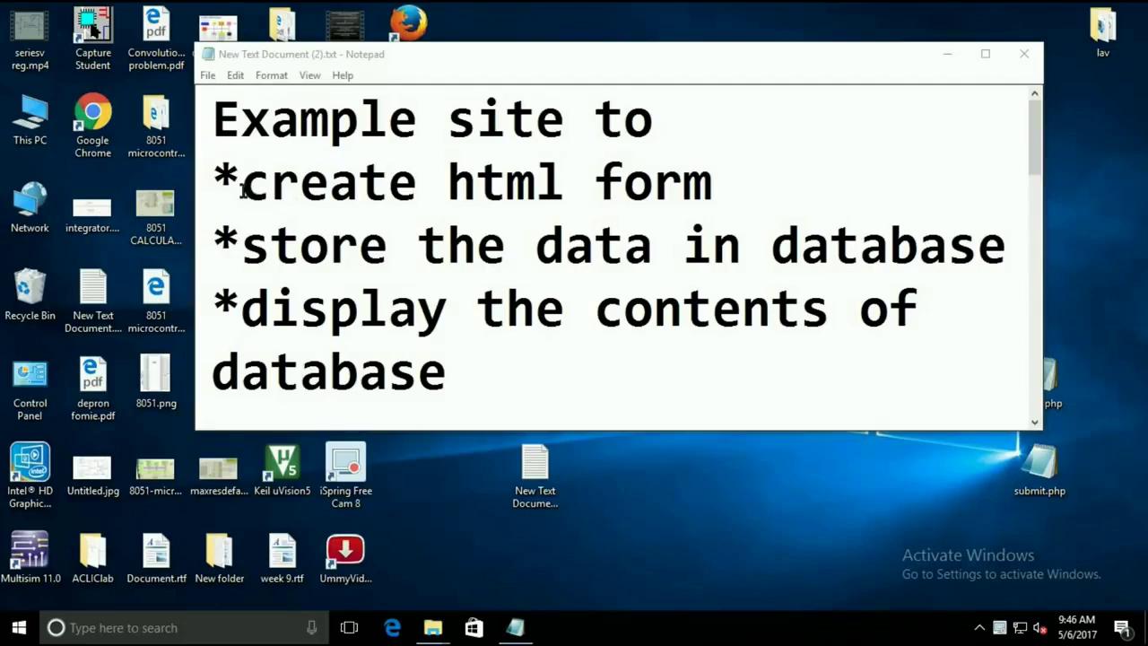
# Step: Highlight the example site's goals in the note one by one: create html form, store the data in database, display the contents of database
pyautogui.moveTo(245, 186); pyautogui.dragTo(717, 179)
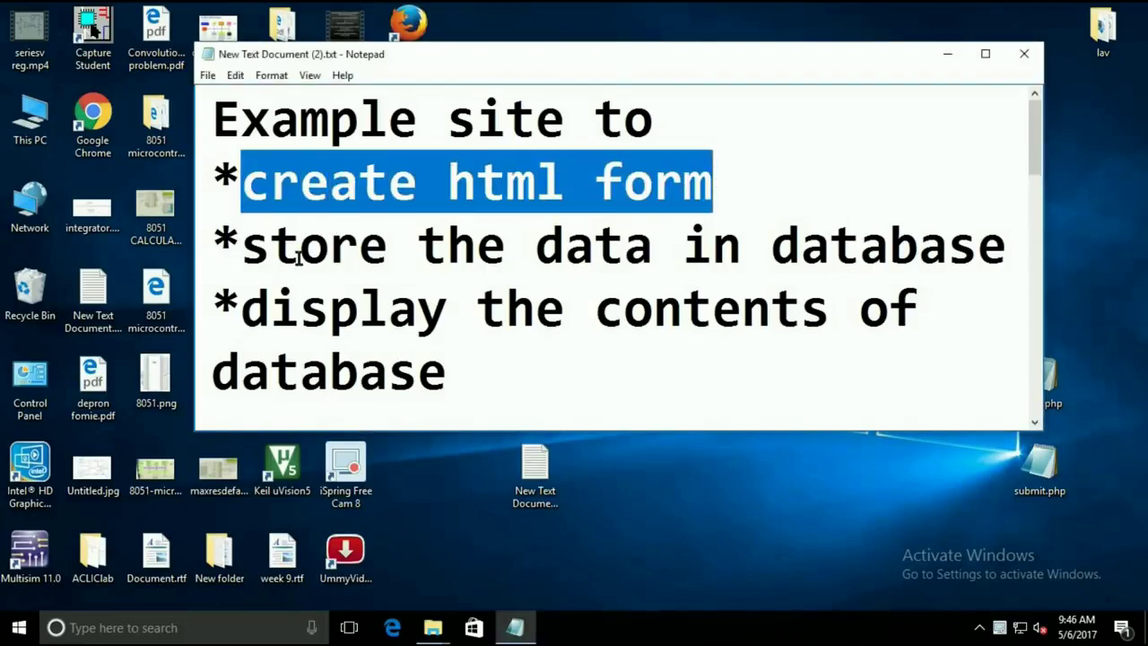
pyautogui.moveTo(254, 255); pyautogui.dragTo(1008, 254)
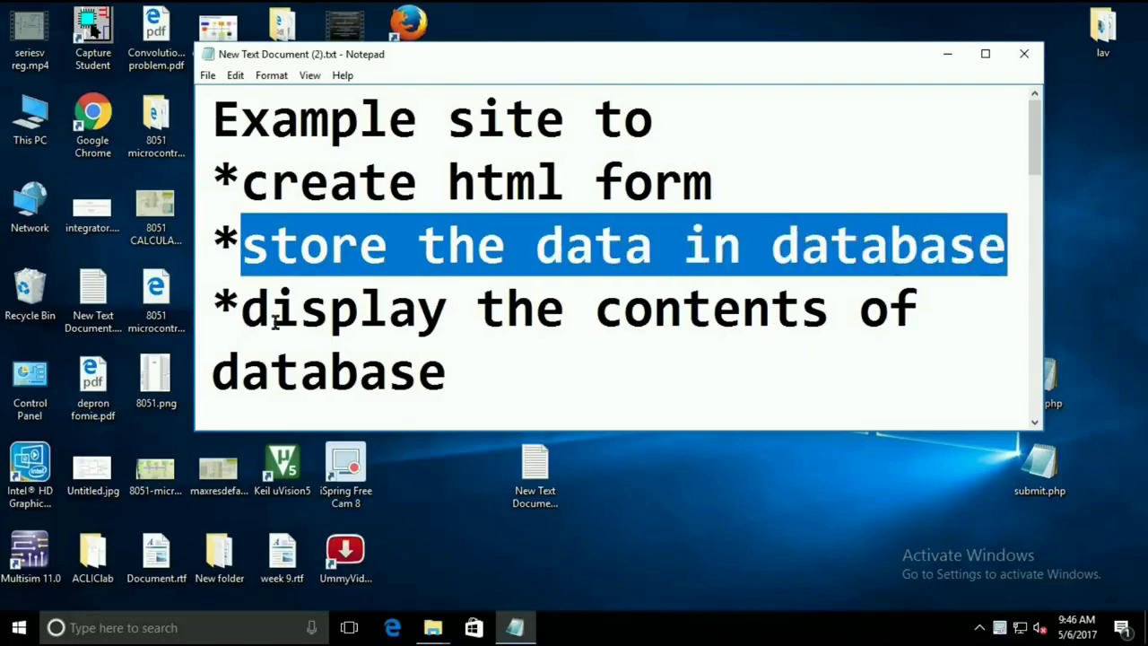
pyautogui.moveTo(242, 315); pyautogui.dragTo(453, 368)
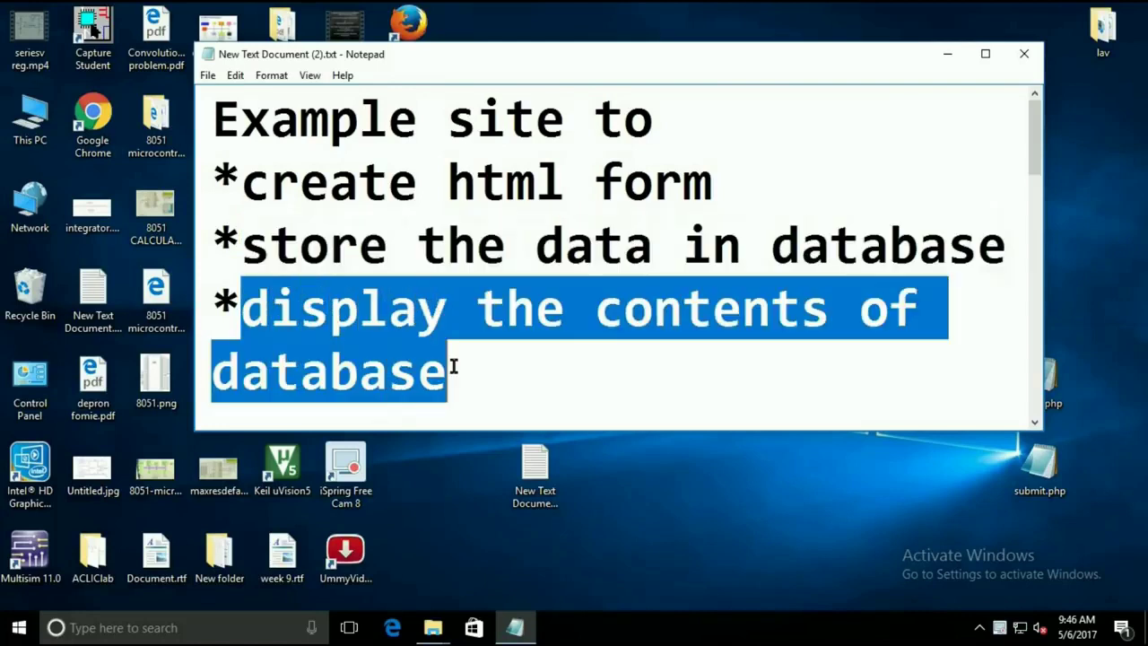
pyautogui.click(949, 58)
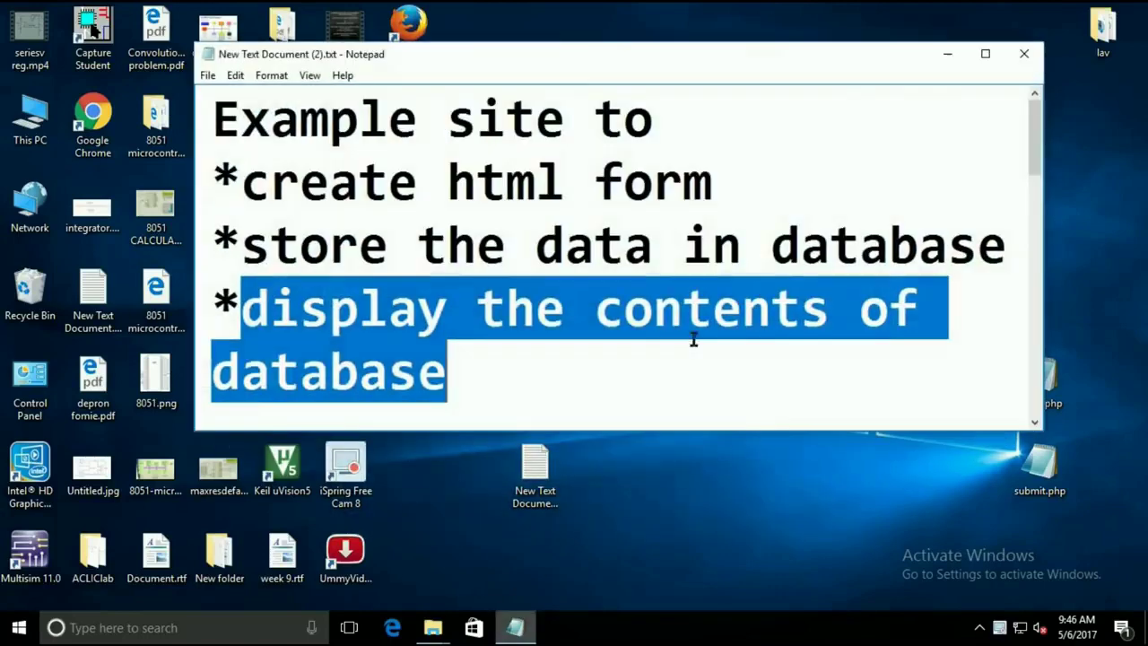
pyautogui.click(514, 627)
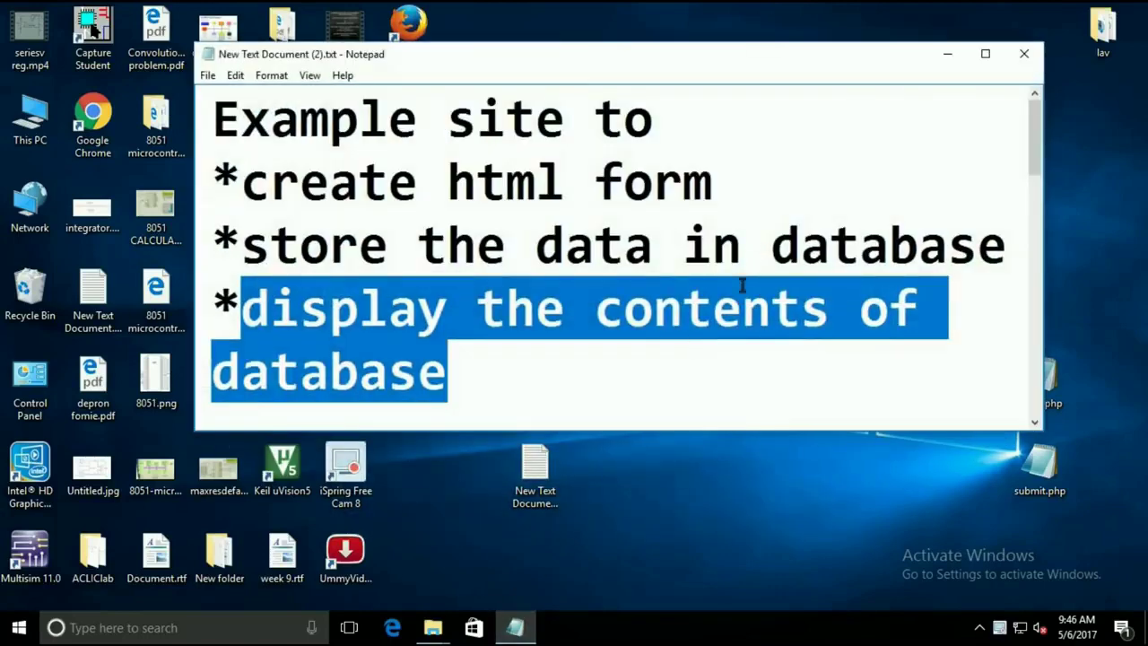
# Step: Write "Step 1: Creating table in database" below the goals in the note, with the items "1. Create Database" and "2. Create Table"
pyautogui.click(721, 365)
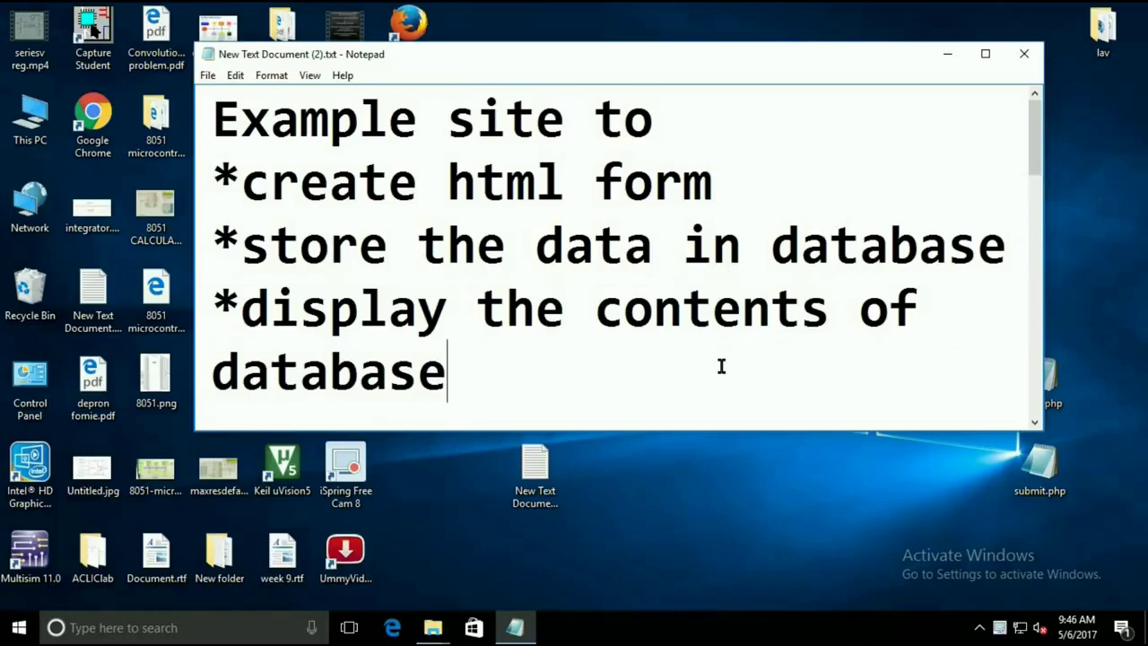
pyautogui.press('Return')
pyautogui.press('Return')
pyautogui.press('Return')
pyautogui.press('Return')
pyautogui.write('Step 1: Creating table in database 1. Create Database 2. Create Table')
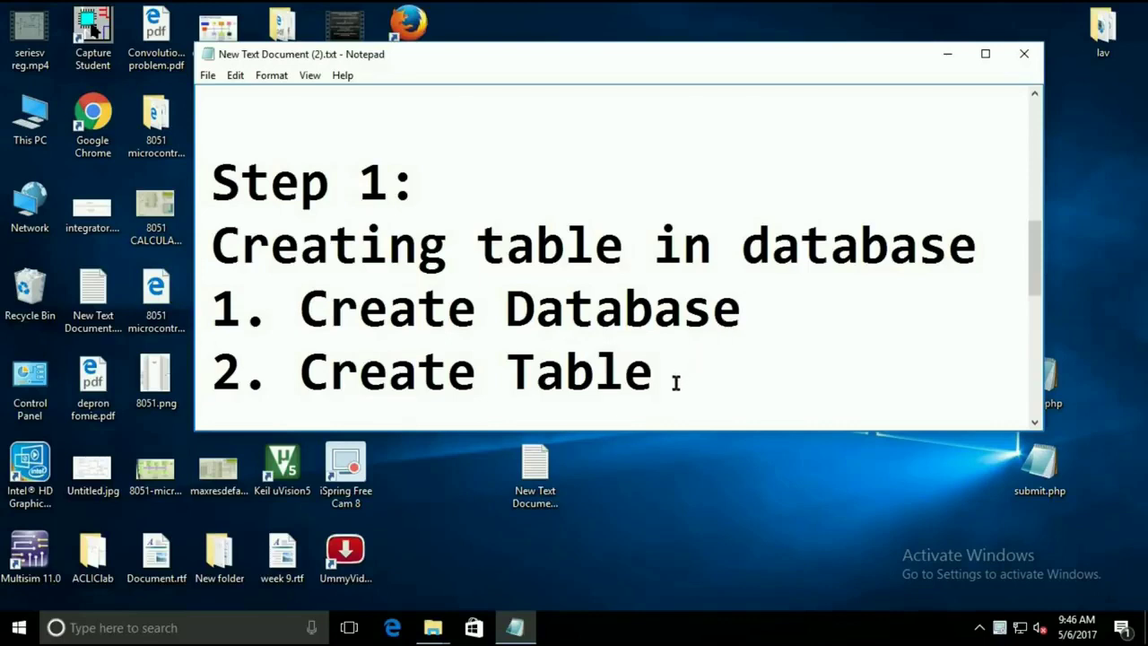
# Step: Minimize the note, launch Google Chrome in a maximized window and load localhost
pyautogui.click(949, 54)
pyautogui.doubleClick(106, 139)
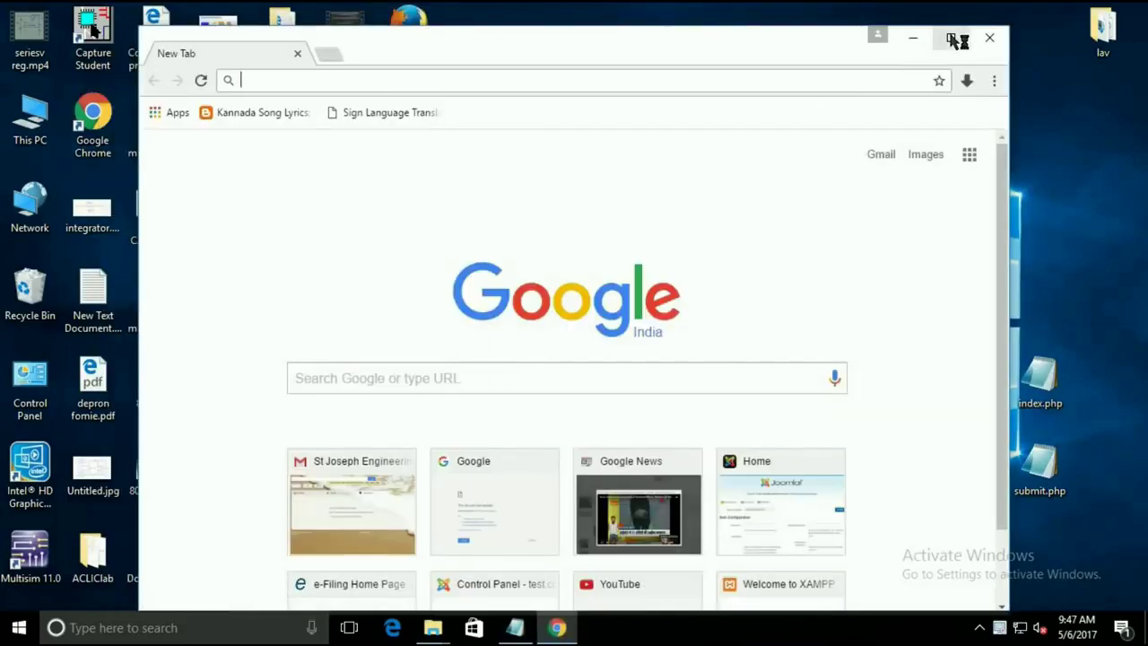
pyautogui.click(950, 37)
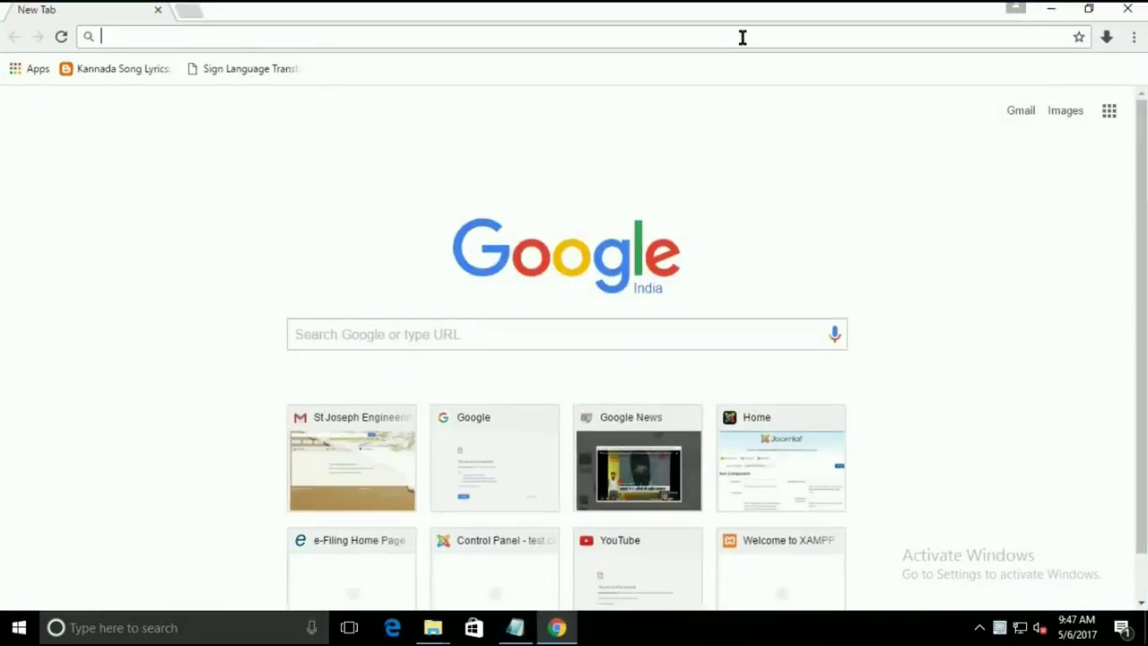
pyautogui.click(743, 37)
pyautogui.write('localhost')
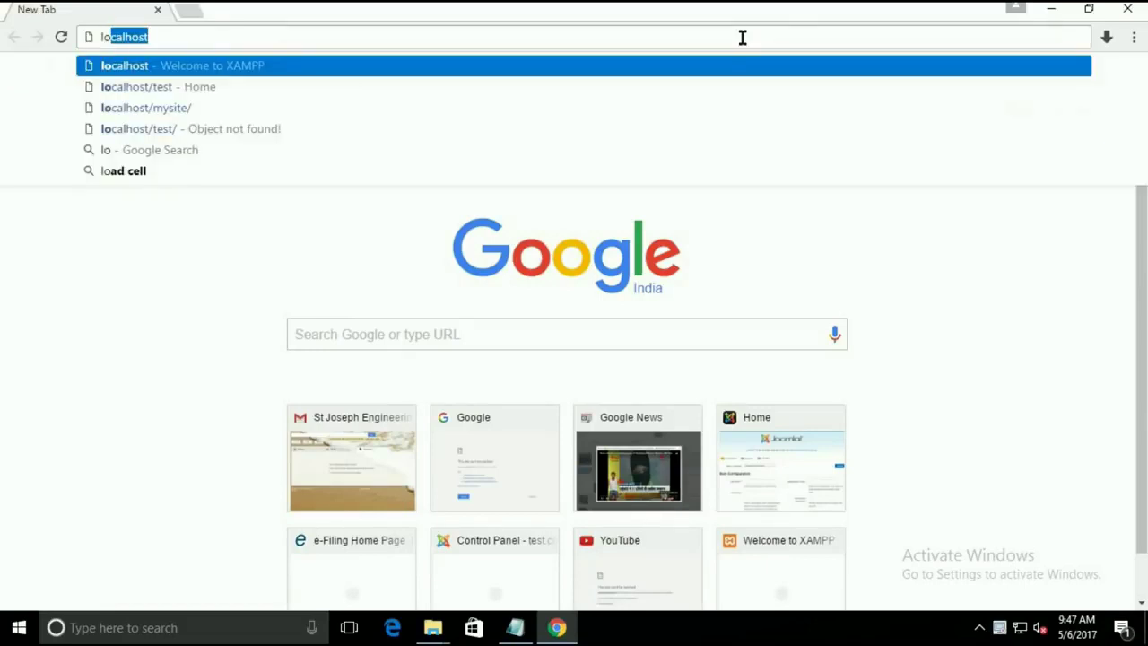
pyautogui.press('Return')
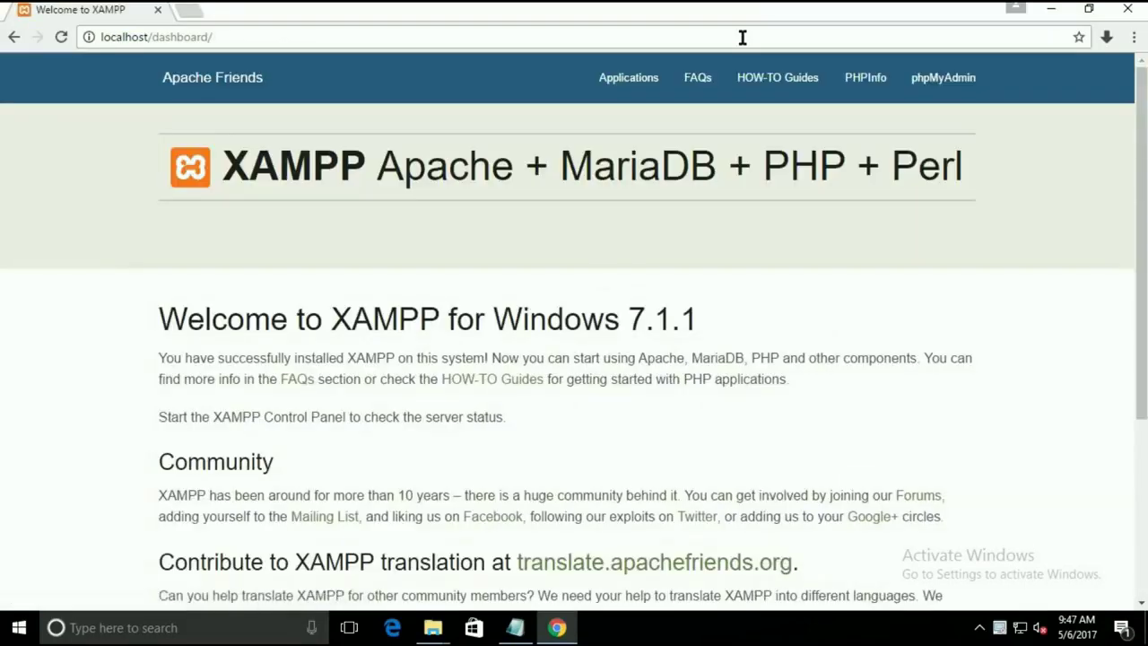
# Step: Open phpMyAdmin from the XAMPP dashboard and create a database named db1
pyautogui.click(924, 81)
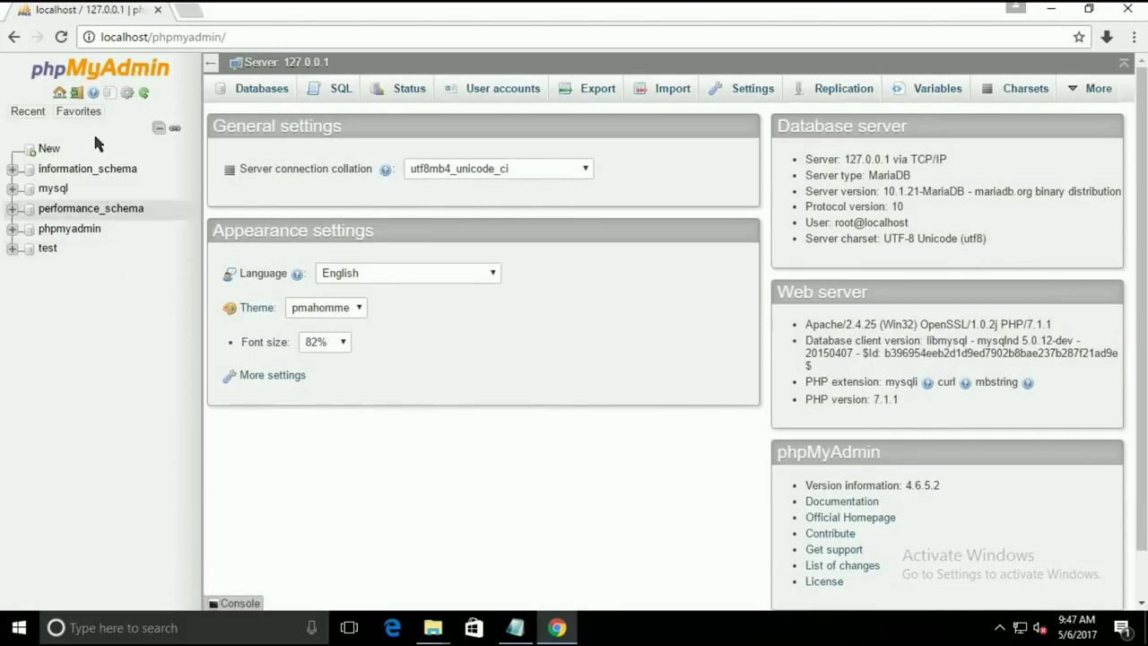
pyautogui.click(258, 90)
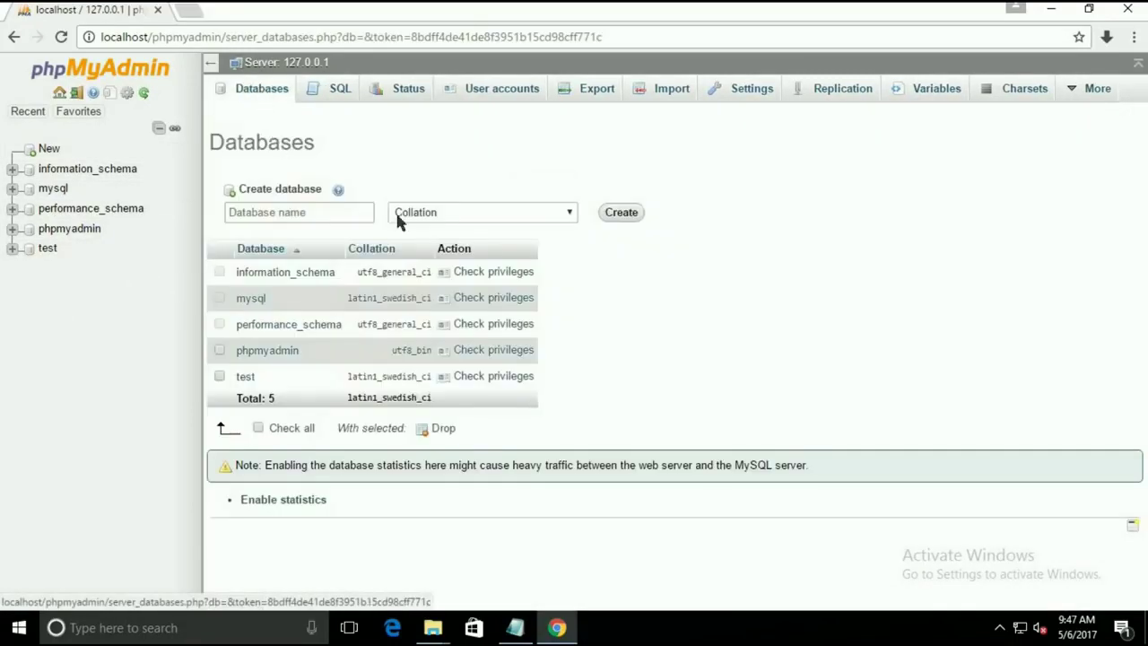
pyautogui.click(302, 215)
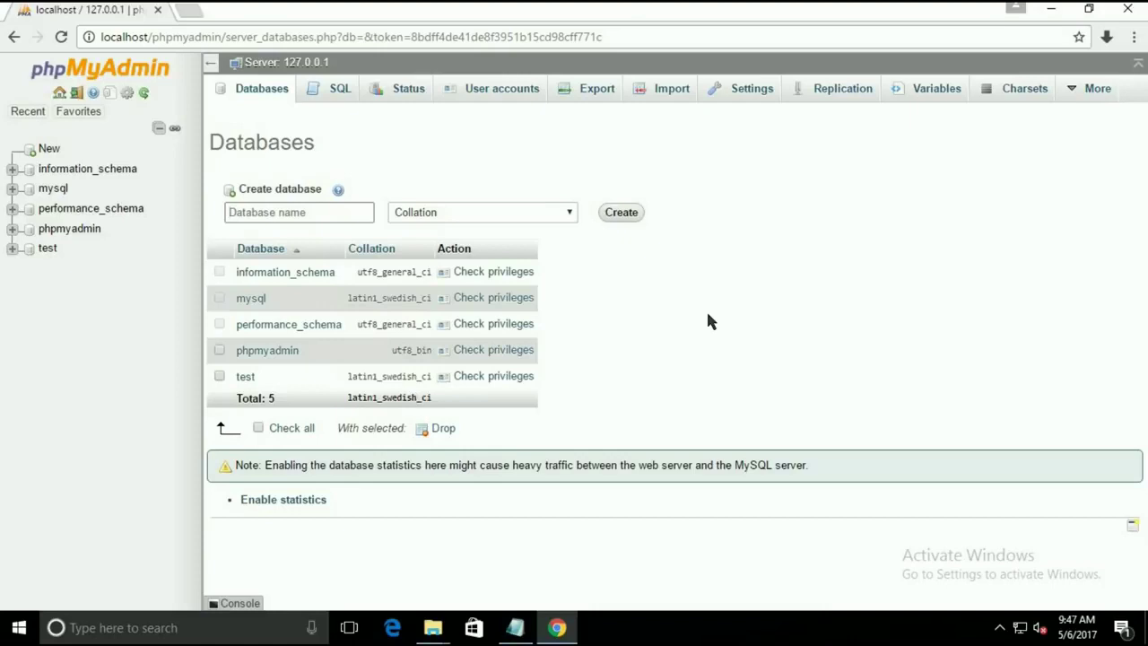
pyautogui.write('db1')
pyautogui.click(635, 217)
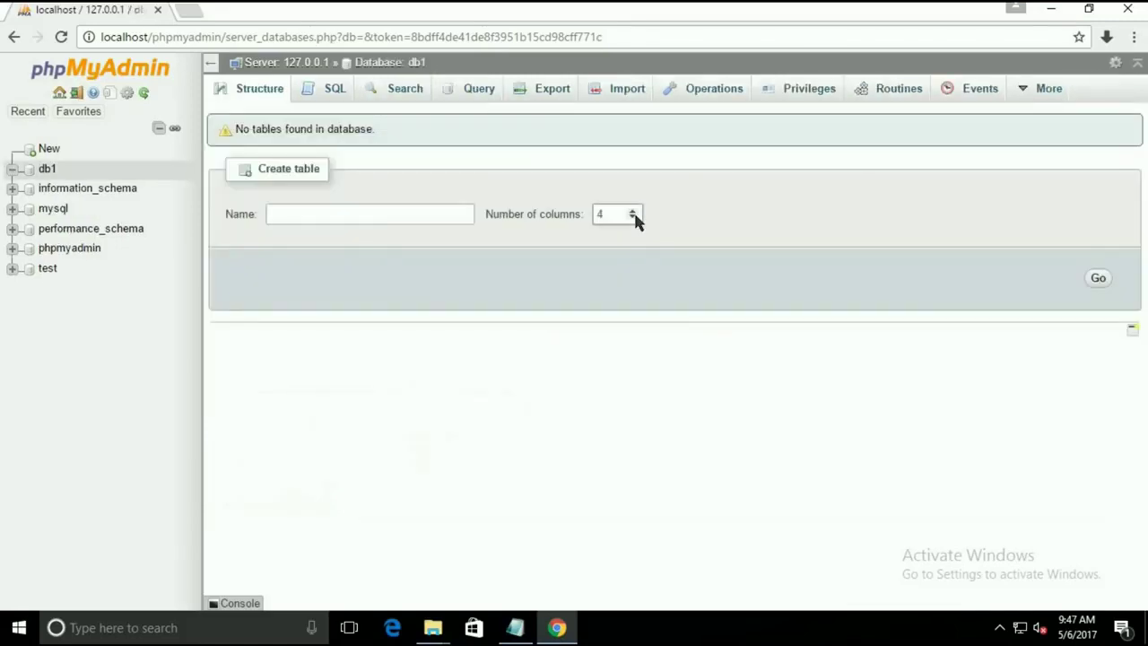
# Step: Create a table named user with 3 columns in the db1 database
pyautogui.click(360, 220)
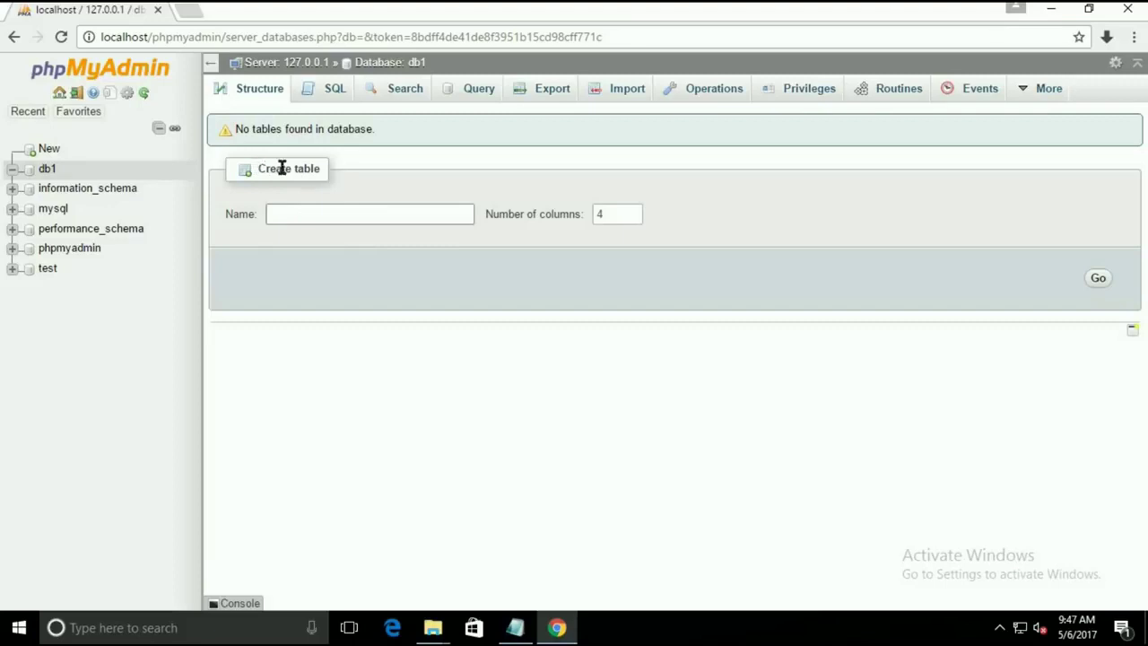
pyautogui.click(318, 220)
pyautogui.write('user')
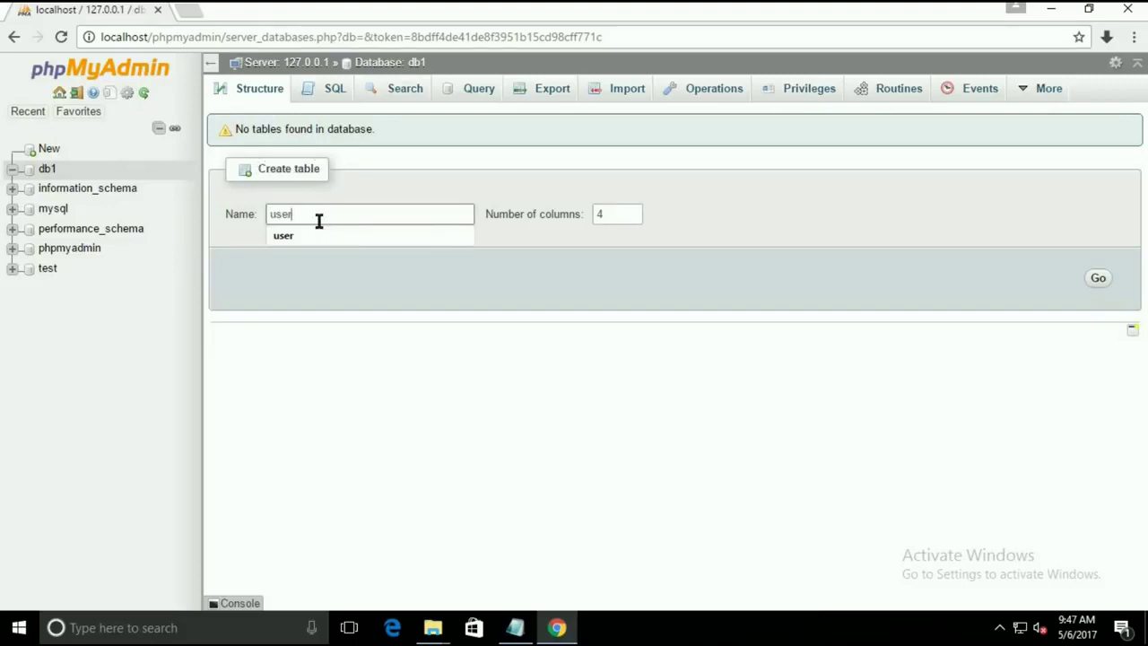
pyautogui.click(320, 236)
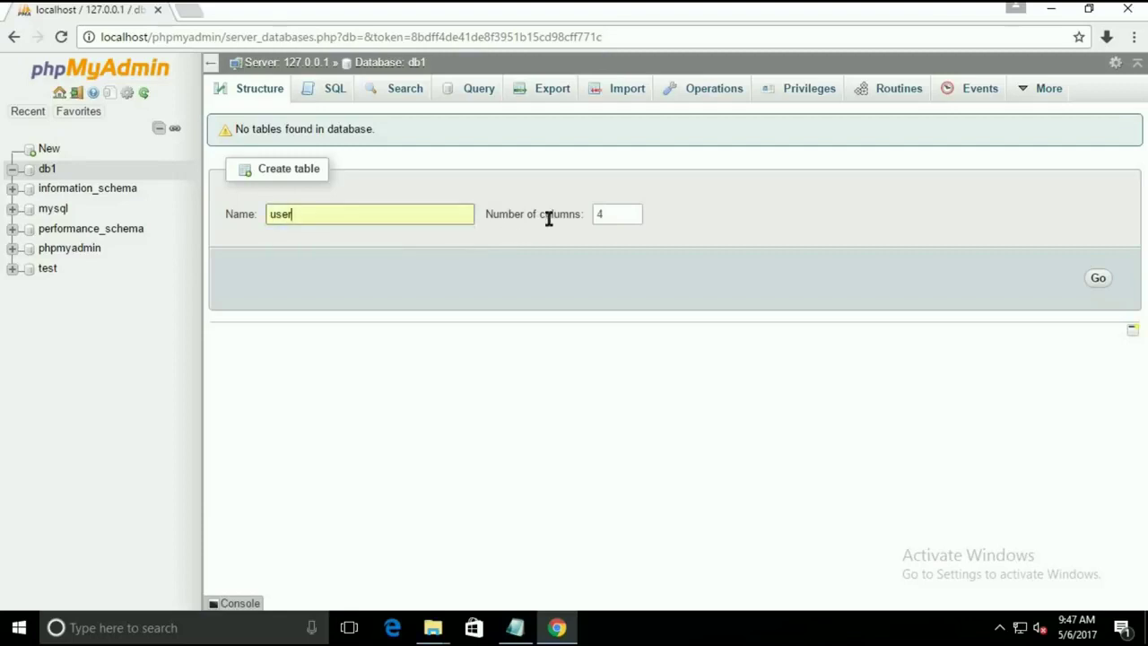
pyautogui.click(632, 218)
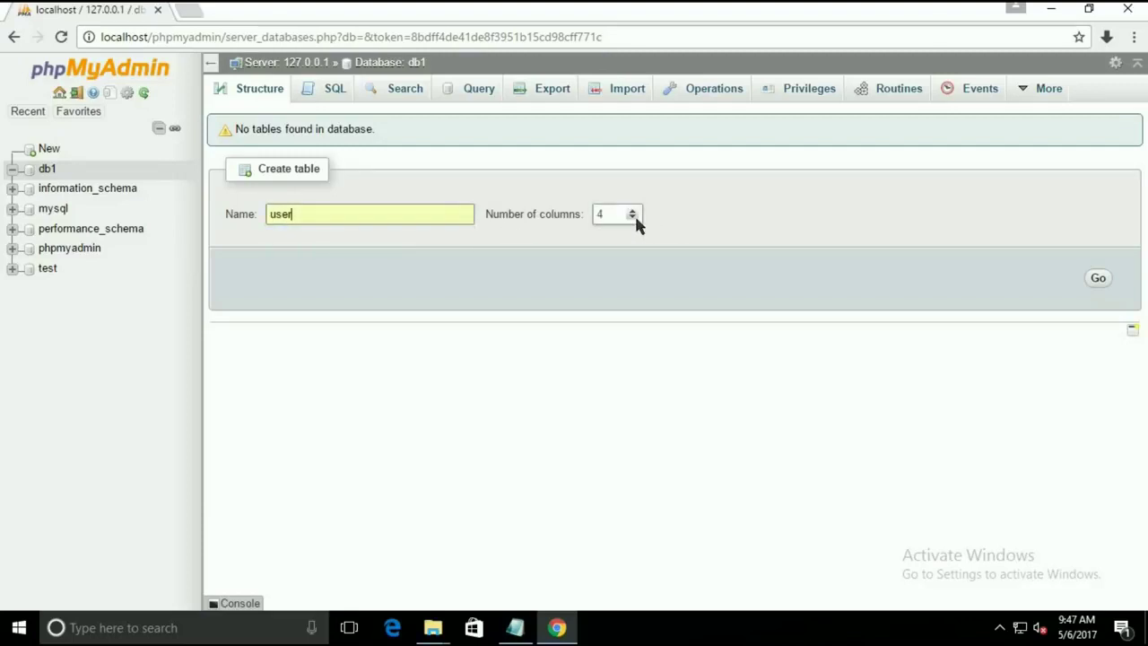
pyautogui.click(1098, 280)
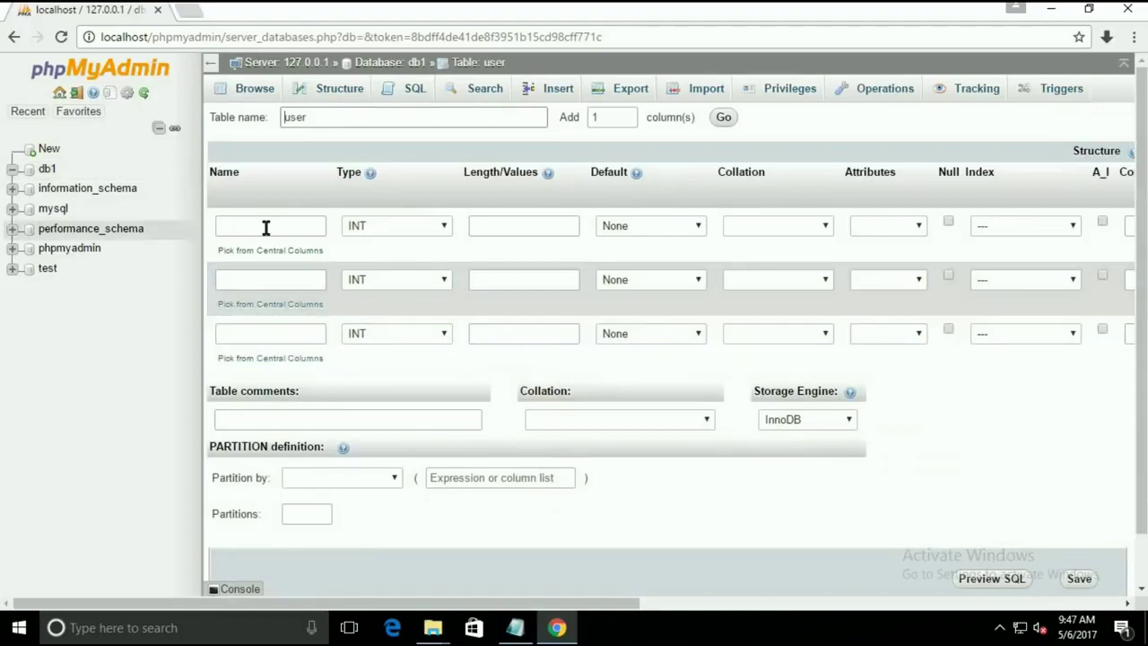
# Step: Define the first column as id, type INT, length 10, with auto-increment and a PRIMARY index on it
pyautogui.click(265, 228)
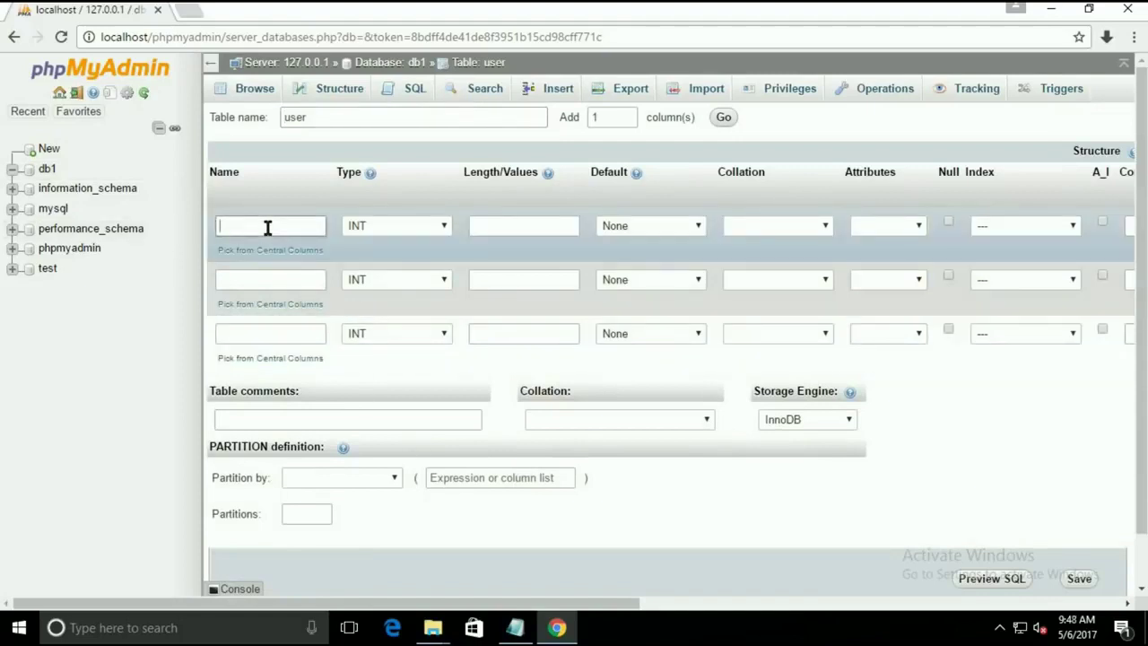
pyautogui.write('id')
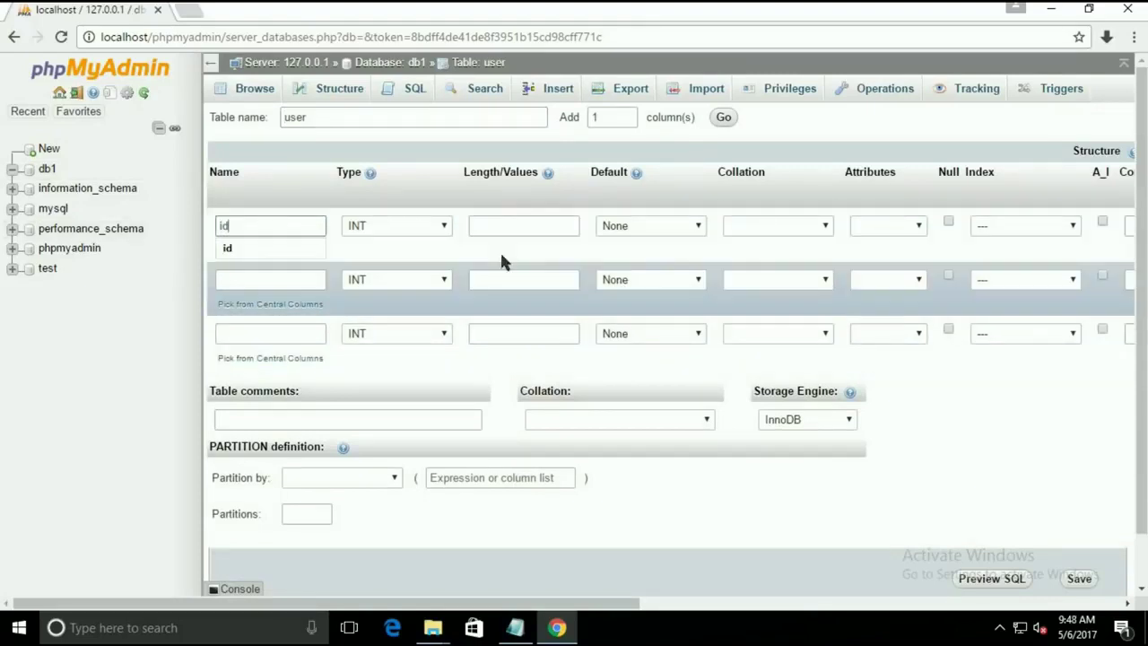
pyautogui.click(366, 244)
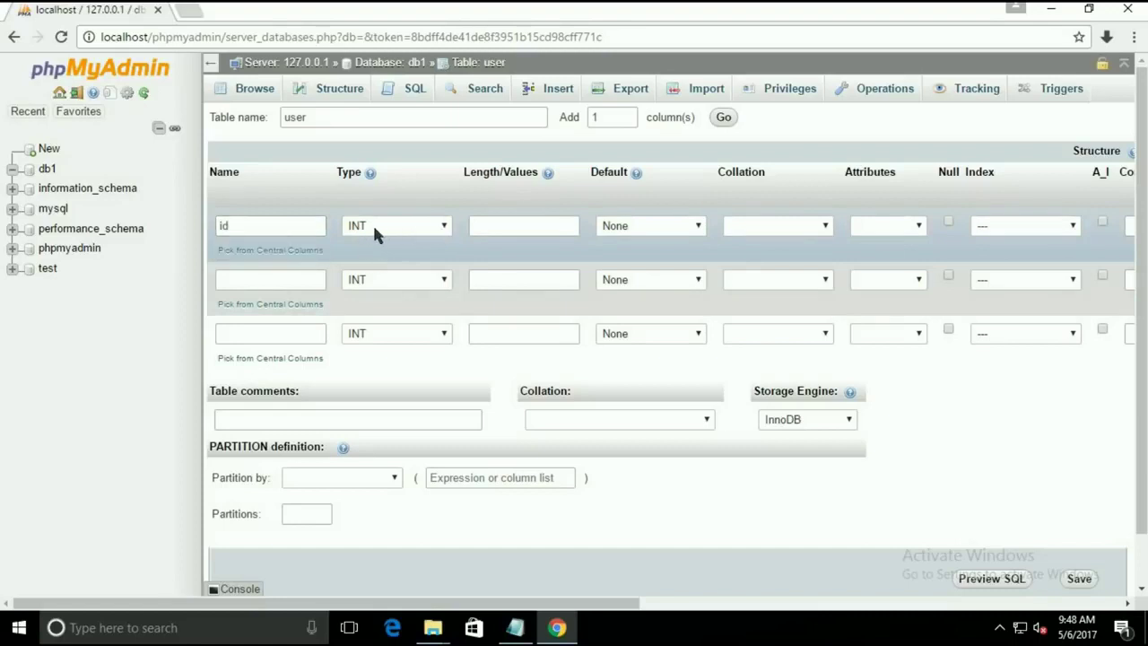
pyautogui.click(515, 224)
pyautogui.write('10')
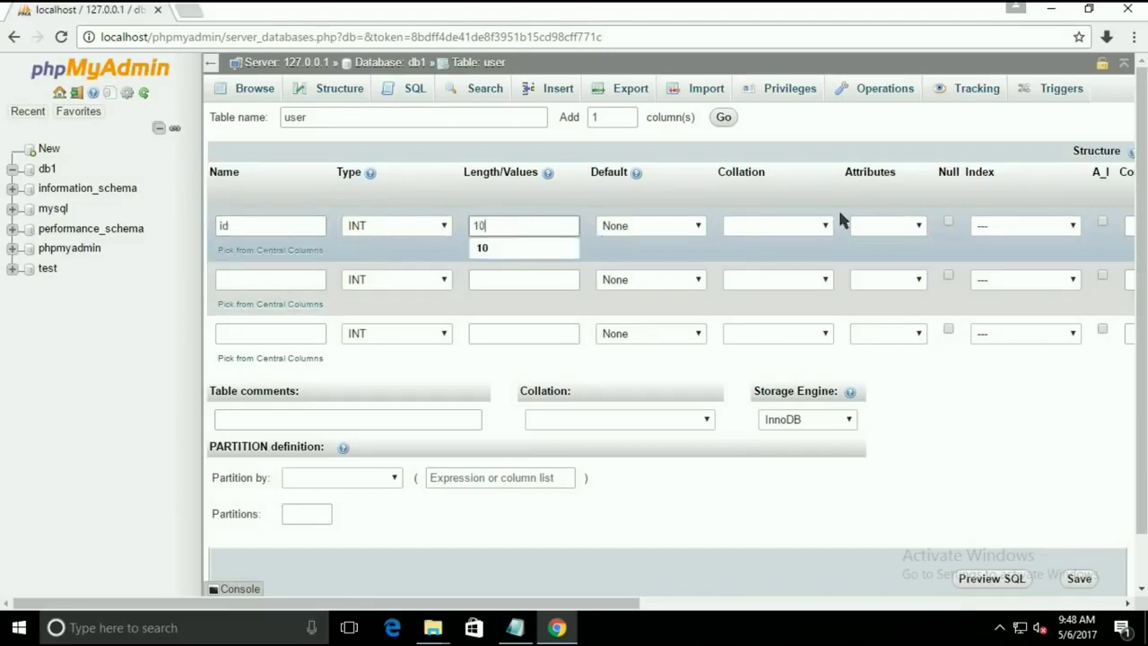
pyautogui.click(1102, 222)
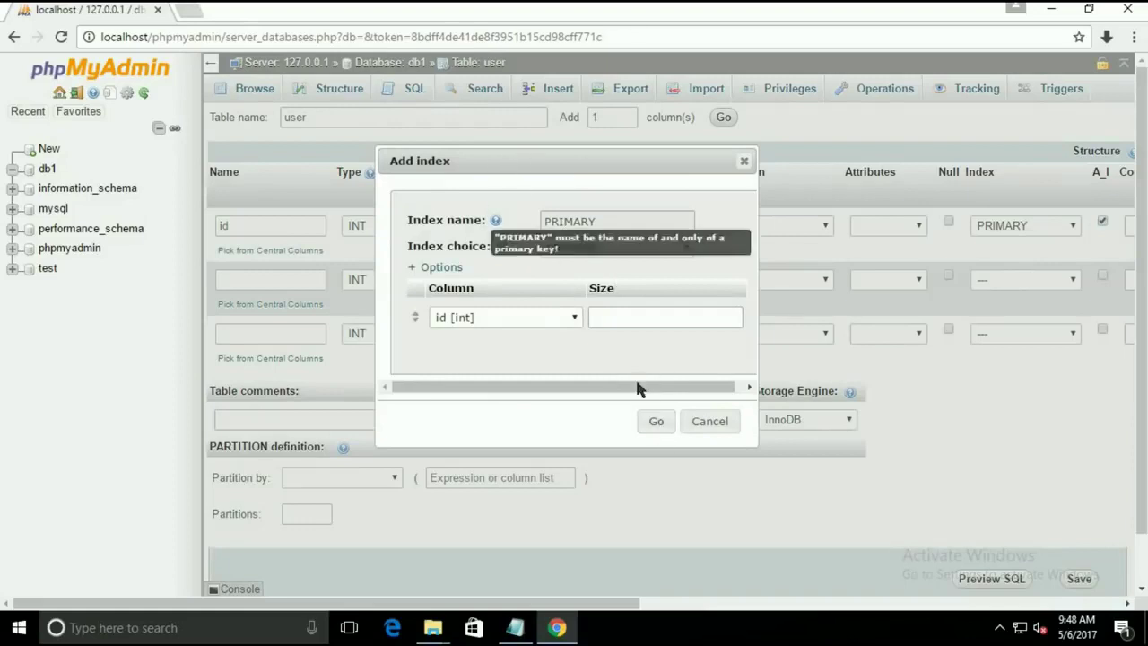
pyautogui.click(655, 421)
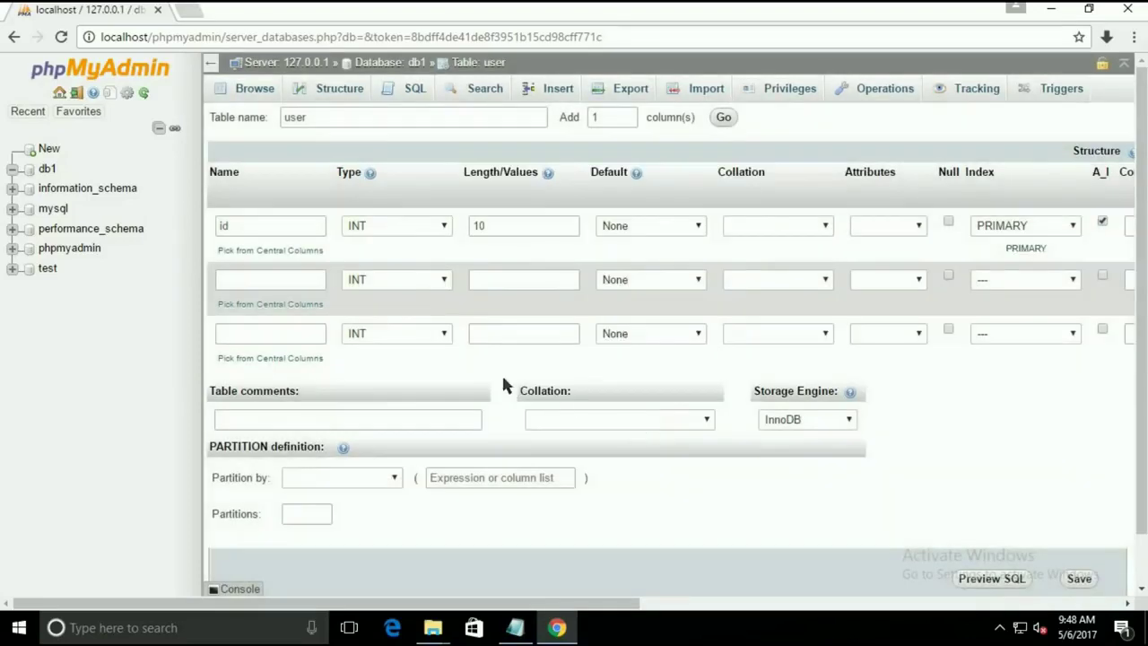
# Step: Define the other two columns as fname and lname, both of type TEXT with length 30
pyautogui.click(258, 279)
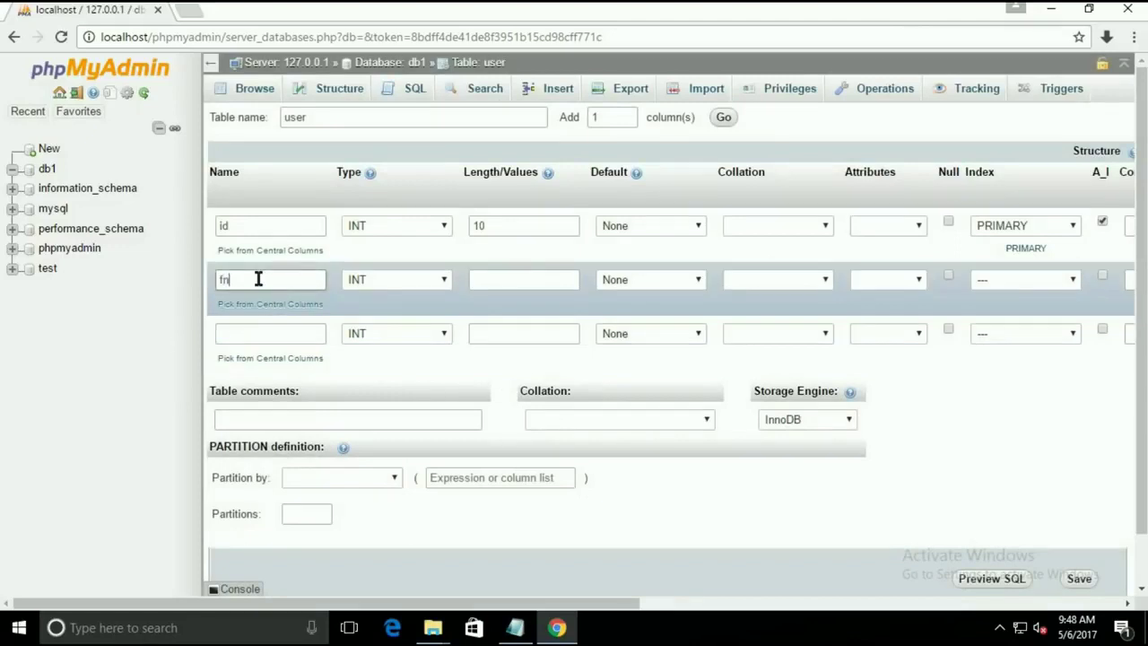
pyautogui.click(264, 333)
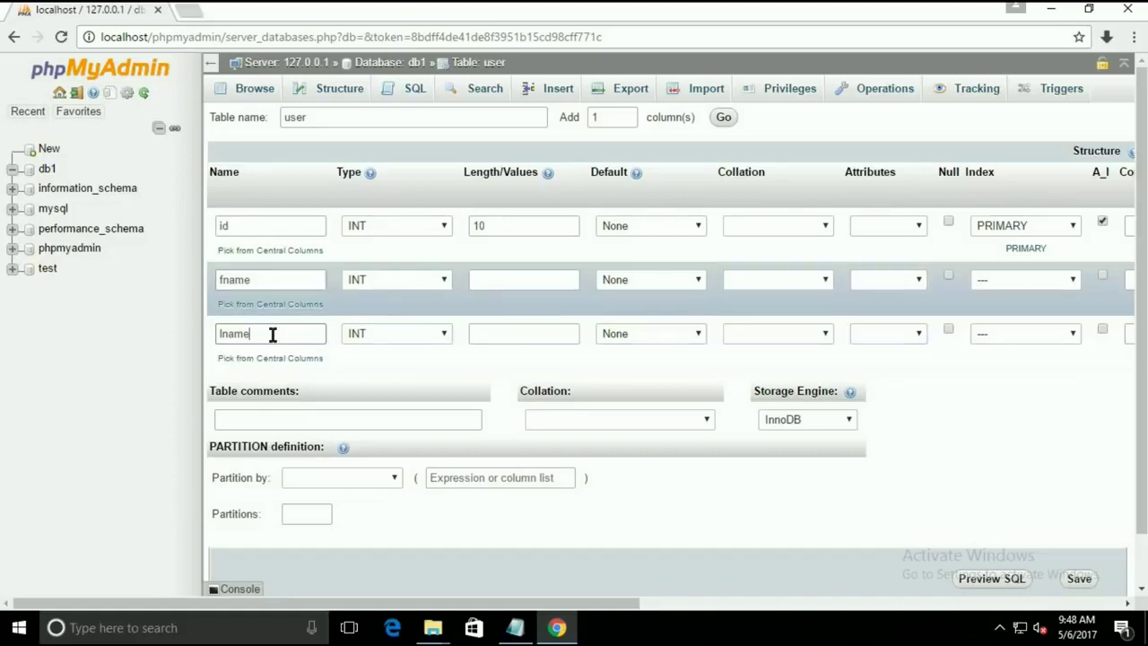
pyautogui.click(480, 280)
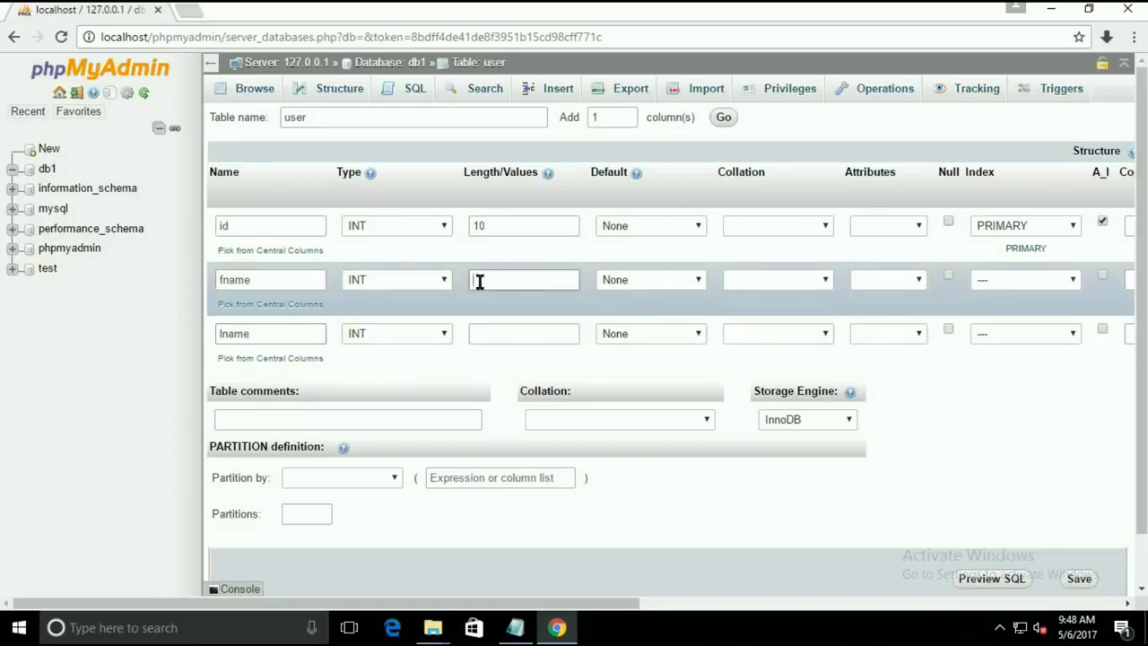
pyautogui.click(383, 278)
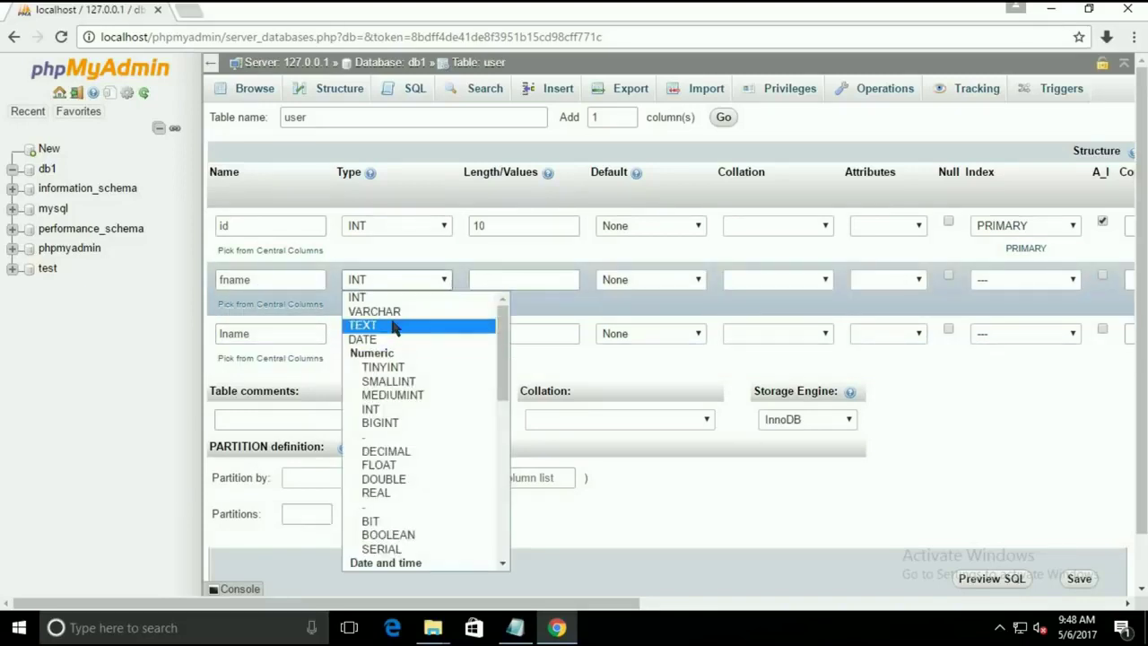
pyautogui.click(392, 324)
pyautogui.click(406, 332)
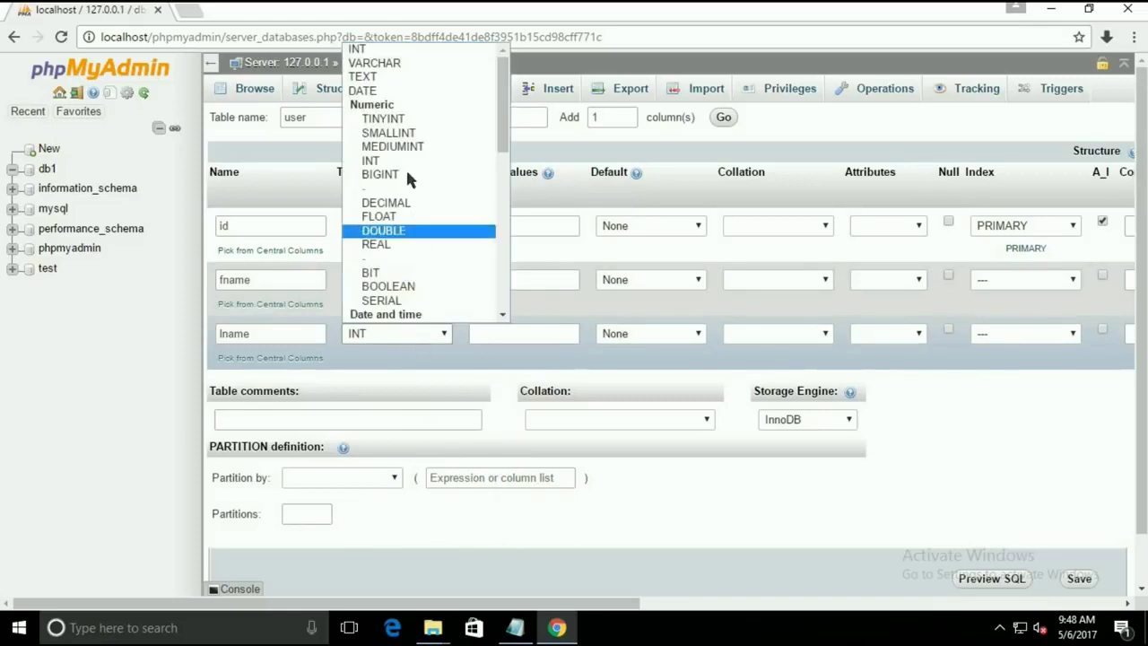
pyautogui.click(395, 78)
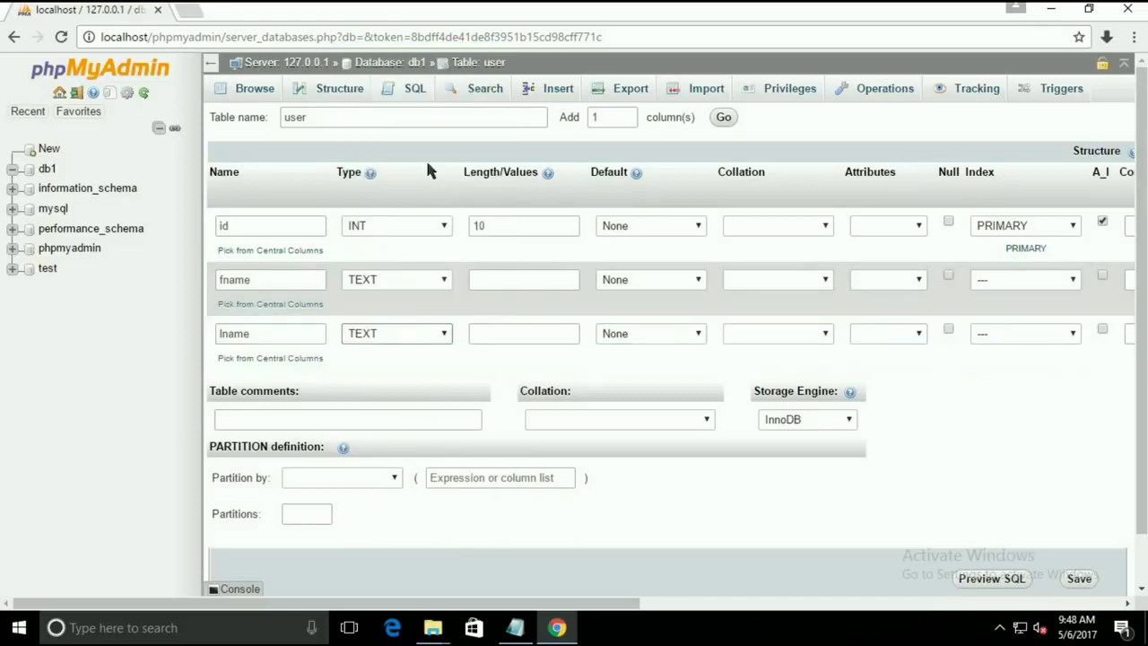
pyautogui.click(479, 279)
pyautogui.write('30')
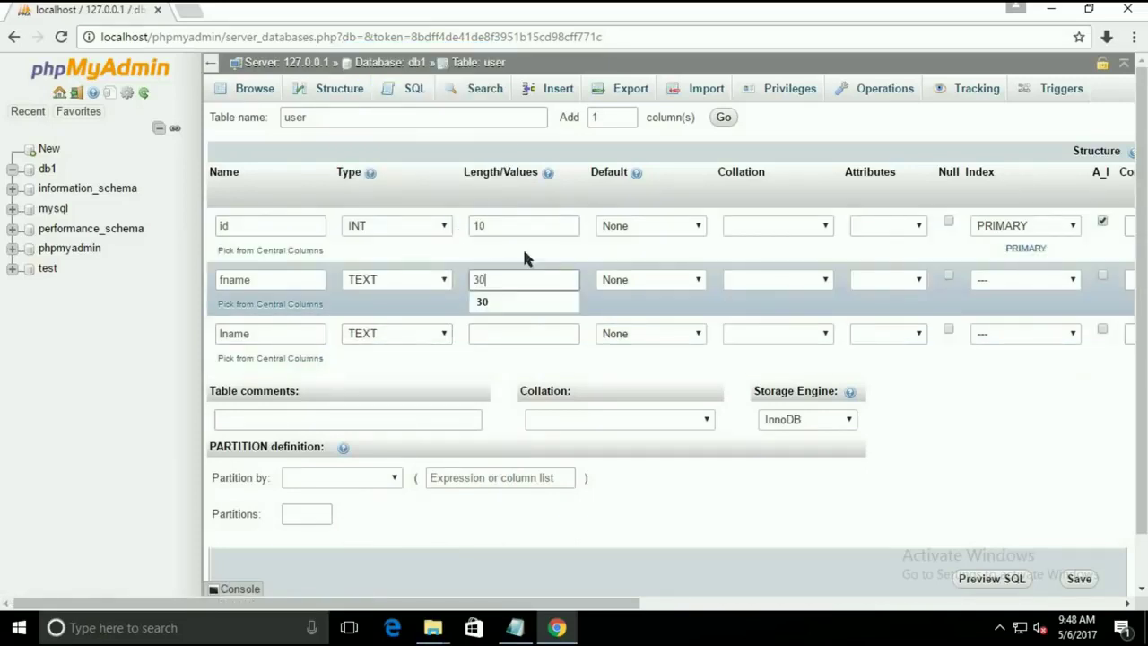
pyautogui.click(524, 334)
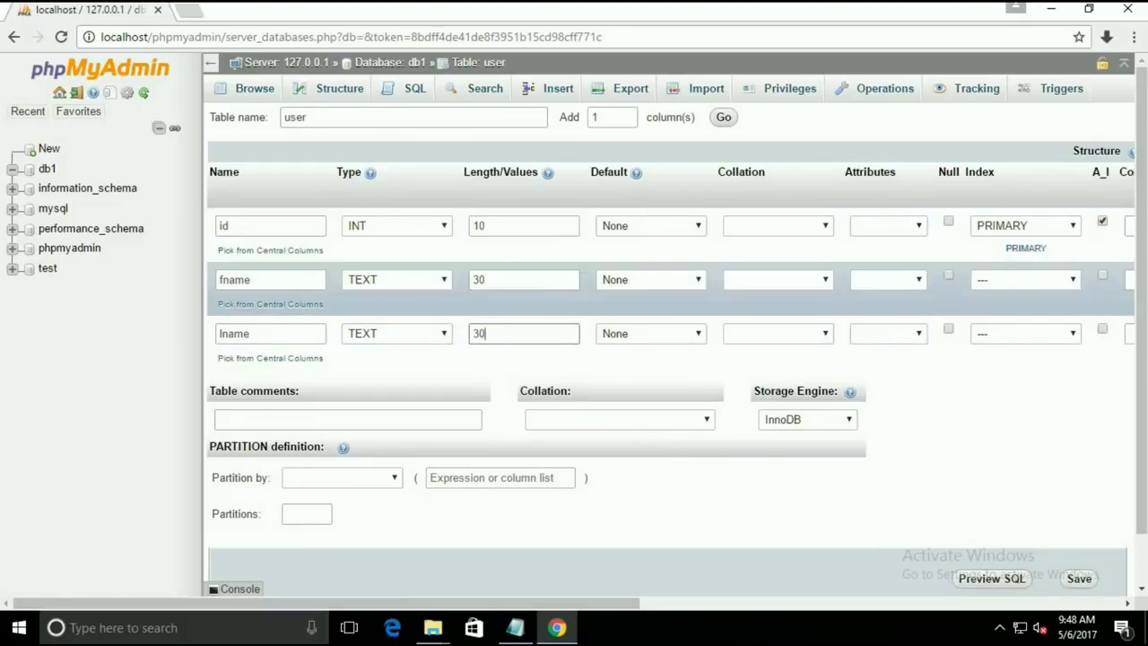
# Step: Save the user table and browse its contents
pyautogui.scroll(-1, 498, 449)
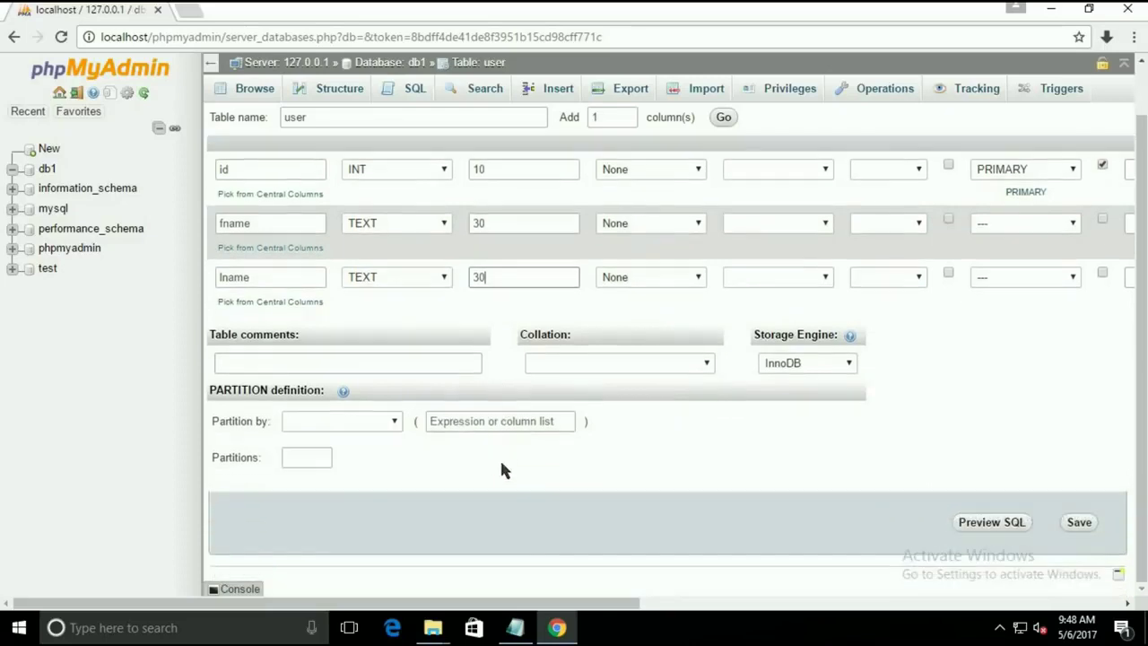
pyautogui.click(1079, 524)
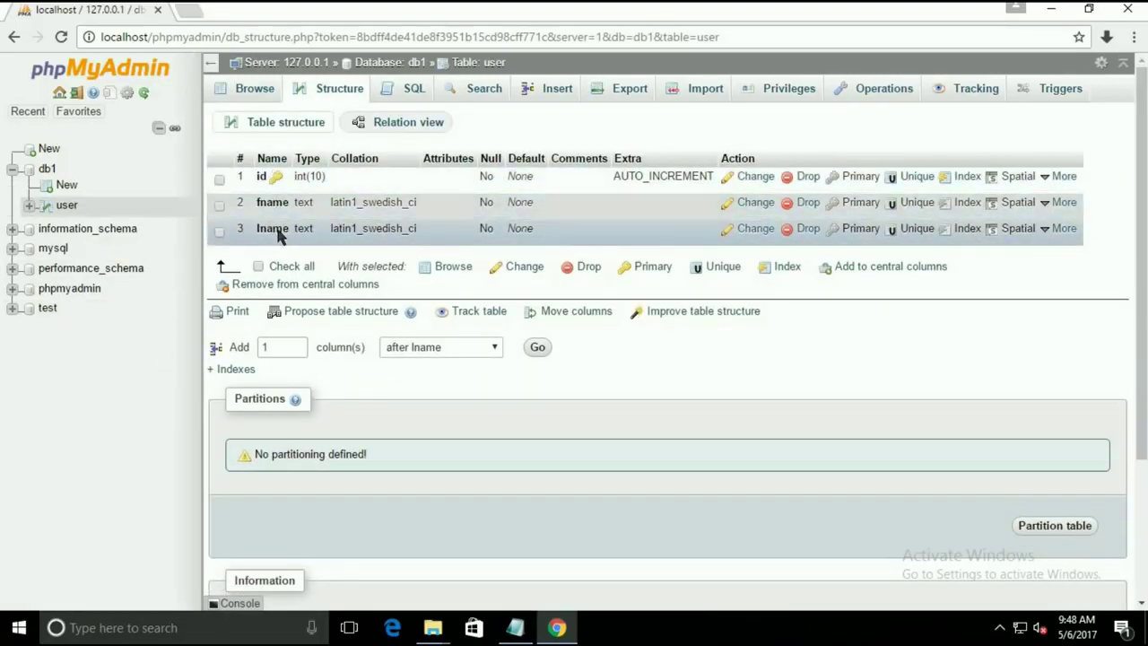
pyautogui.click(250, 90)
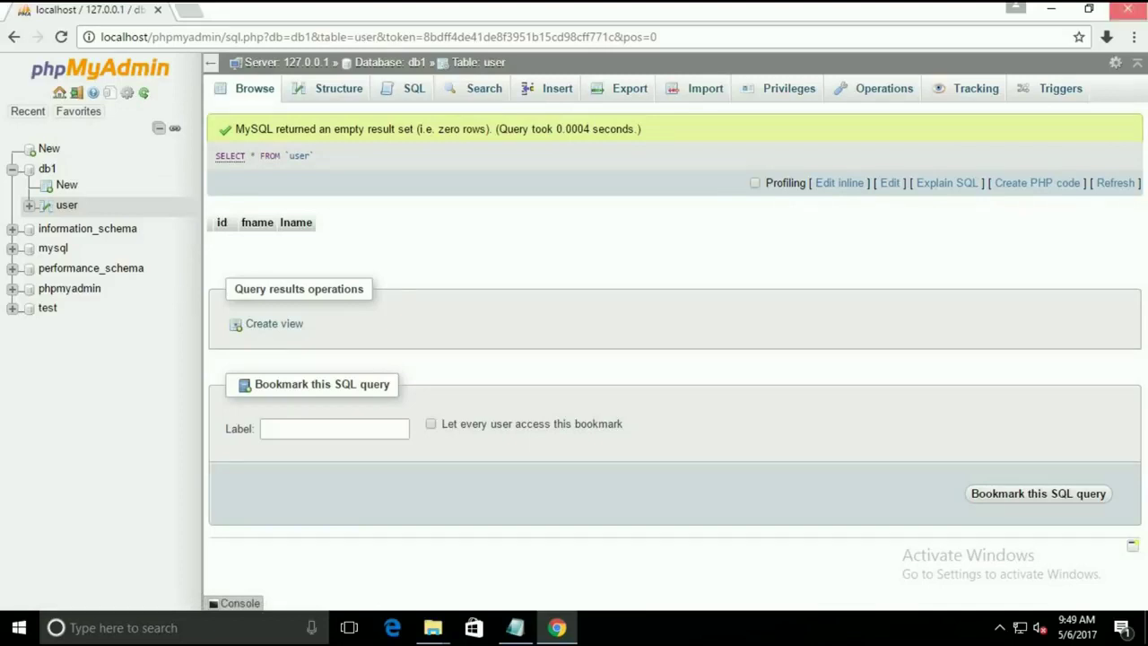
# Step: Close the browser and show the Step2 section of the Notepad note, leaving the note minimized
pyautogui.click(1127, 9)
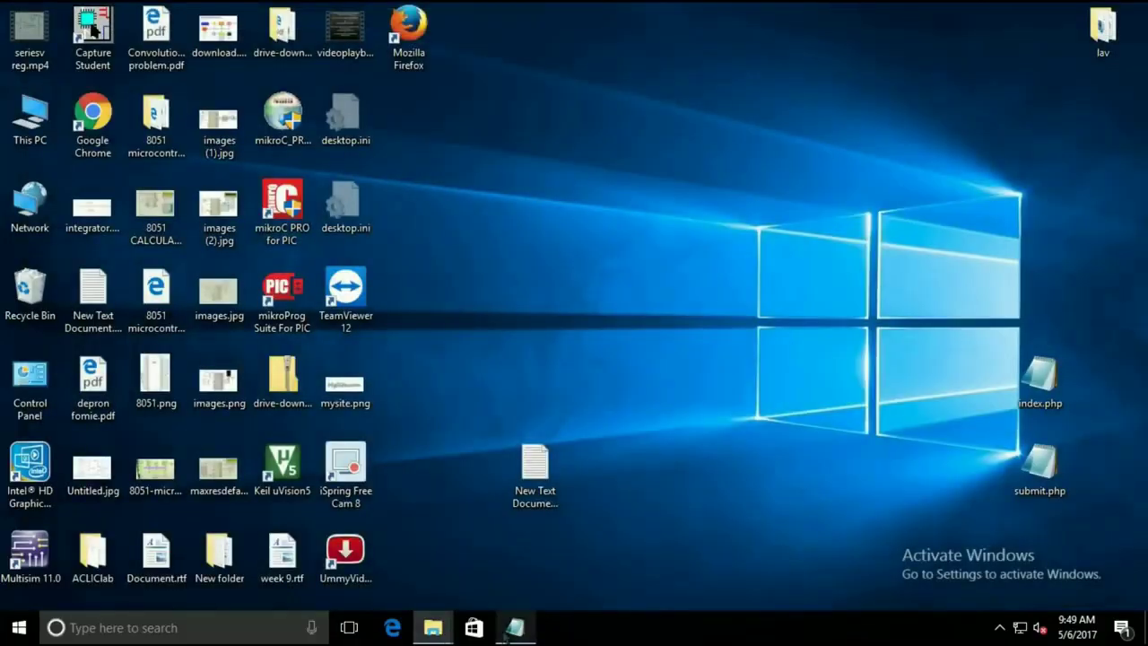
pyautogui.click(513, 628)
pyautogui.press('Down')
pyautogui.press('Down')
pyautogui.press('Down')
pyautogui.press('Down')
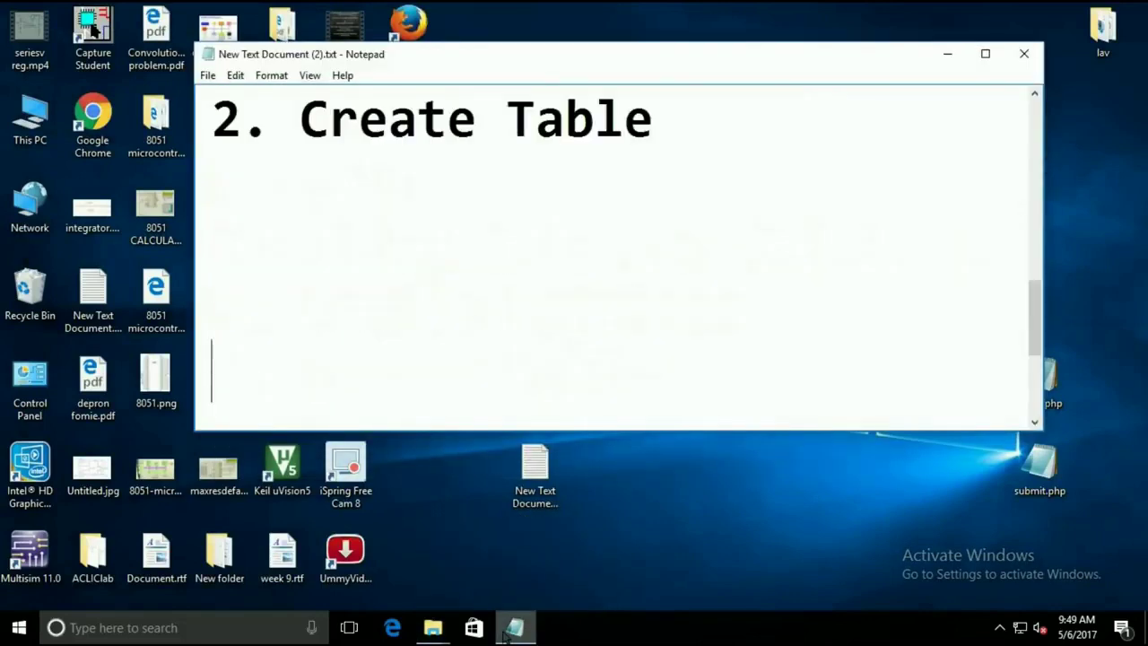
pyautogui.scroll(-1, 569, 371)
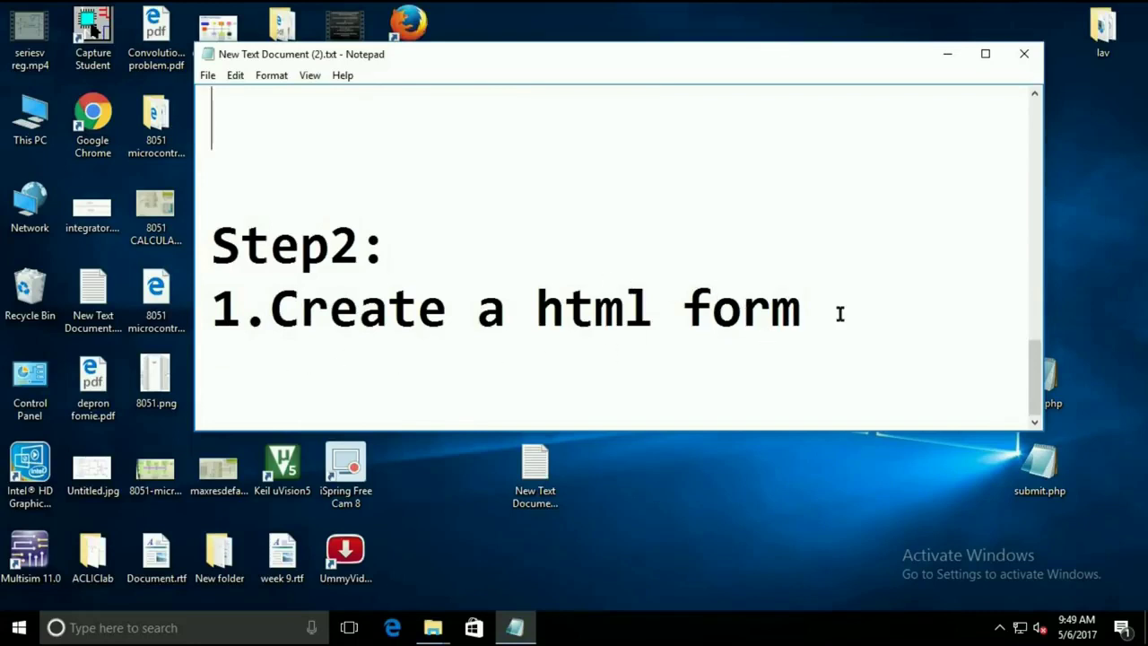
pyautogui.click(940, 63)
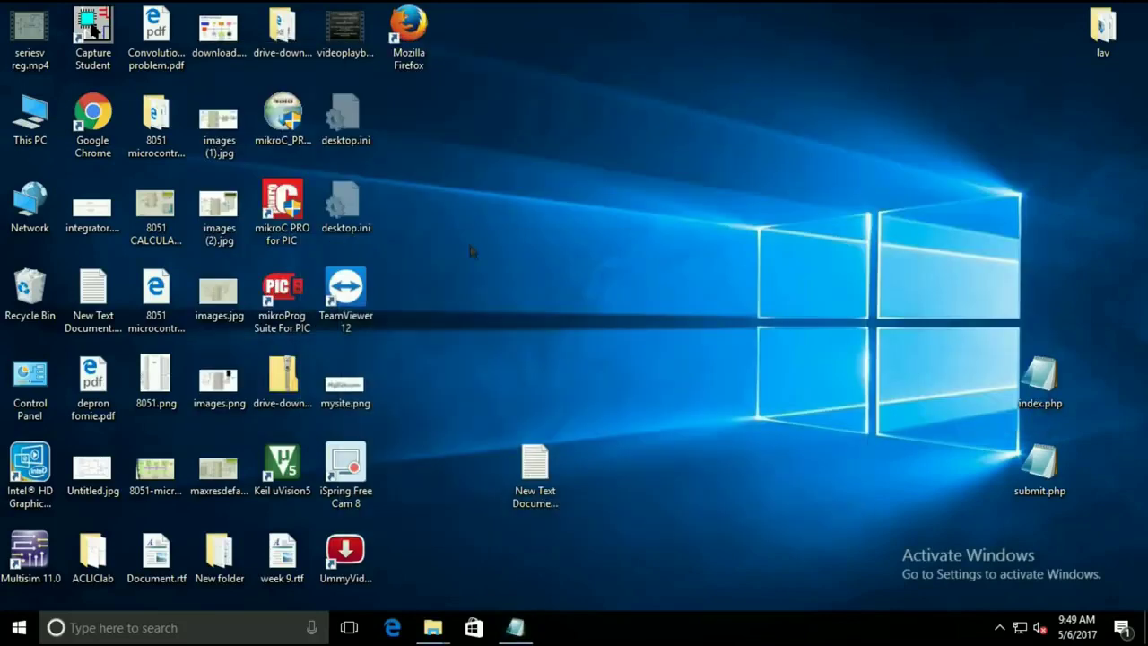
# Step: Open the test folder inside xampp\htdocs on Local Disk (D:) in File Explorer
pyautogui.doubleClick(56, 136)
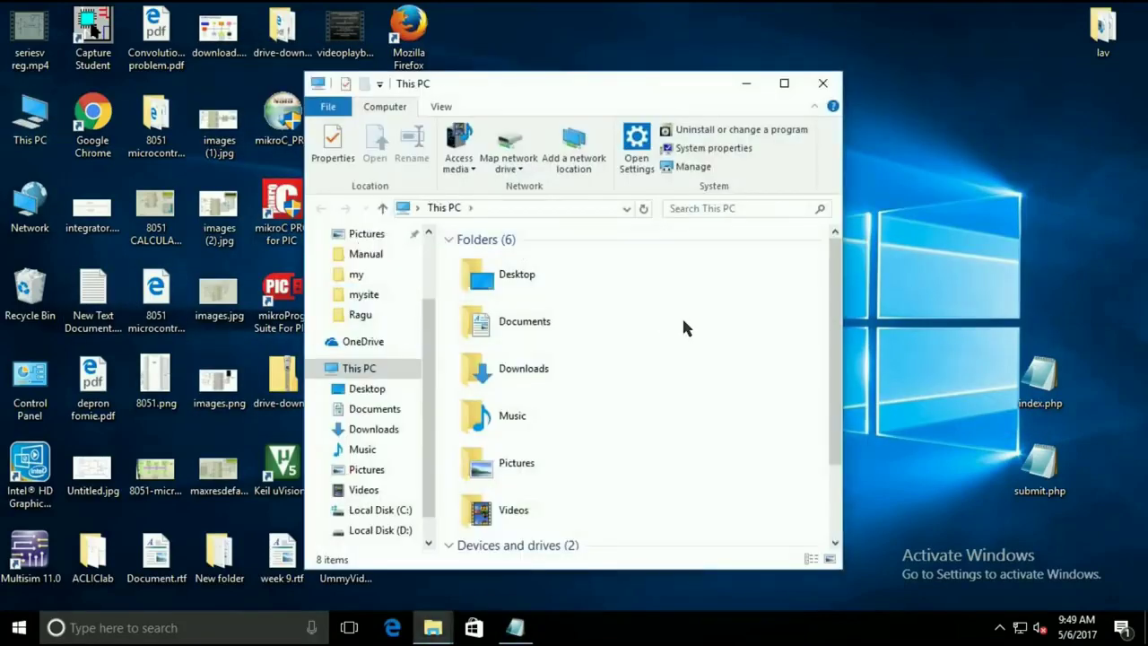
pyautogui.scroll(-3, 685, 325)
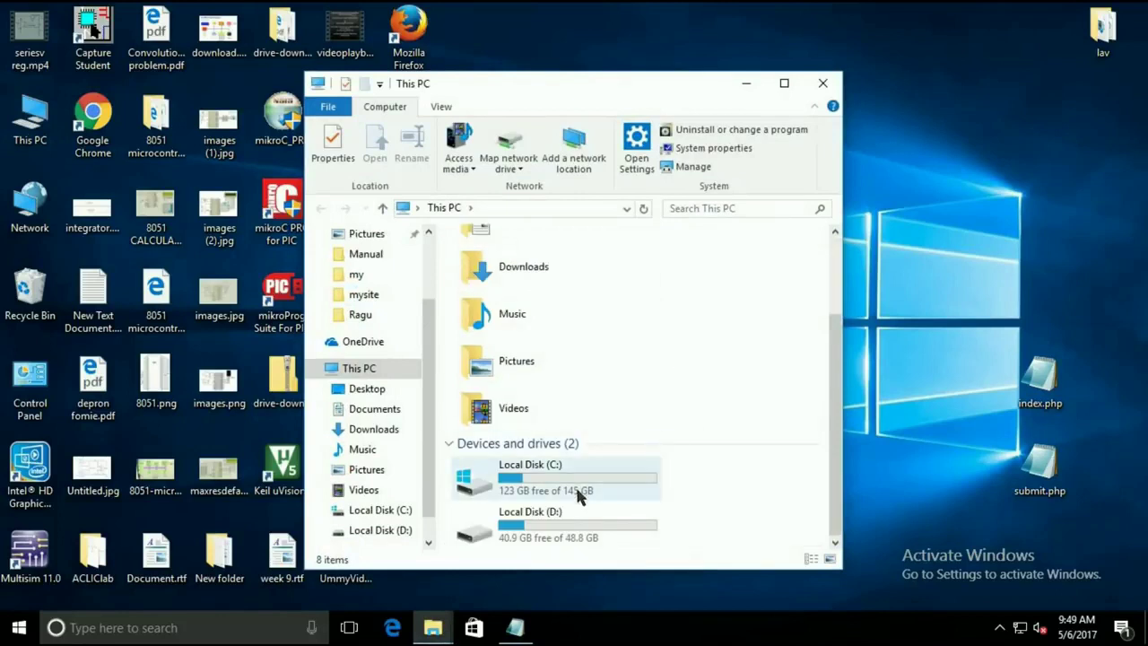
pyautogui.doubleClick(577, 510)
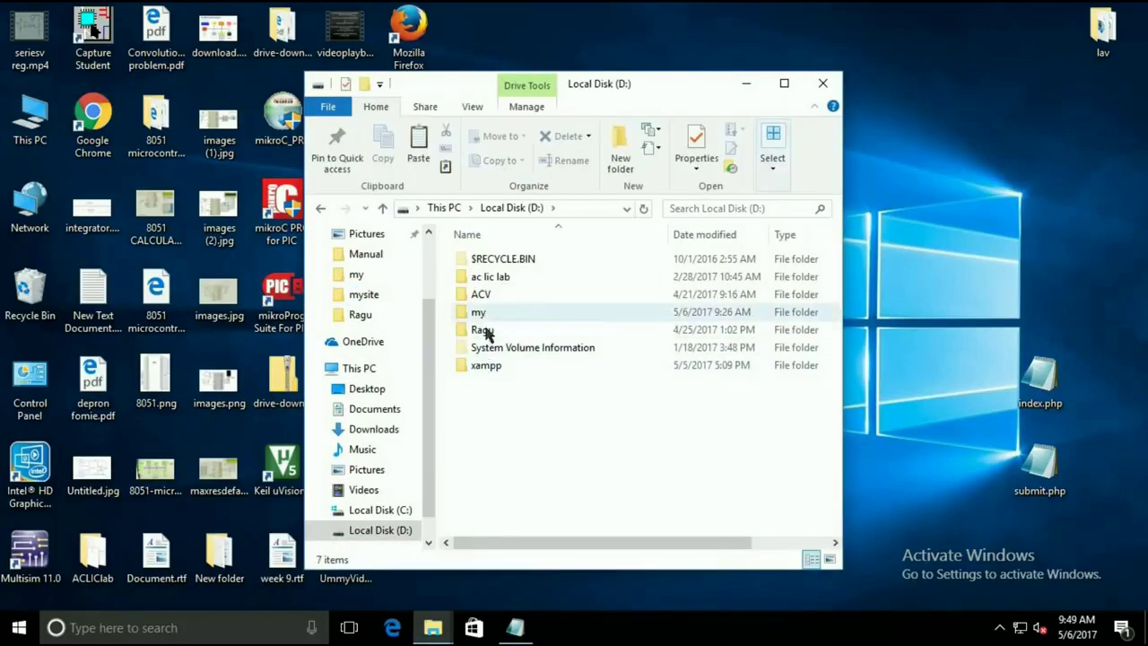
pyautogui.click(496, 373)
pyautogui.doubleClick(496, 373)
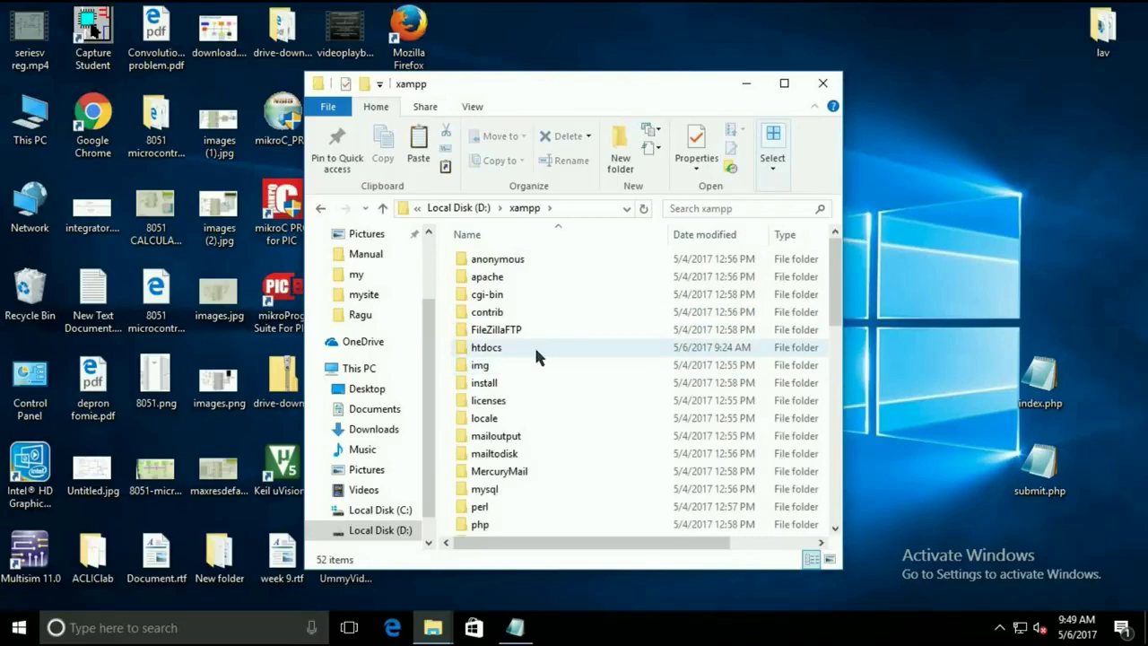
pyautogui.doubleClick(533, 345)
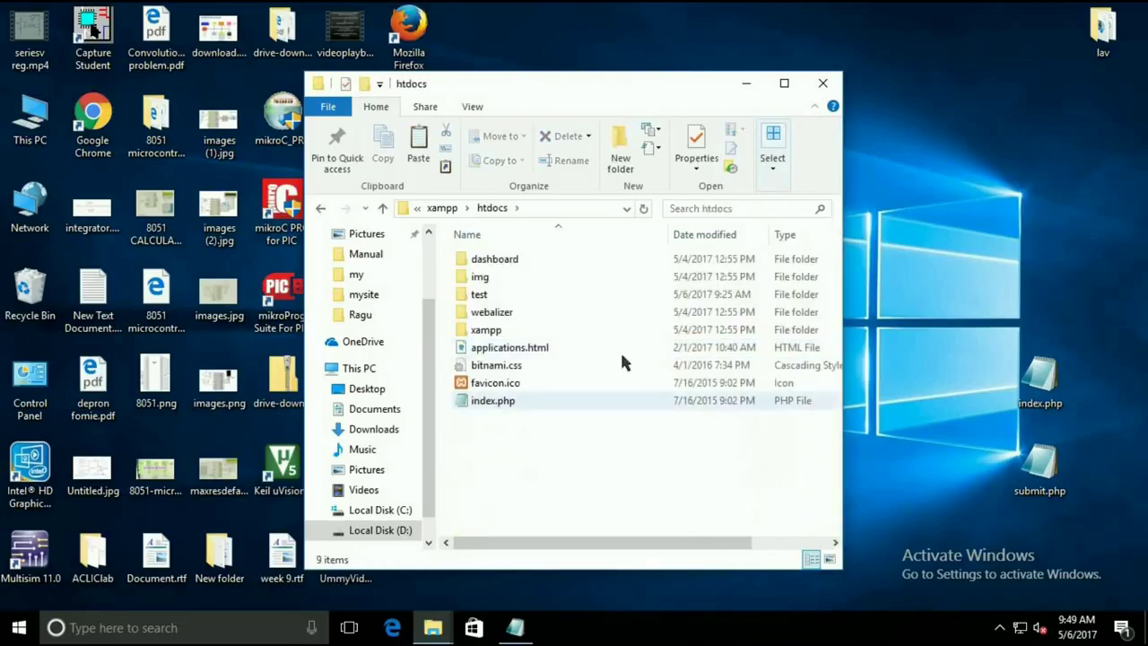
pyautogui.doubleClick(502, 295)
# Step: Open index.php from the test folder for editing in Notepad++
pyautogui.doubleClick(500, 260)
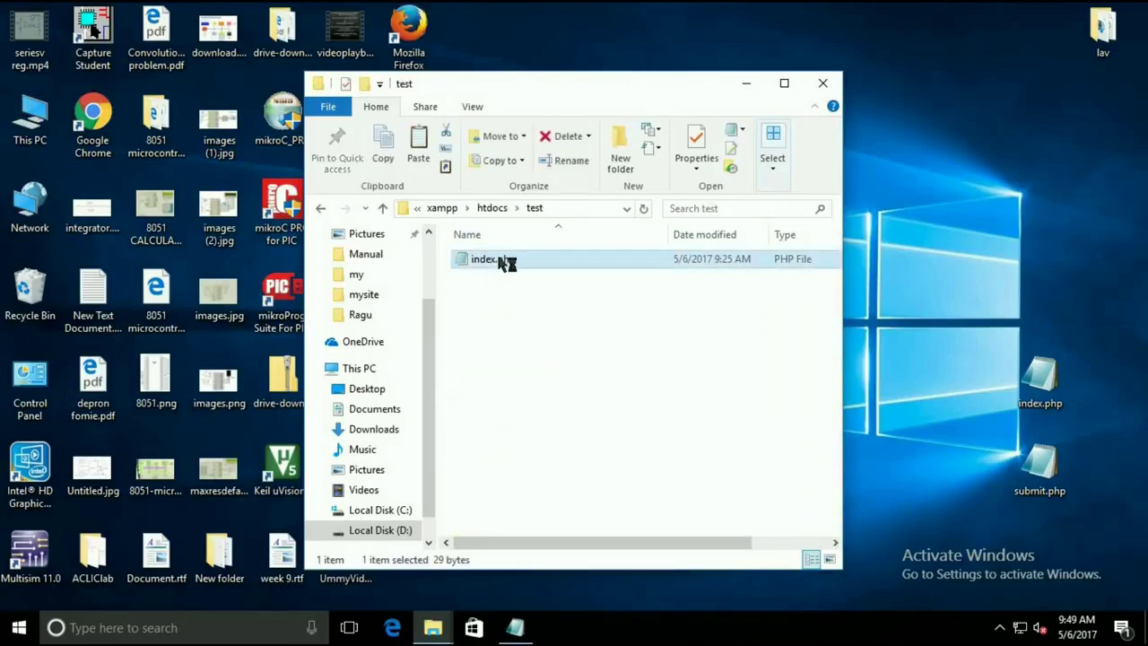
pyautogui.click(978, 114)
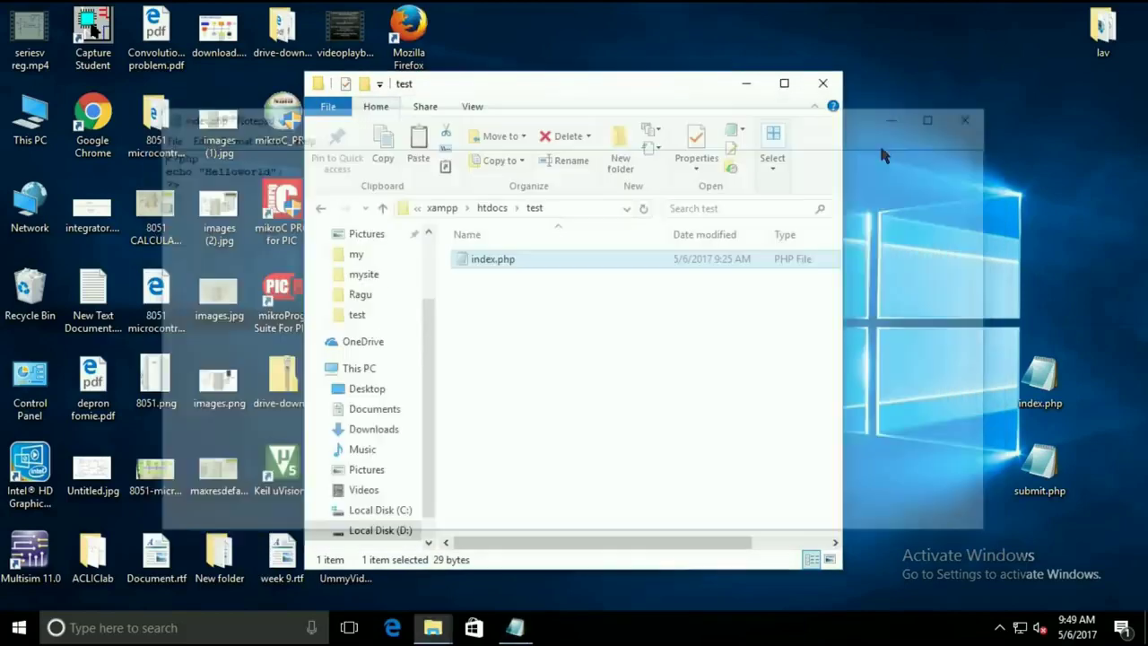
pyautogui.rightClick(599, 258)
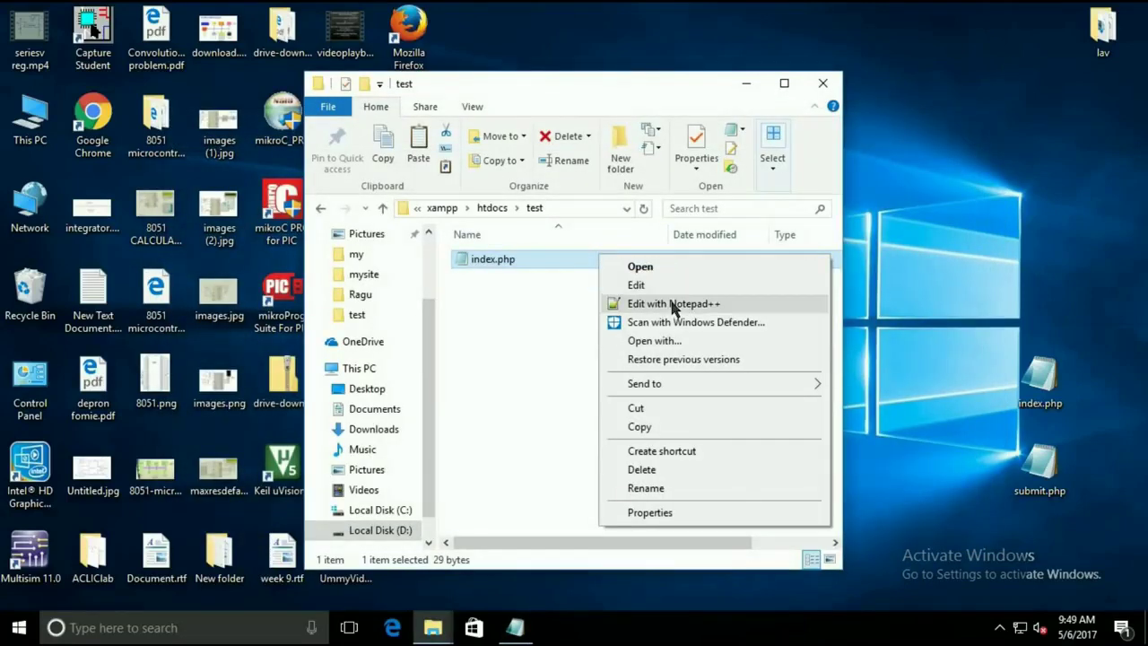
pyautogui.click(687, 303)
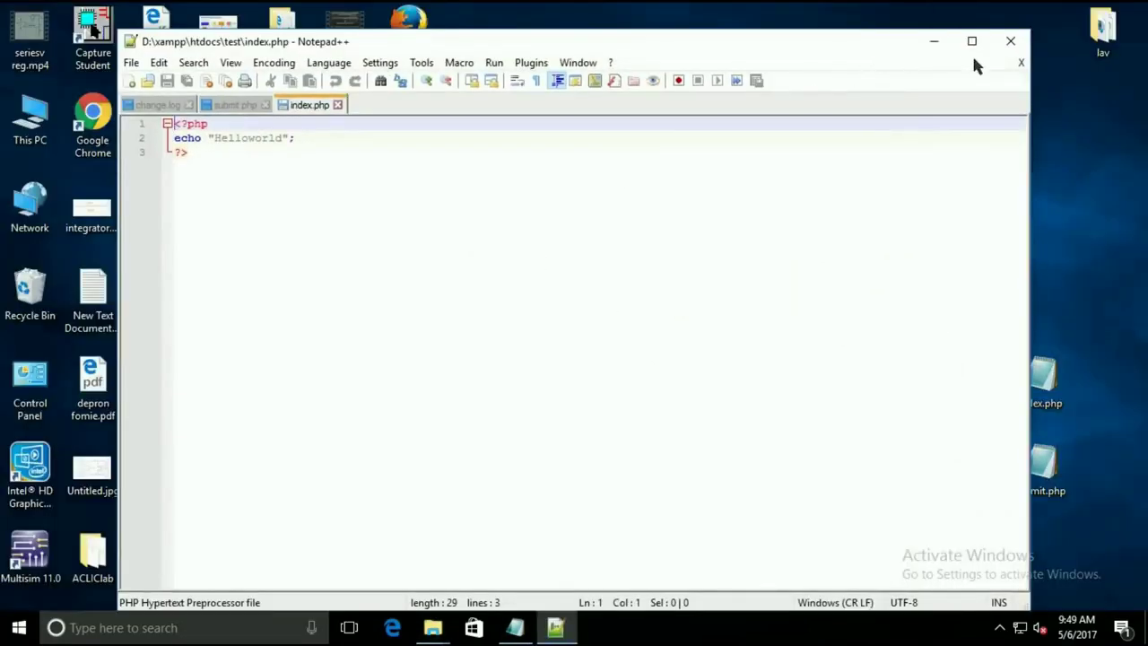
# Step: Maximize the editor window and delete all existing code from index.php in the test folder
pyautogui.click(972, 41)
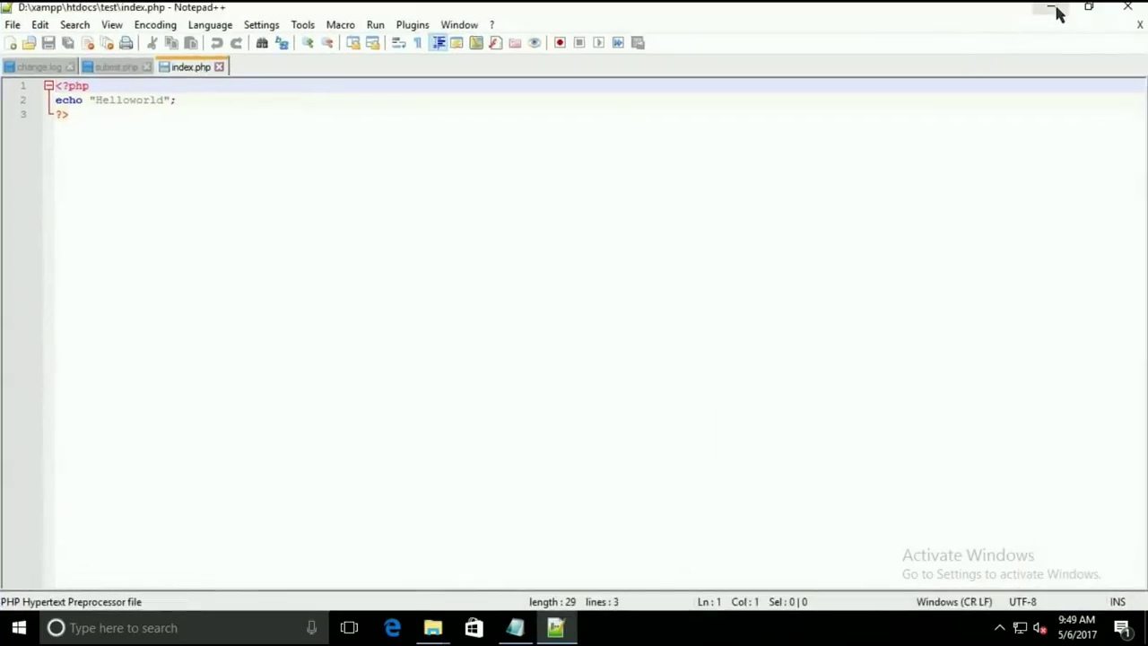
pyautogui.moveTo(89, 140); pyautogui.dragTo(54, 85)
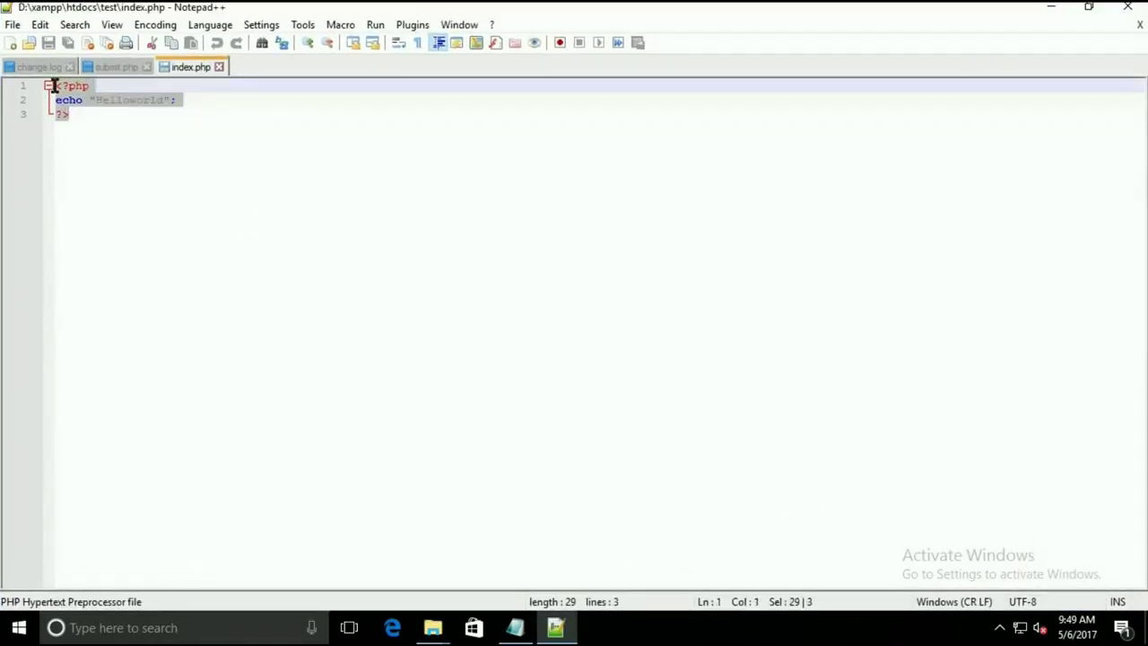
pyautogui.press('Delete')
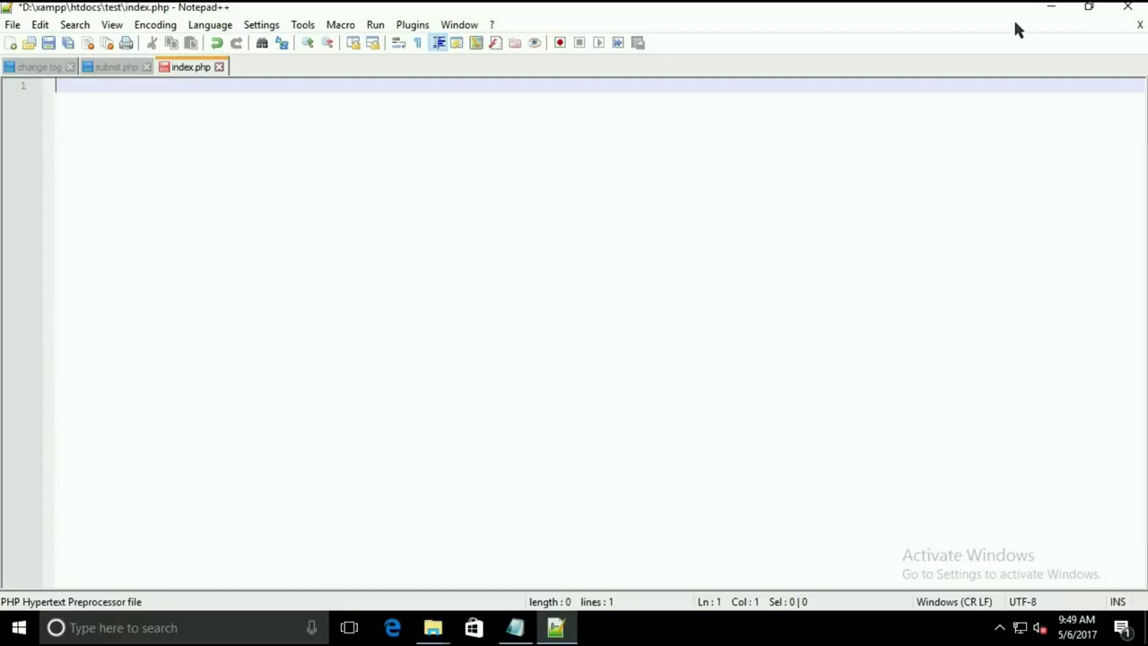
# Step: Open the index.php file stored on the desktop in Notepad and copy all of its HTML form code
pyautogui.click(1050, 7)
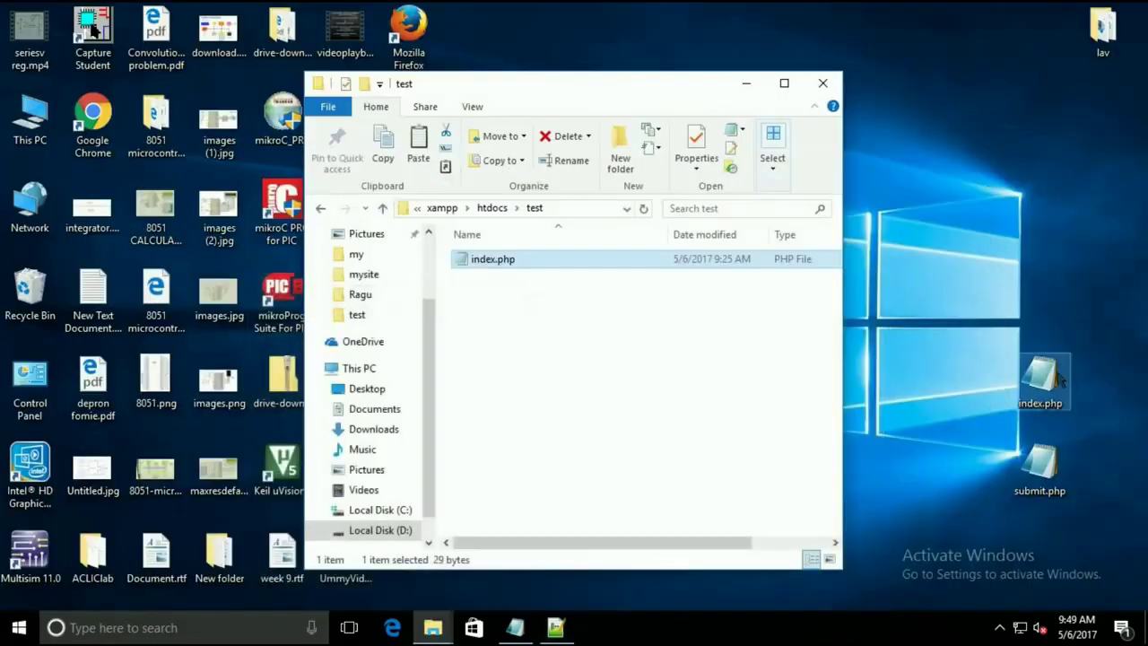
pyautogui.doubleClick(1040, 378)
pyautogui.moveTo(224, 377); pyautogui.dragTo(152, 153)
pyautogui.hotkey('ctrl', 'c')
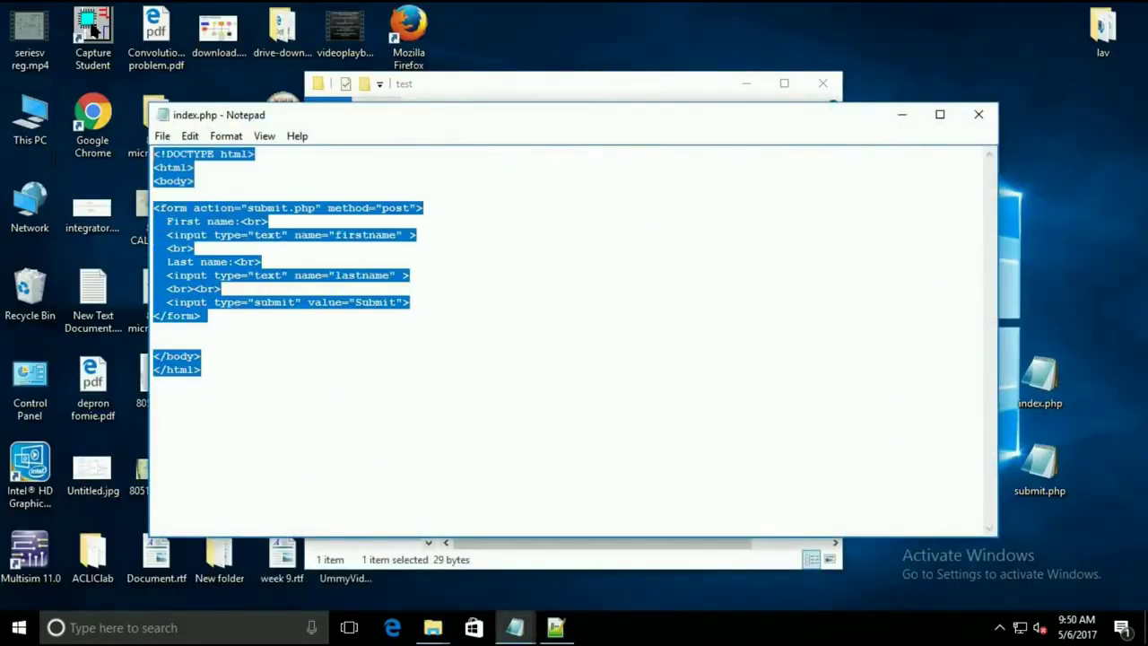
# Step: Paste the copied form code into the emptied index.php in Notepad++, save the file and close the editor
pyautogui.click(902, 115)
pyautogui.click(556, 628)
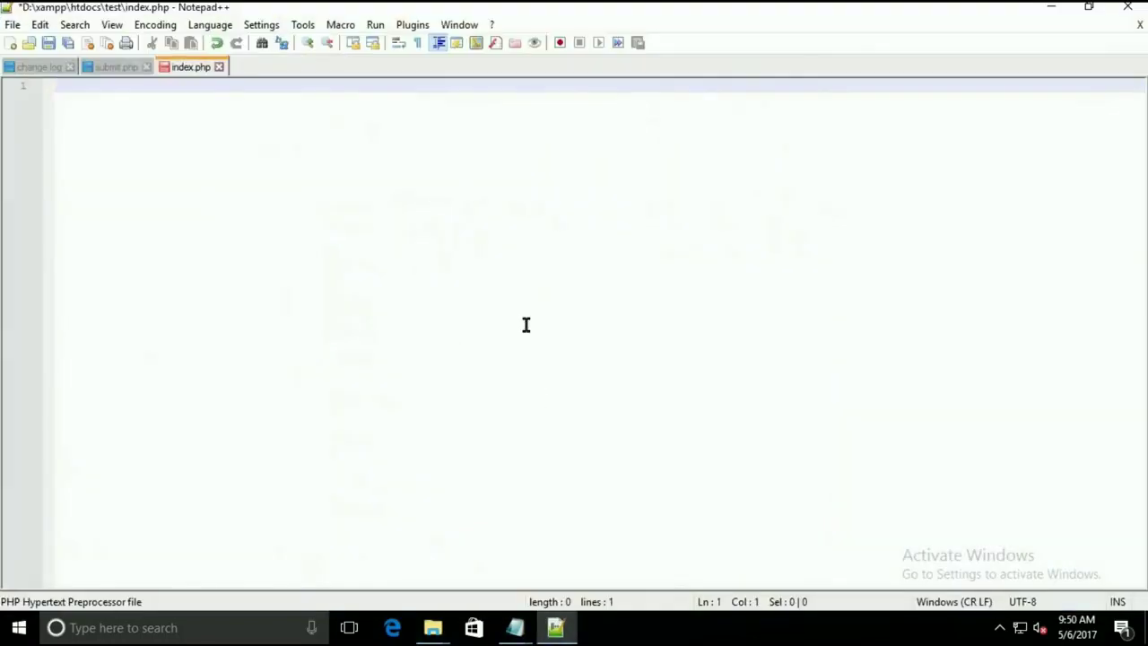
pyautogui.hotkey('ctrl', 'v')
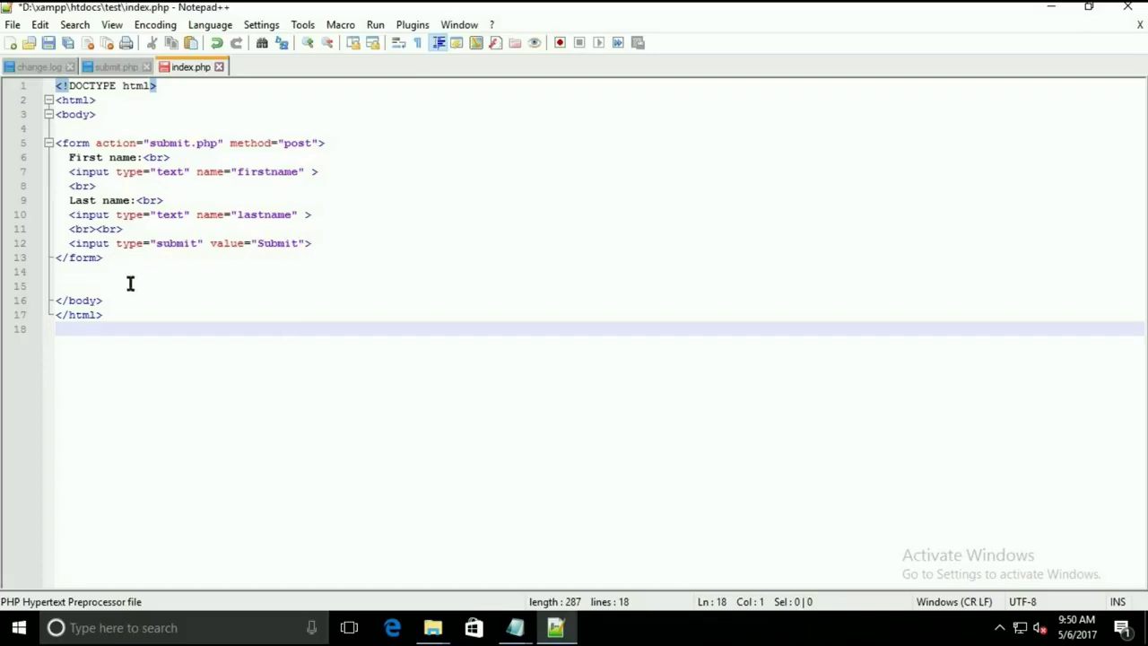
pyautogui.click(49, 52)
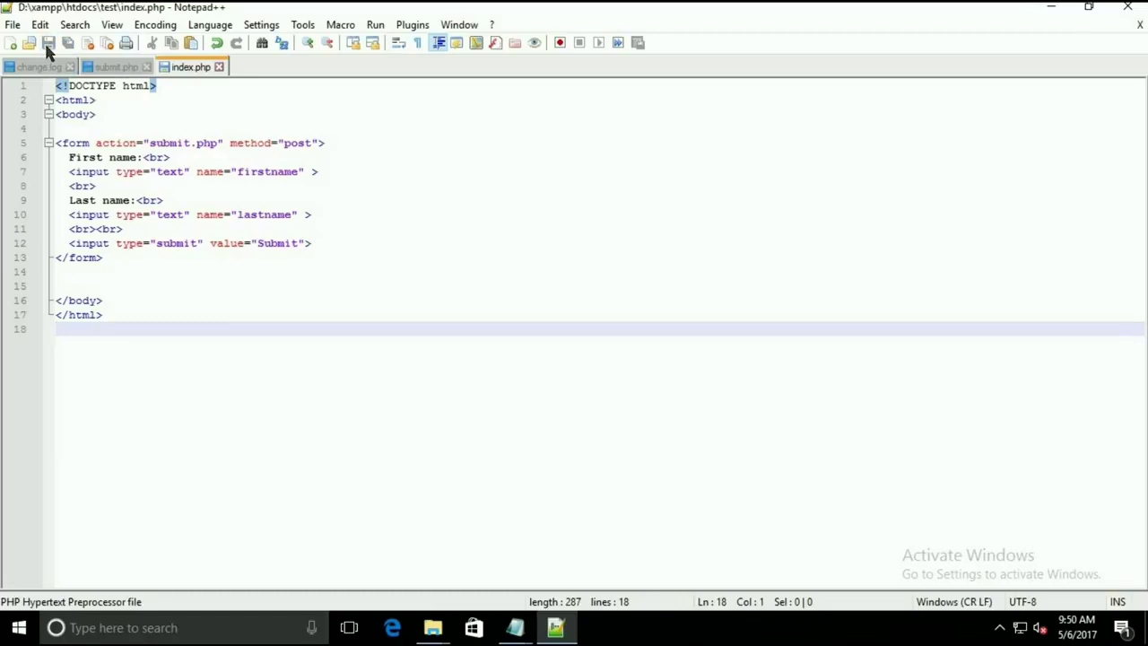
pyautogui.click(1127, 19)
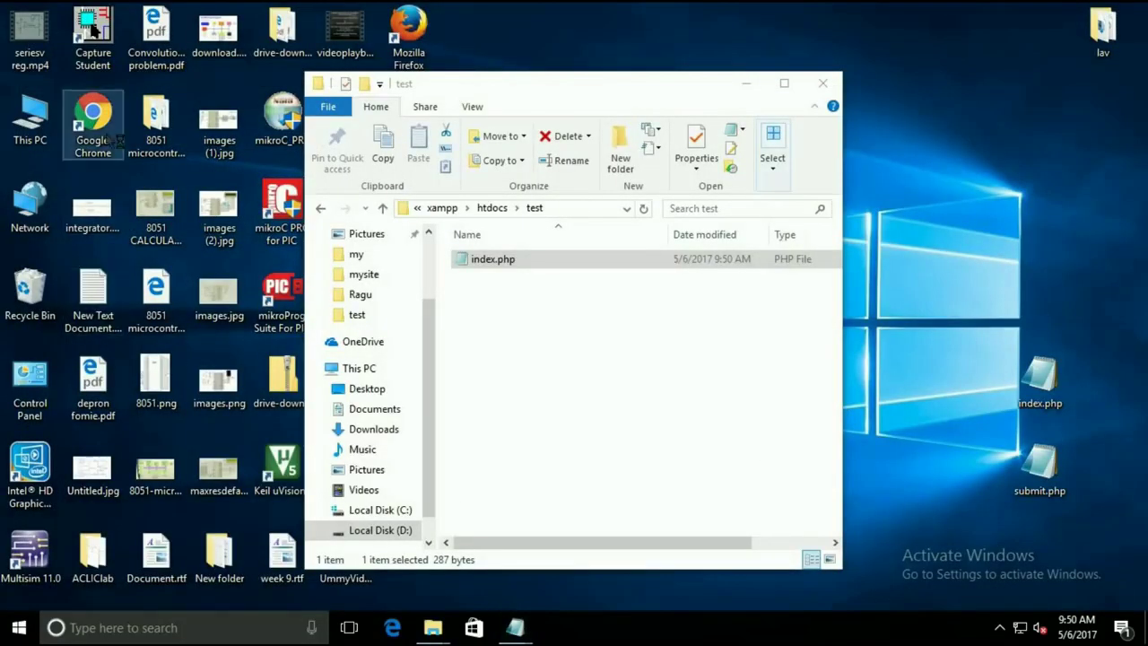
# Step: Open the localhost/test site in Google Chrome
pyautogui.doubleClick(108, 141)
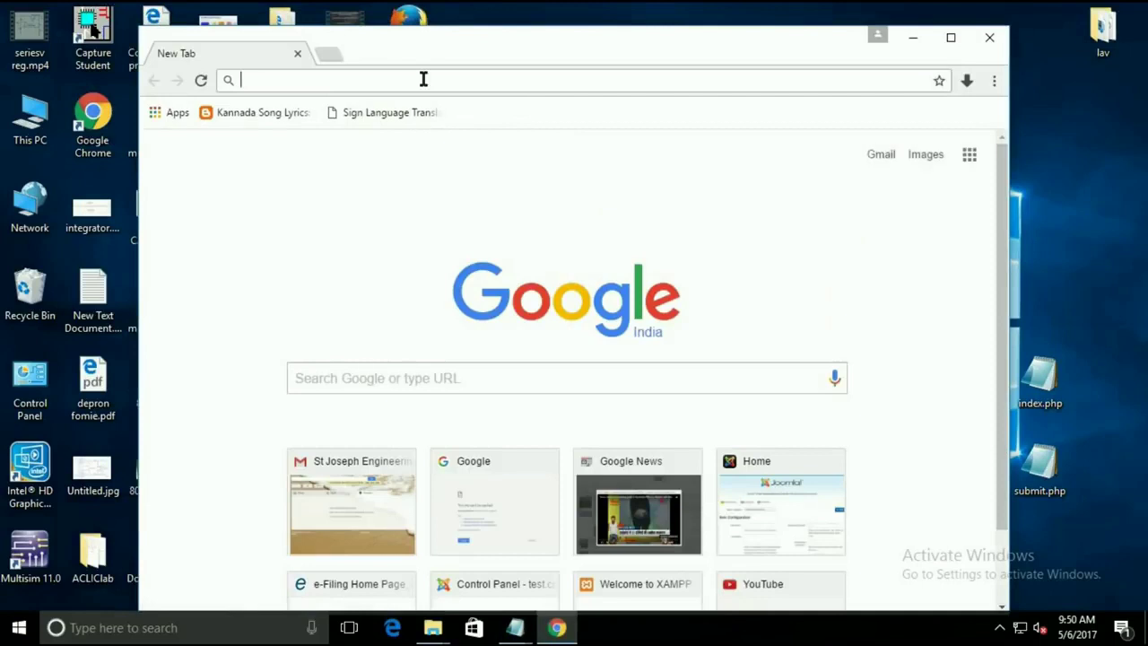
pyautogui.write('loca')
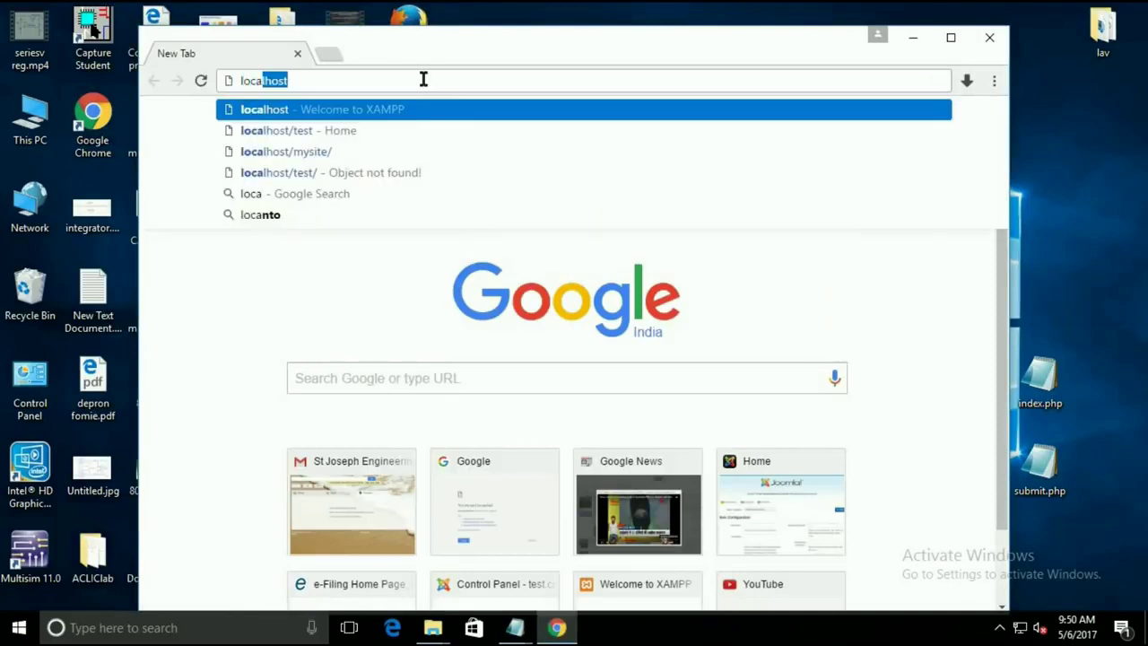
pyautogui.write('lhost')
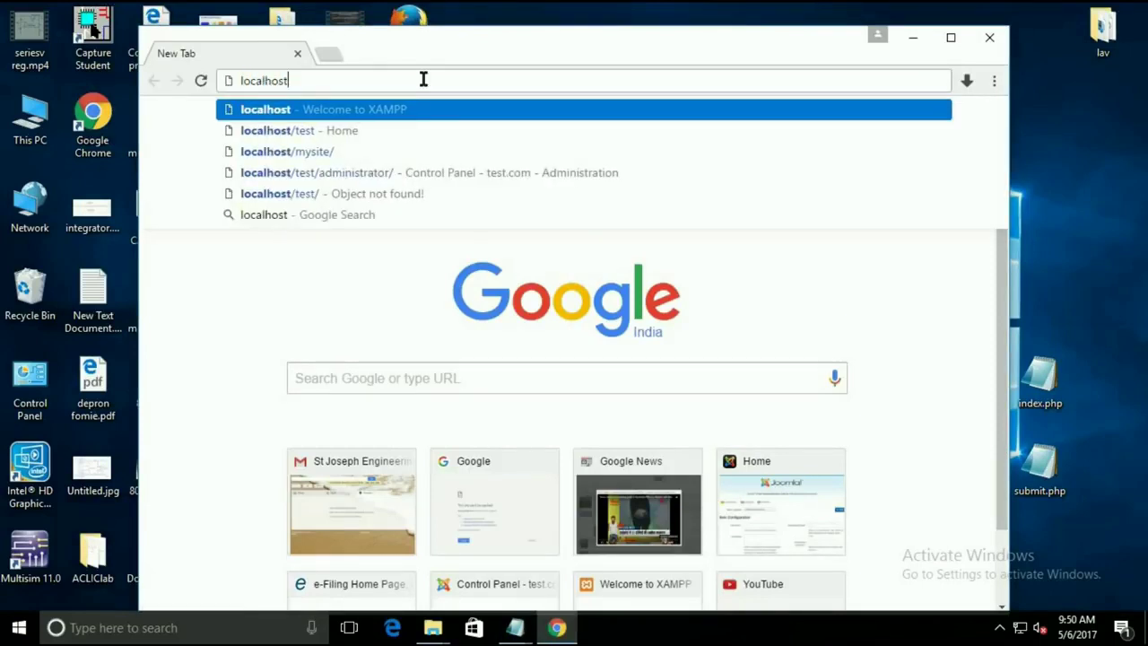
pyautogui.click(312, 140)
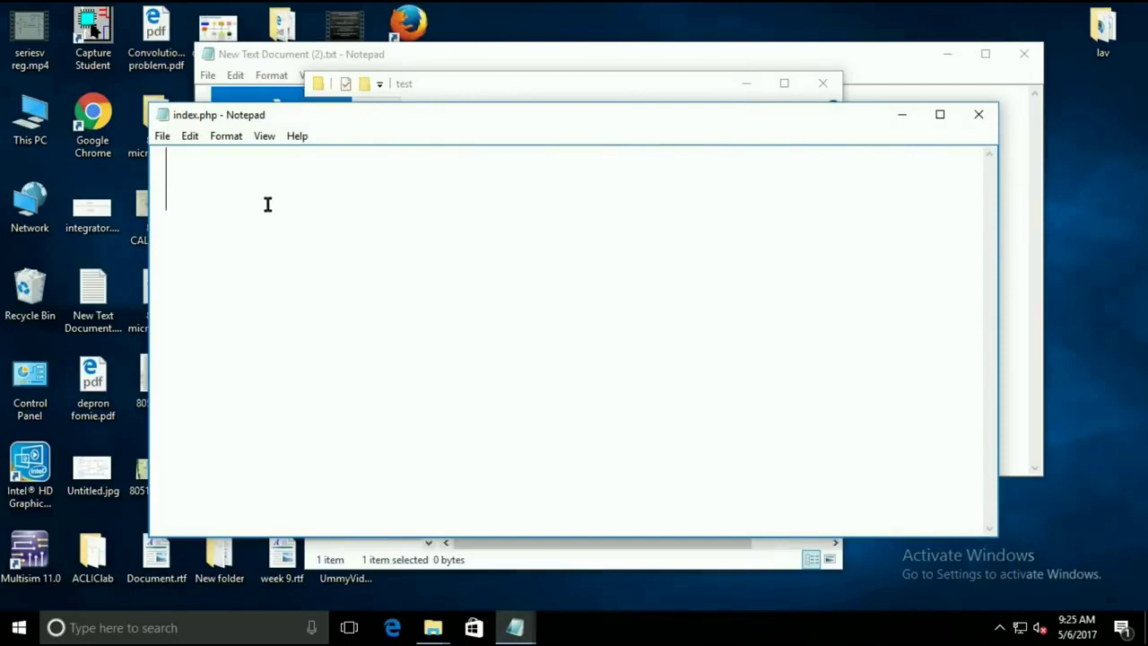
# Step: Begin the PHP code in the empty index.php in Notepad with the opening characters <?
pyautogui.write('<?')
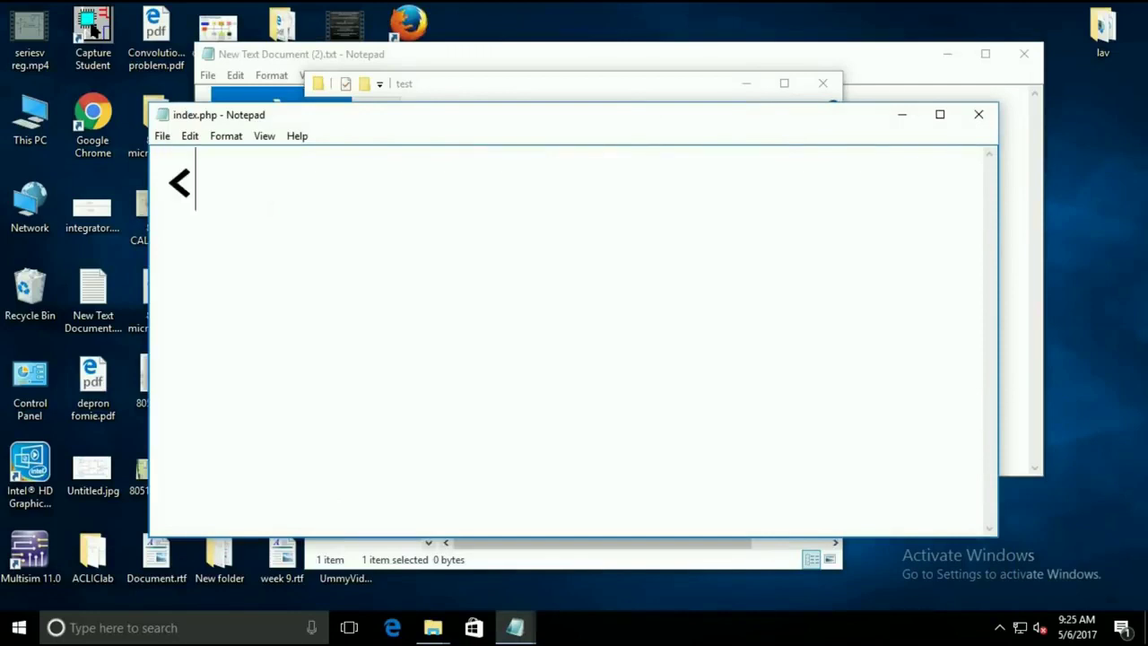